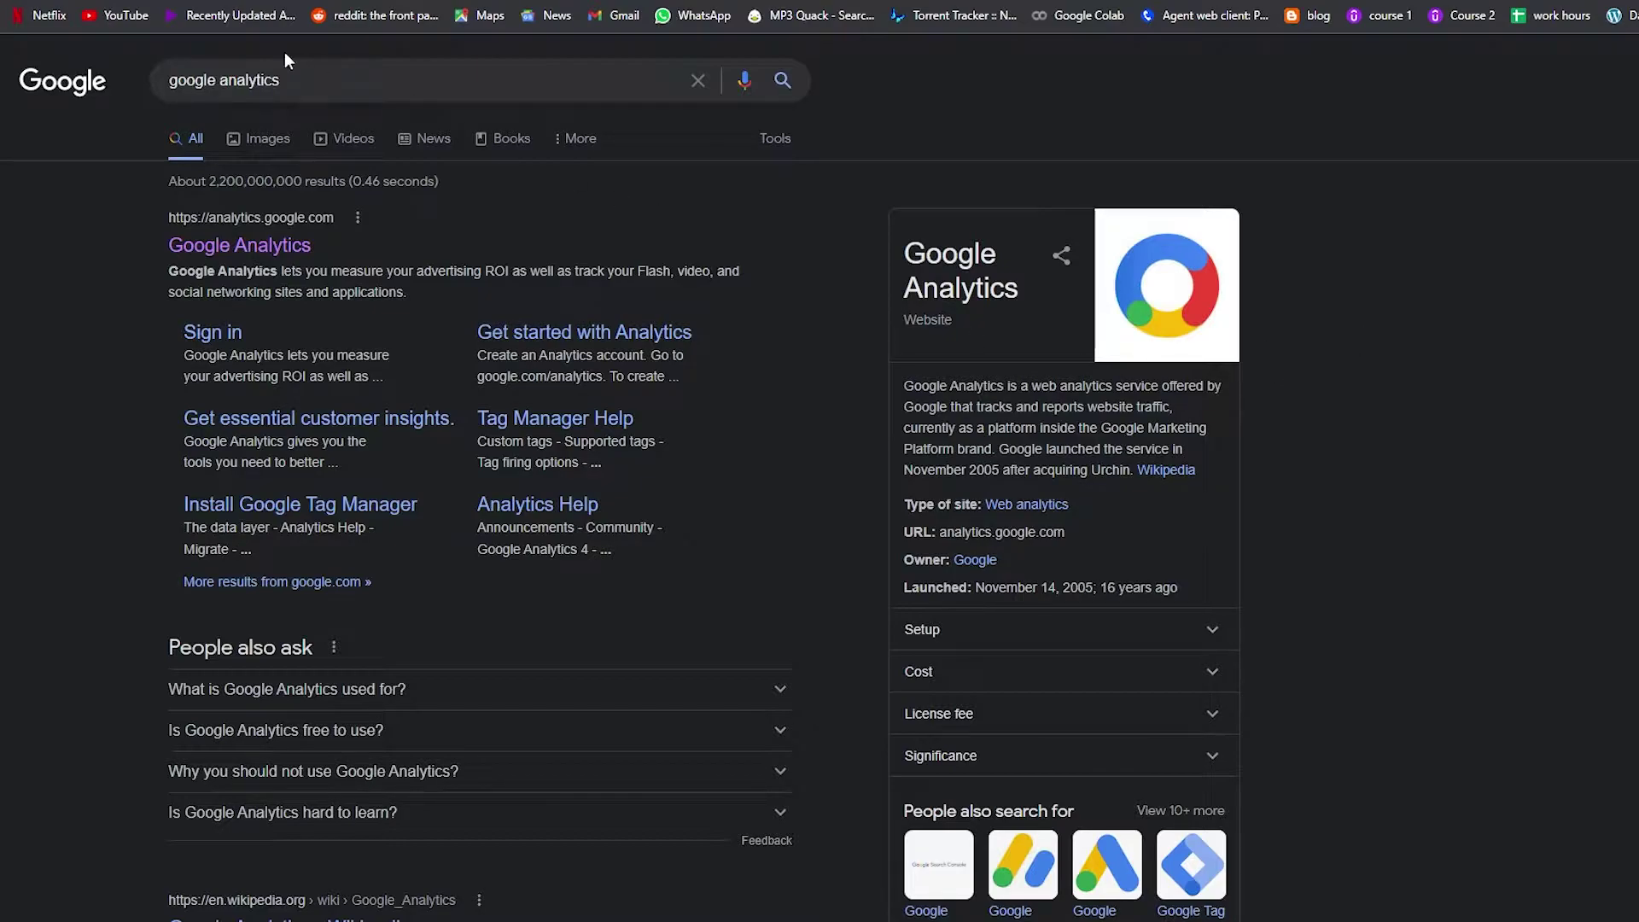
# Step: Open Google Analytics from the search results and check The coffee house property's Home page
pyautogui.click(258, 251)
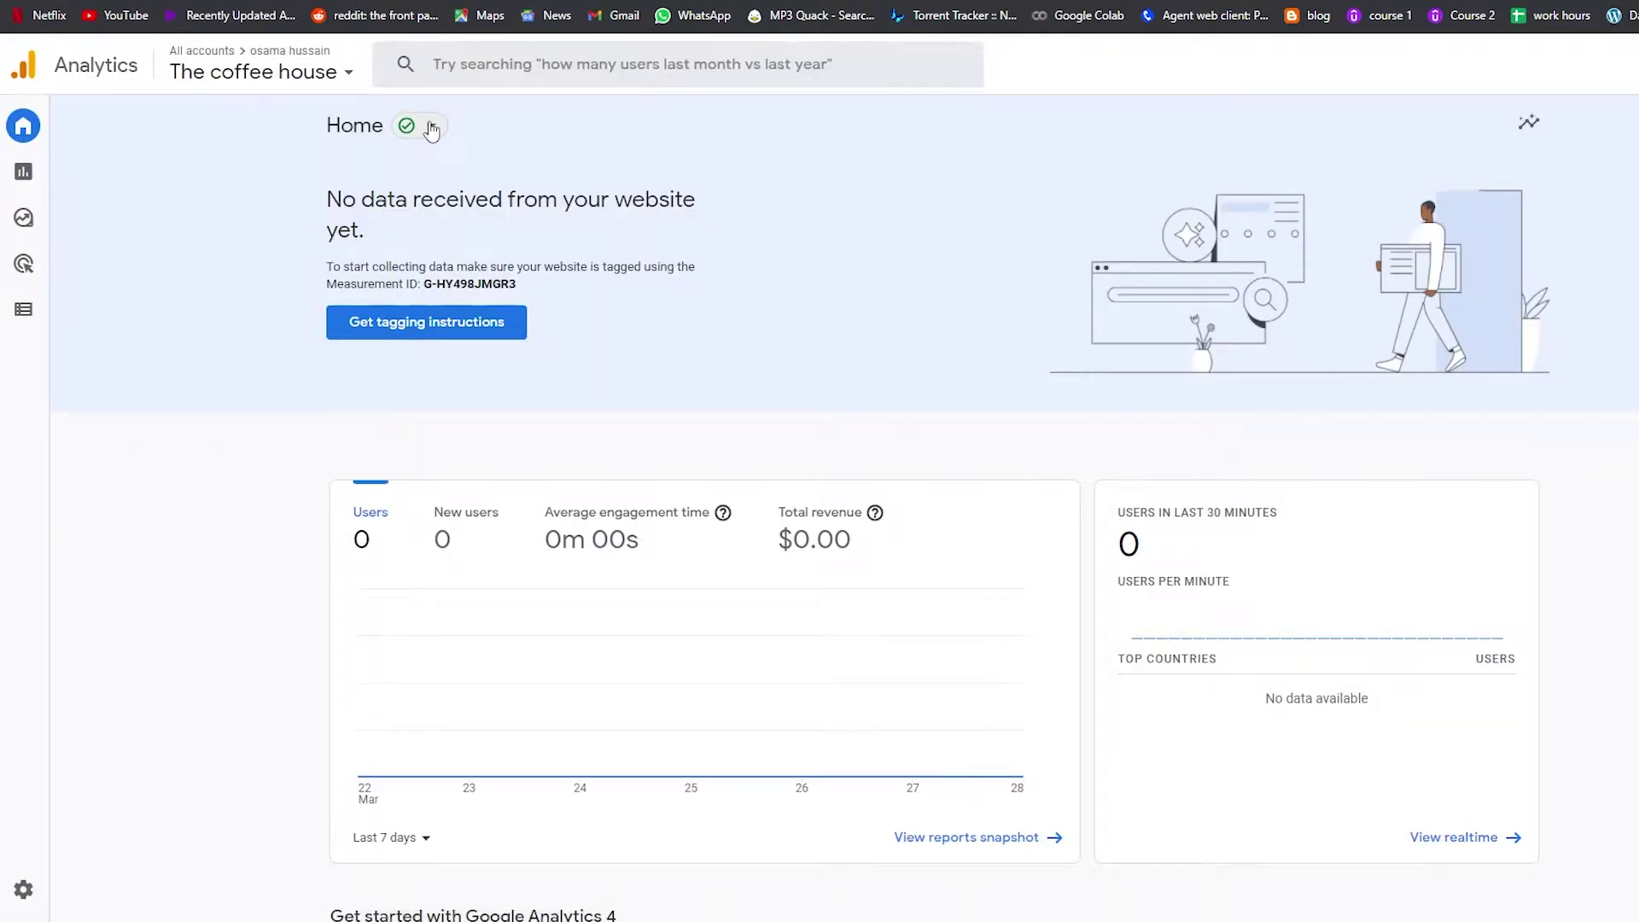
pyautogui.click(346, 75)
pyautogui.click(231, 239)
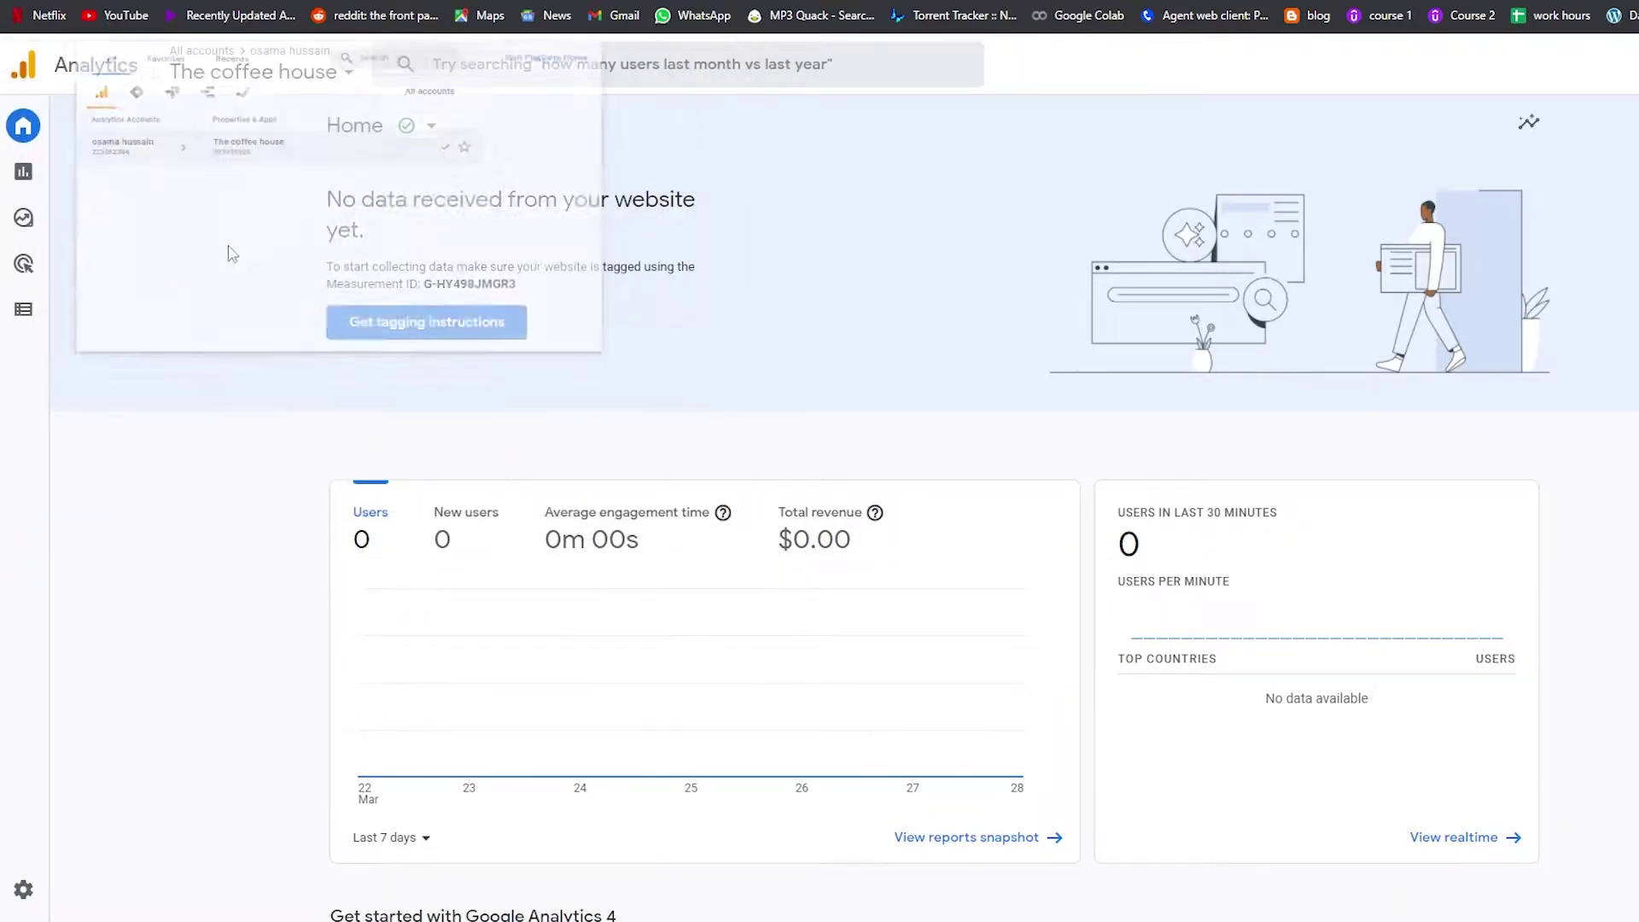
pyautogui.scroll(-2, 421, 559)
pyautogui.scroll(2, 326, 429)
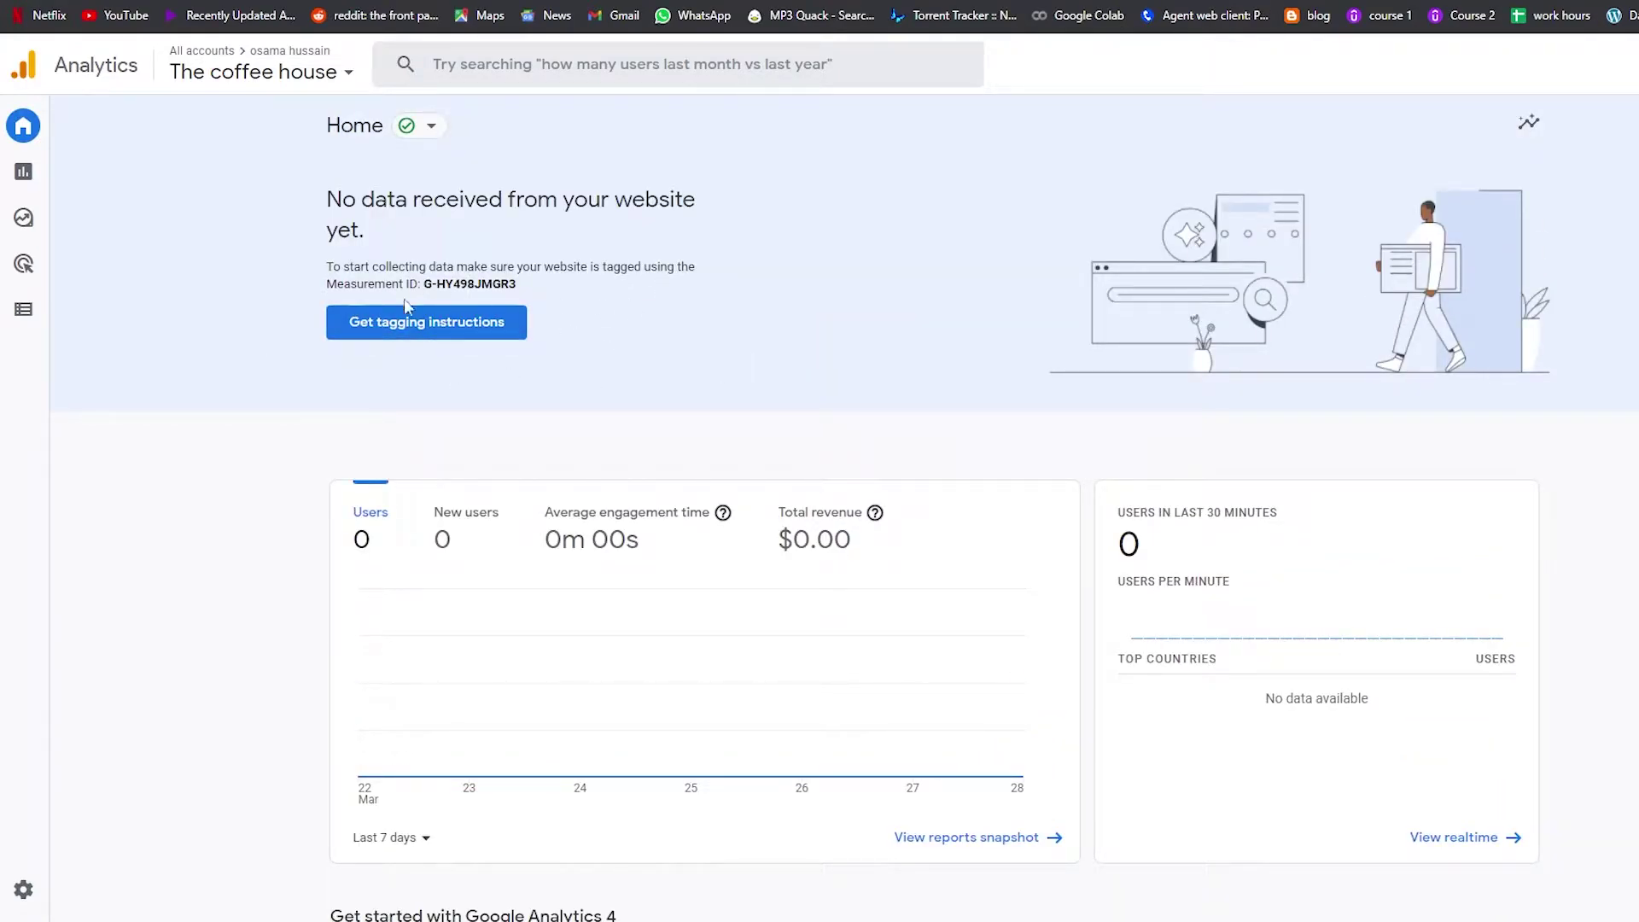
pyautogui.moveTo(26, 749)
# Step: Start creating a new account from the Admin settings
pyautogui.click(23, 891)
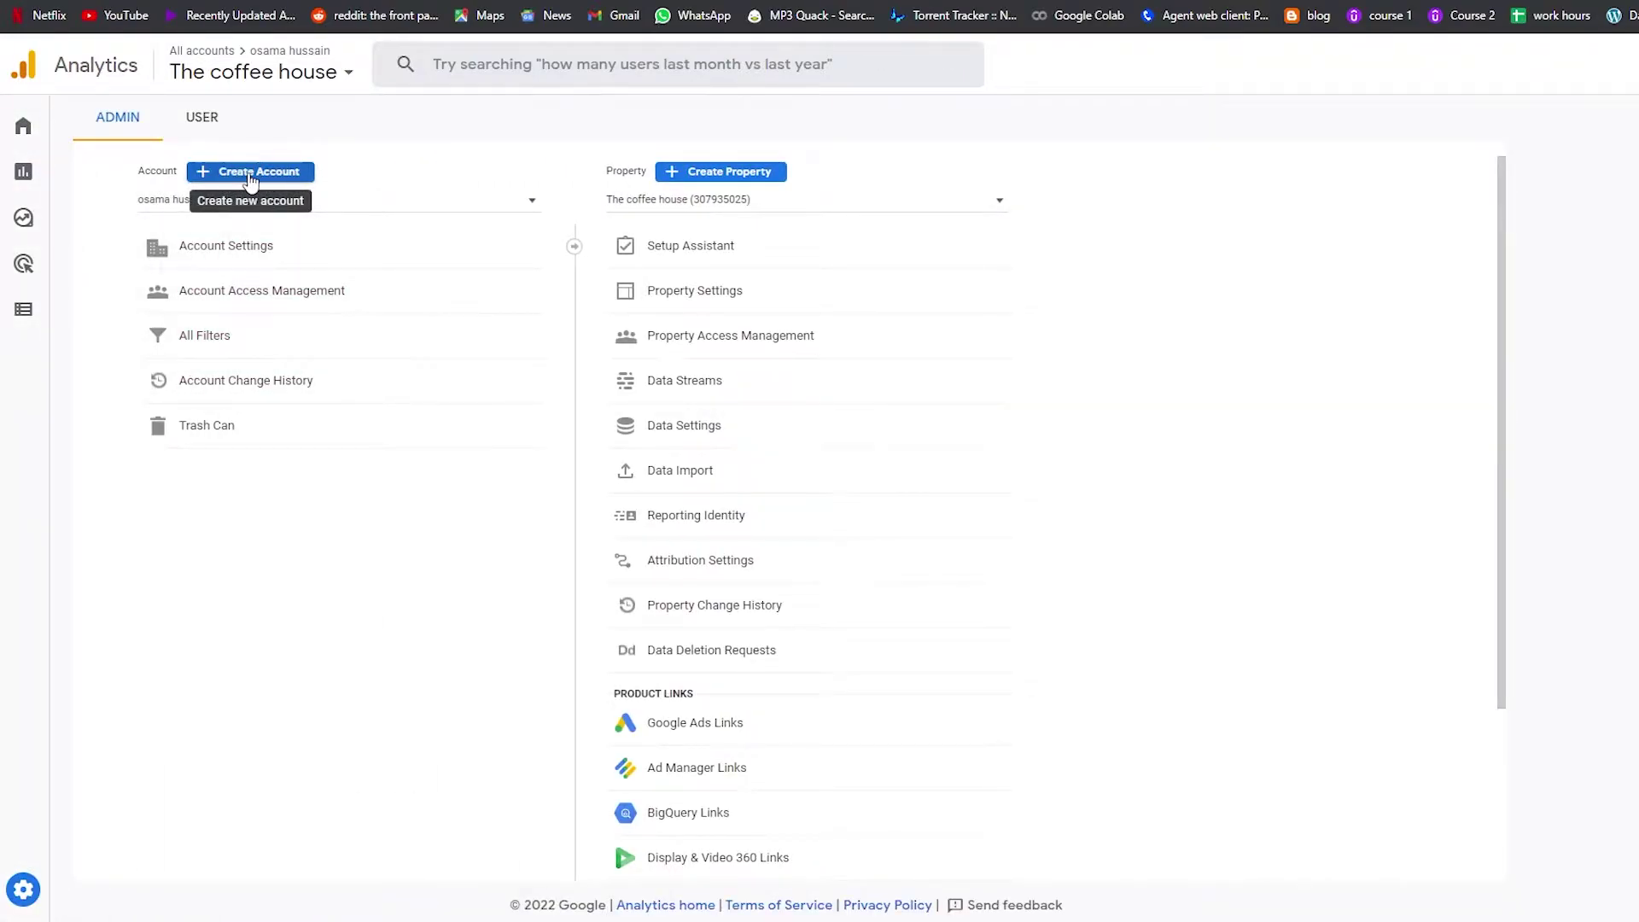
pyautogui.click(250, 175)
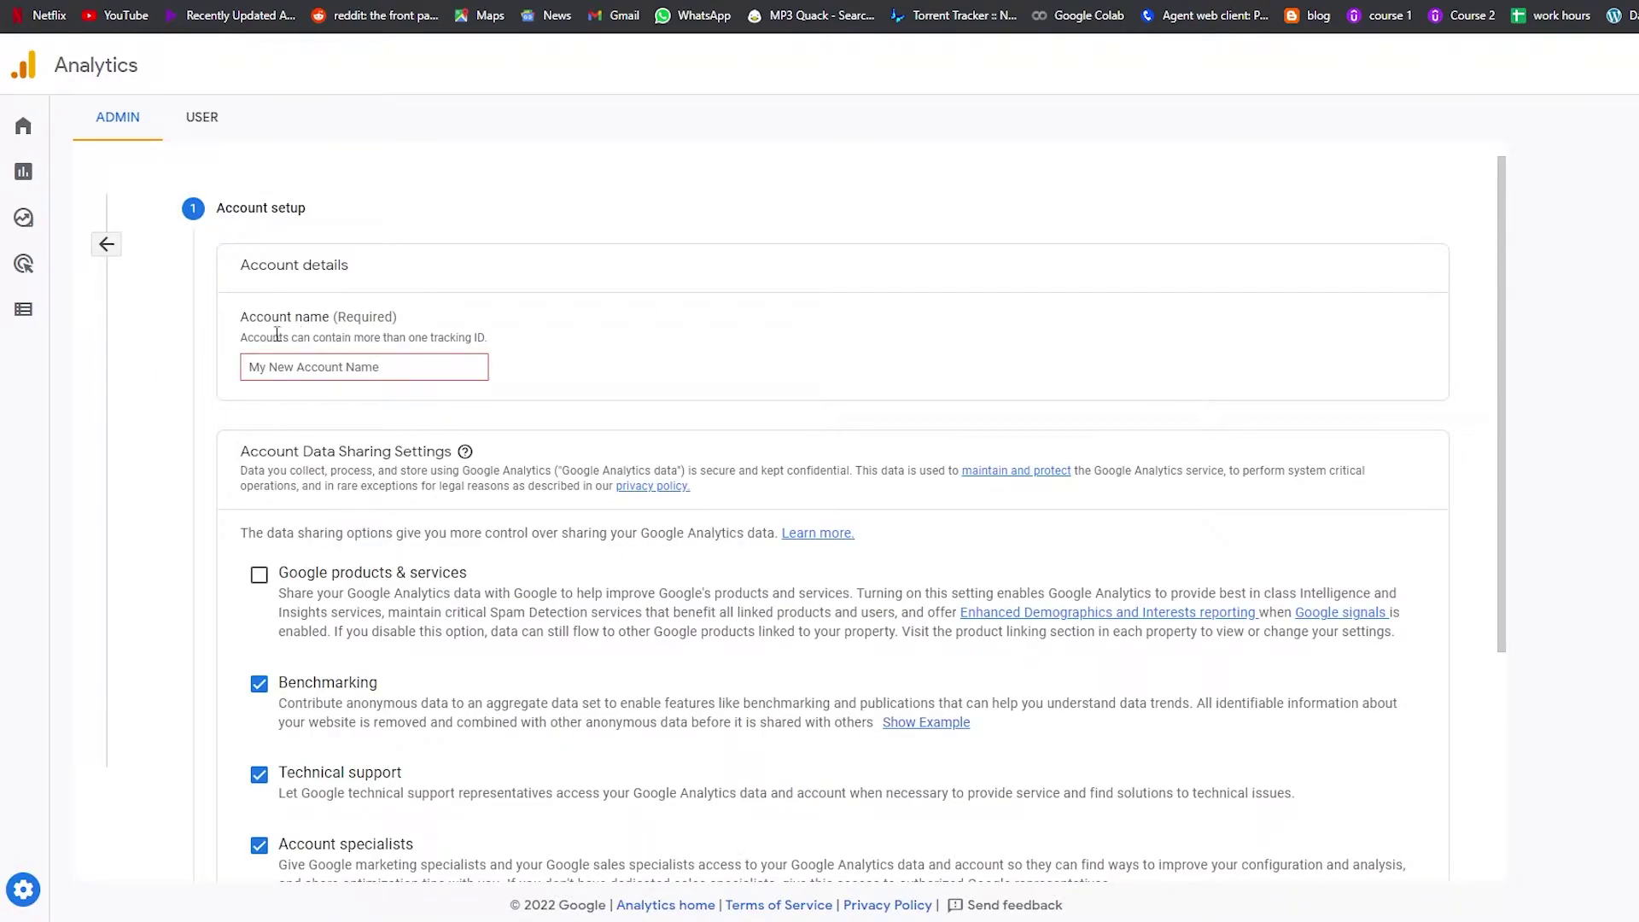
pyautogui.scroll(-4, 276, 337)
pyautogui.scroll(3, 652, 750)
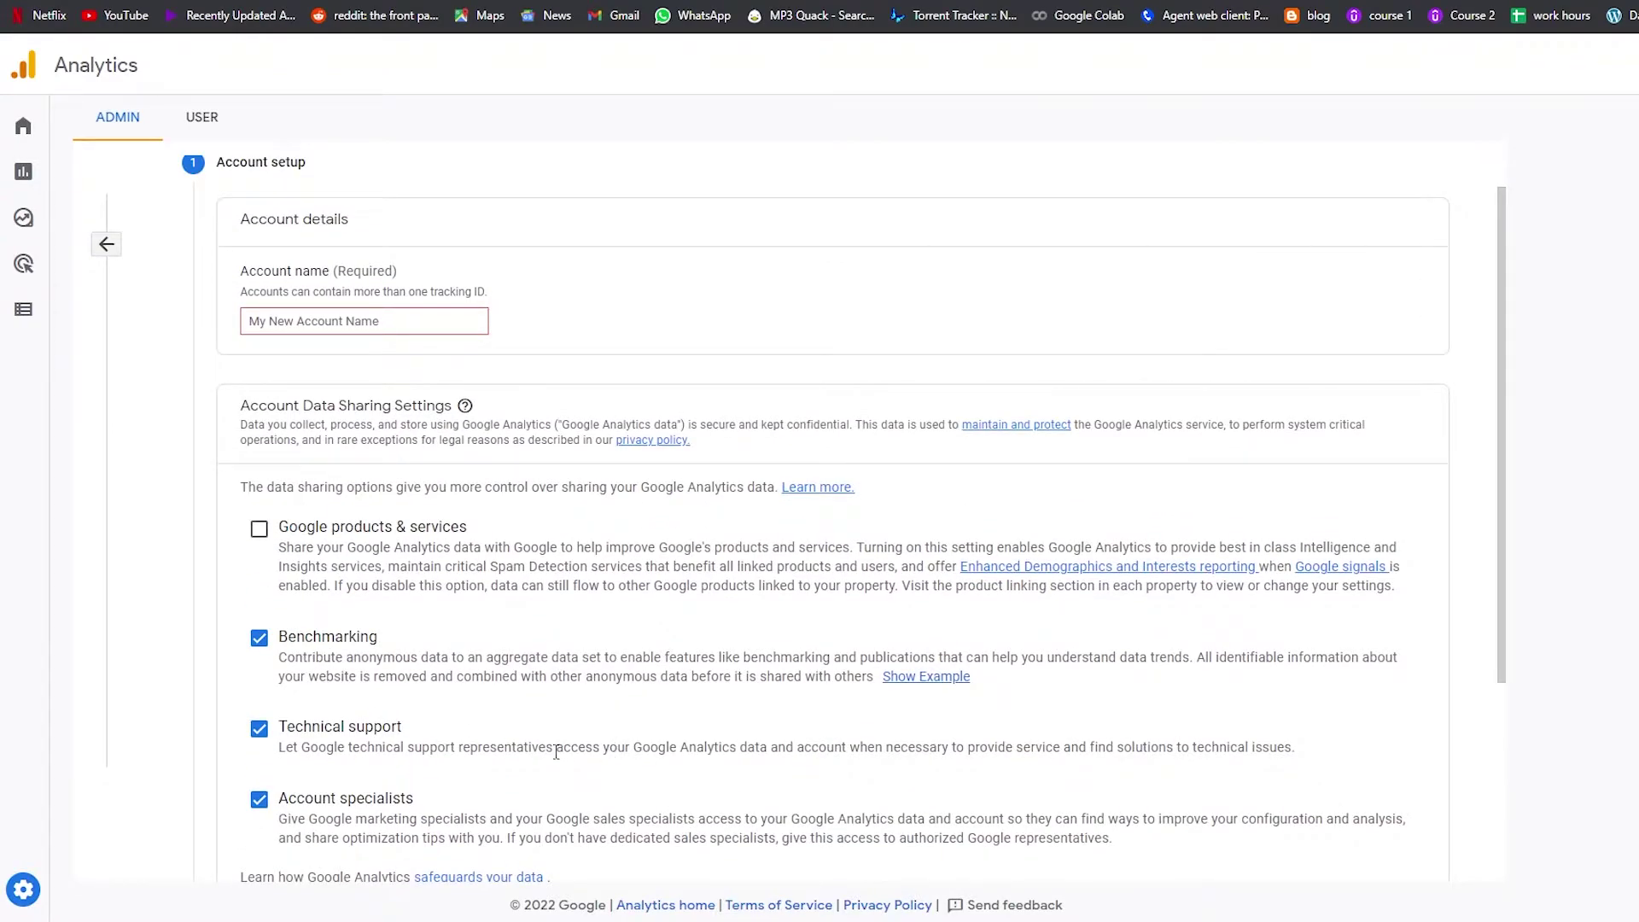
# Step: Name the account 'New', enable sharing with Google products & services, and continue
pyautogui.click(284, 330)
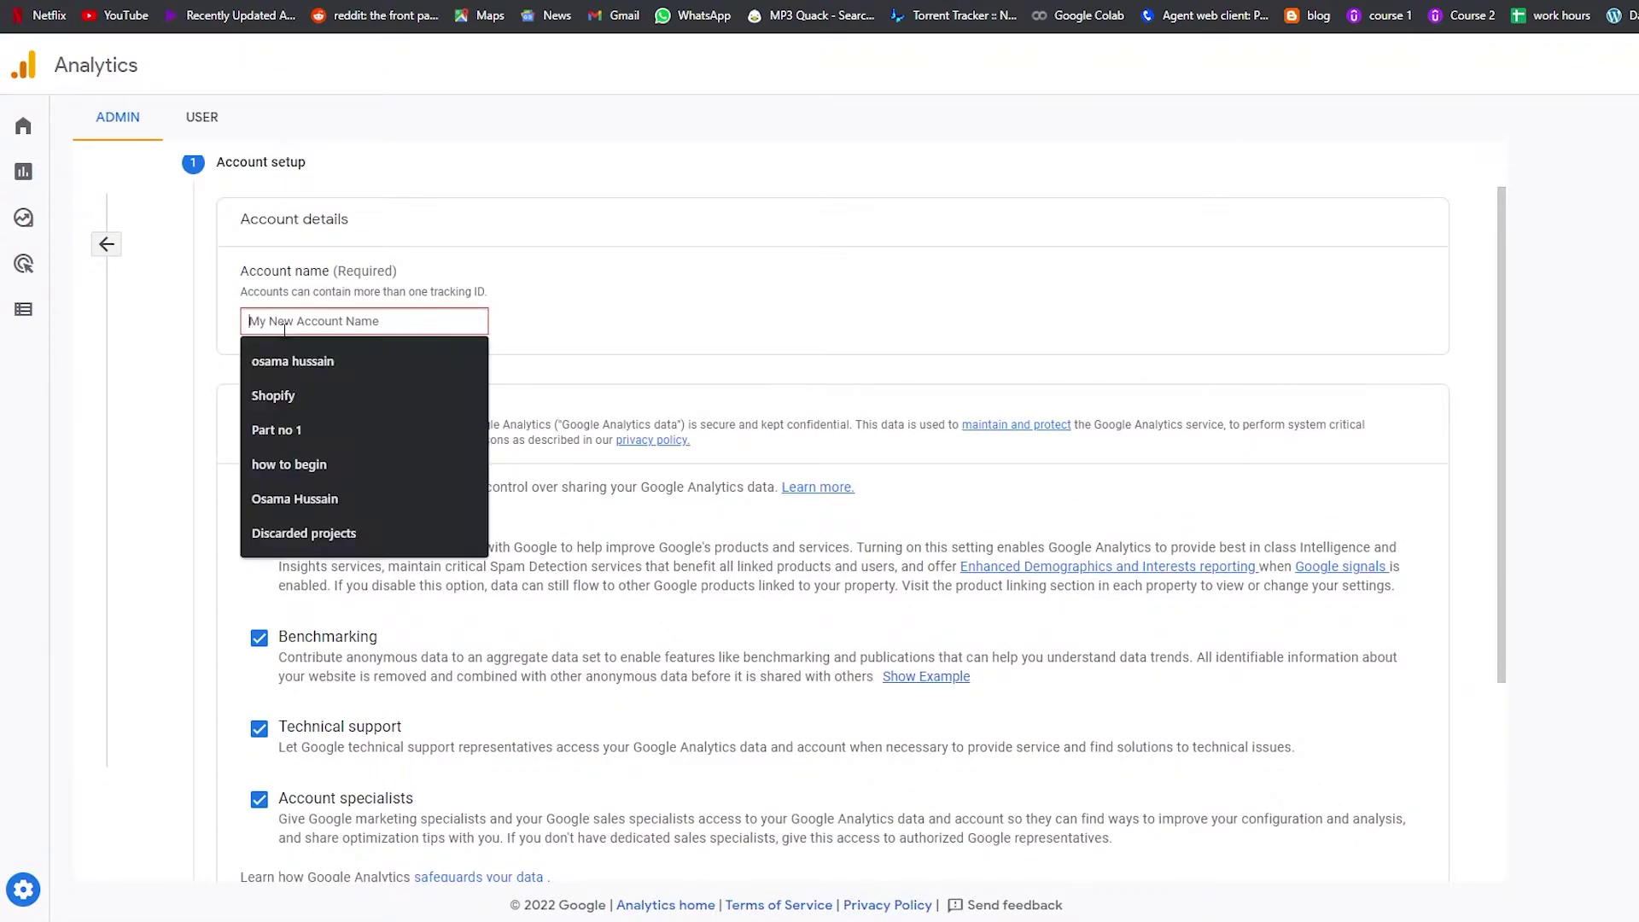
pyautogui.click(239, 338)
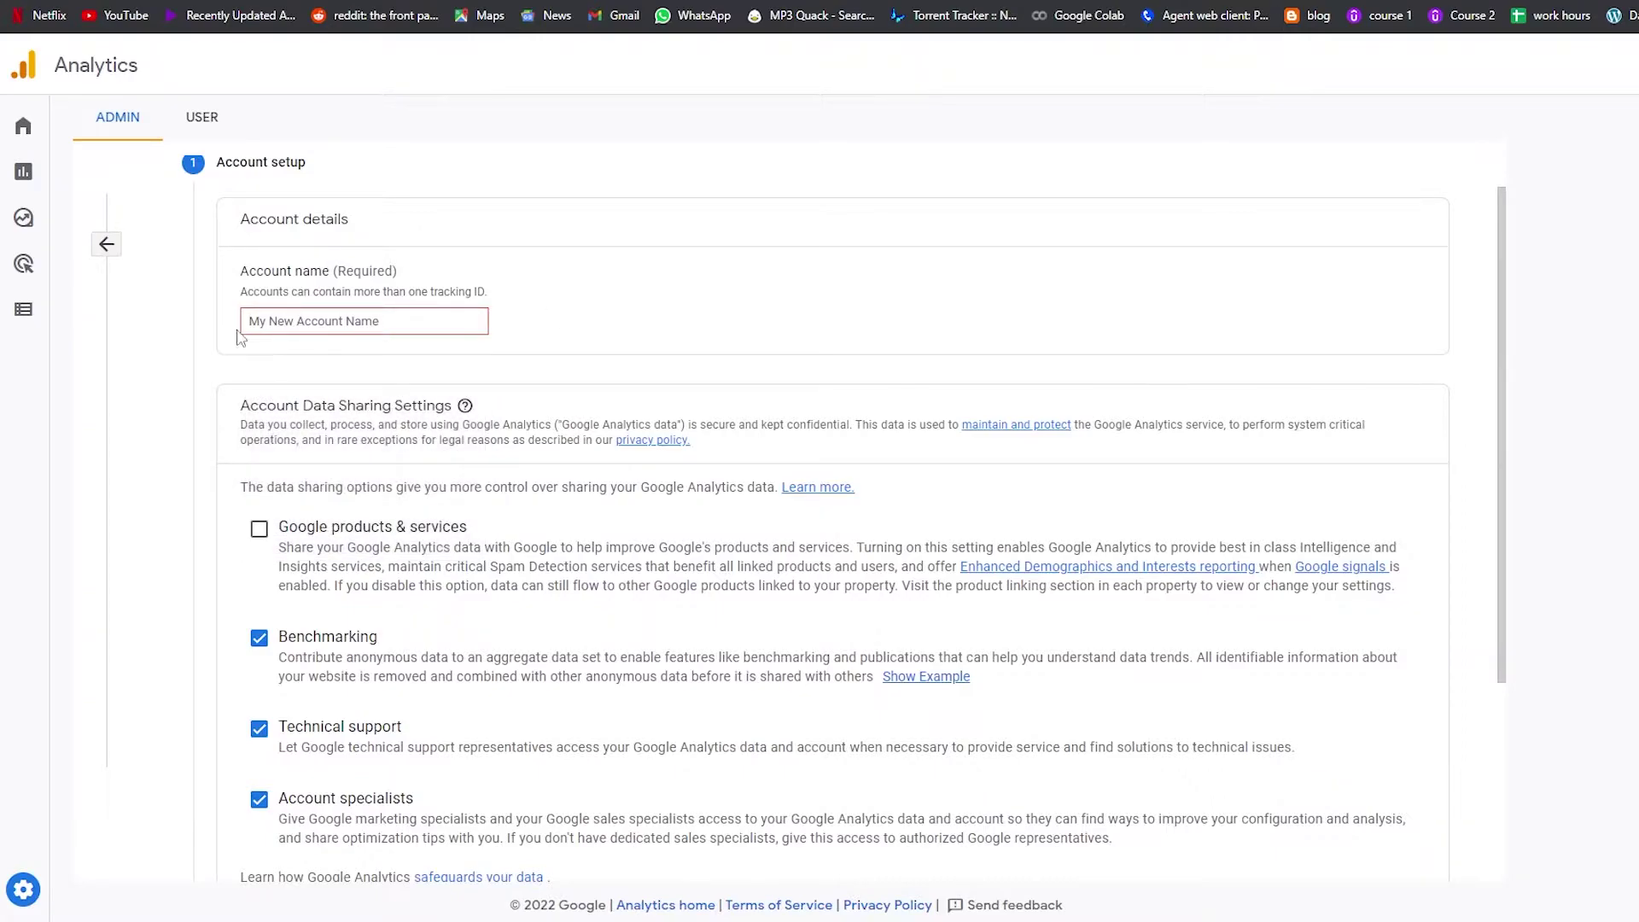
pyautogui.click(349, 321)
pyautogui.write('New directory')
pyautogui.scroll(-3, 550, 311)
pyautogui.scroll(1, 281, 335)
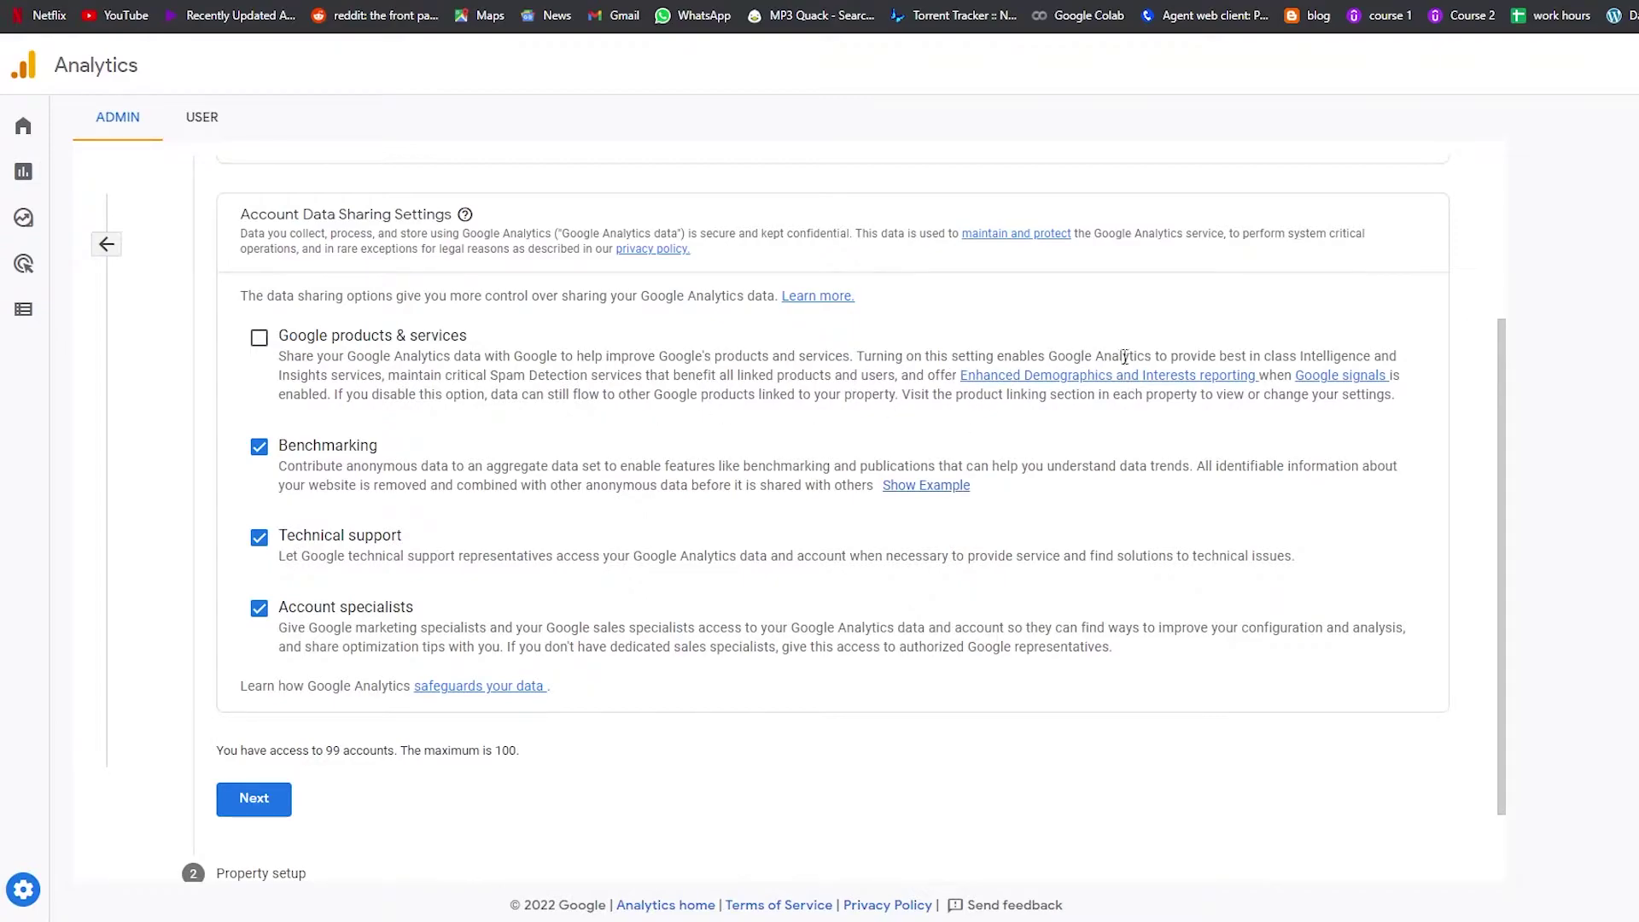
pyautogui.click(257, 339)
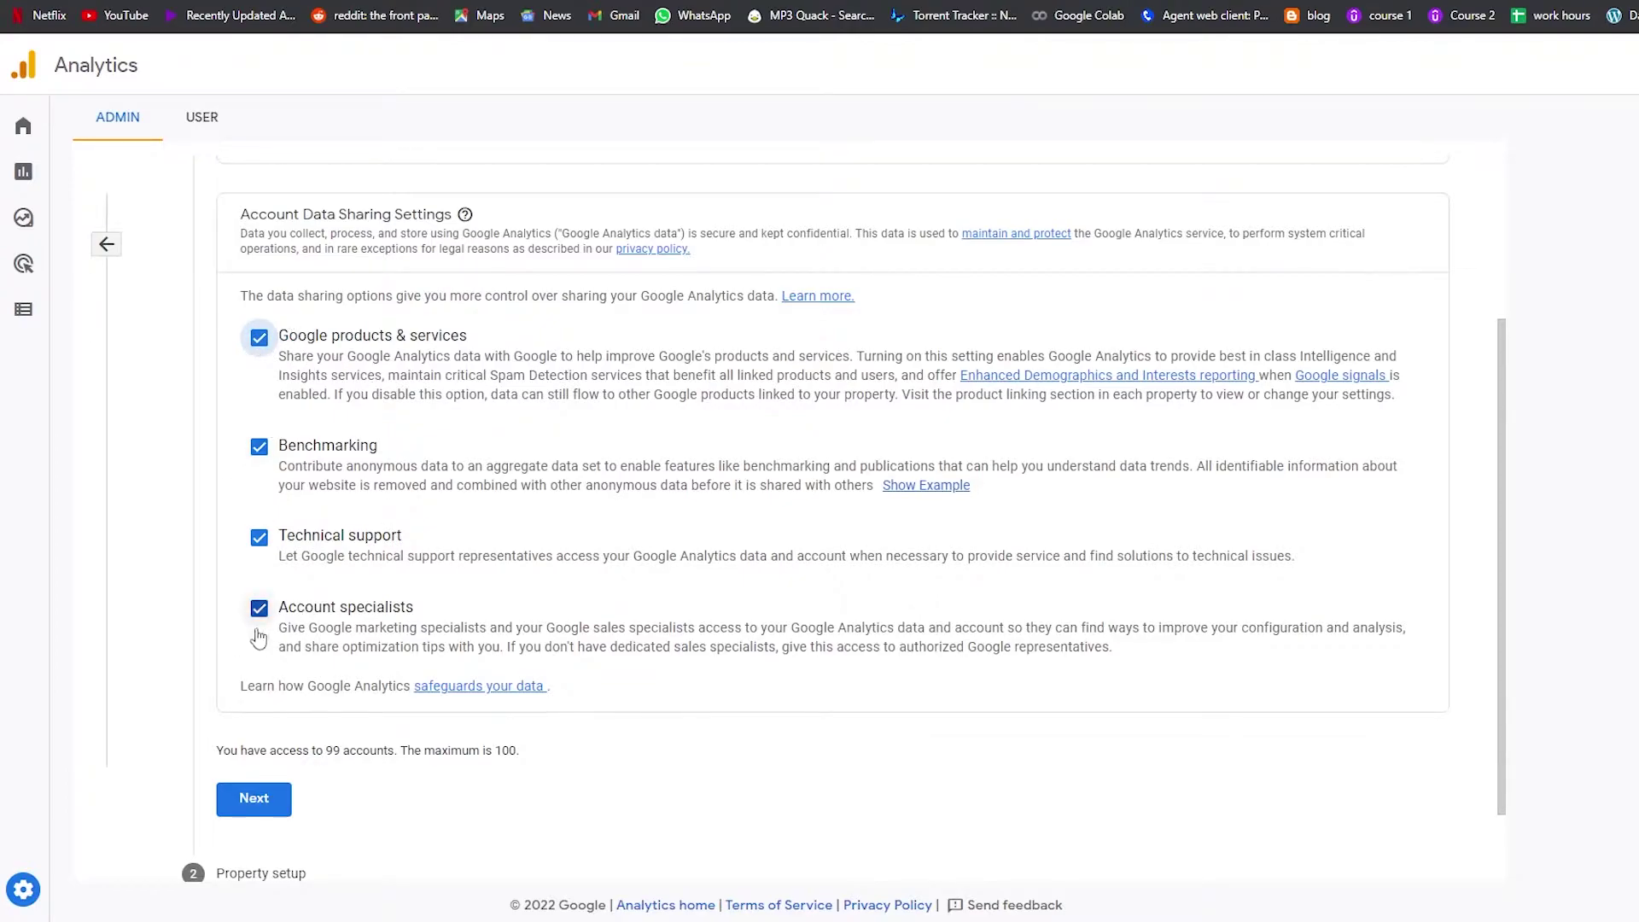
pyautogui.scroll(-1, 261, 632)
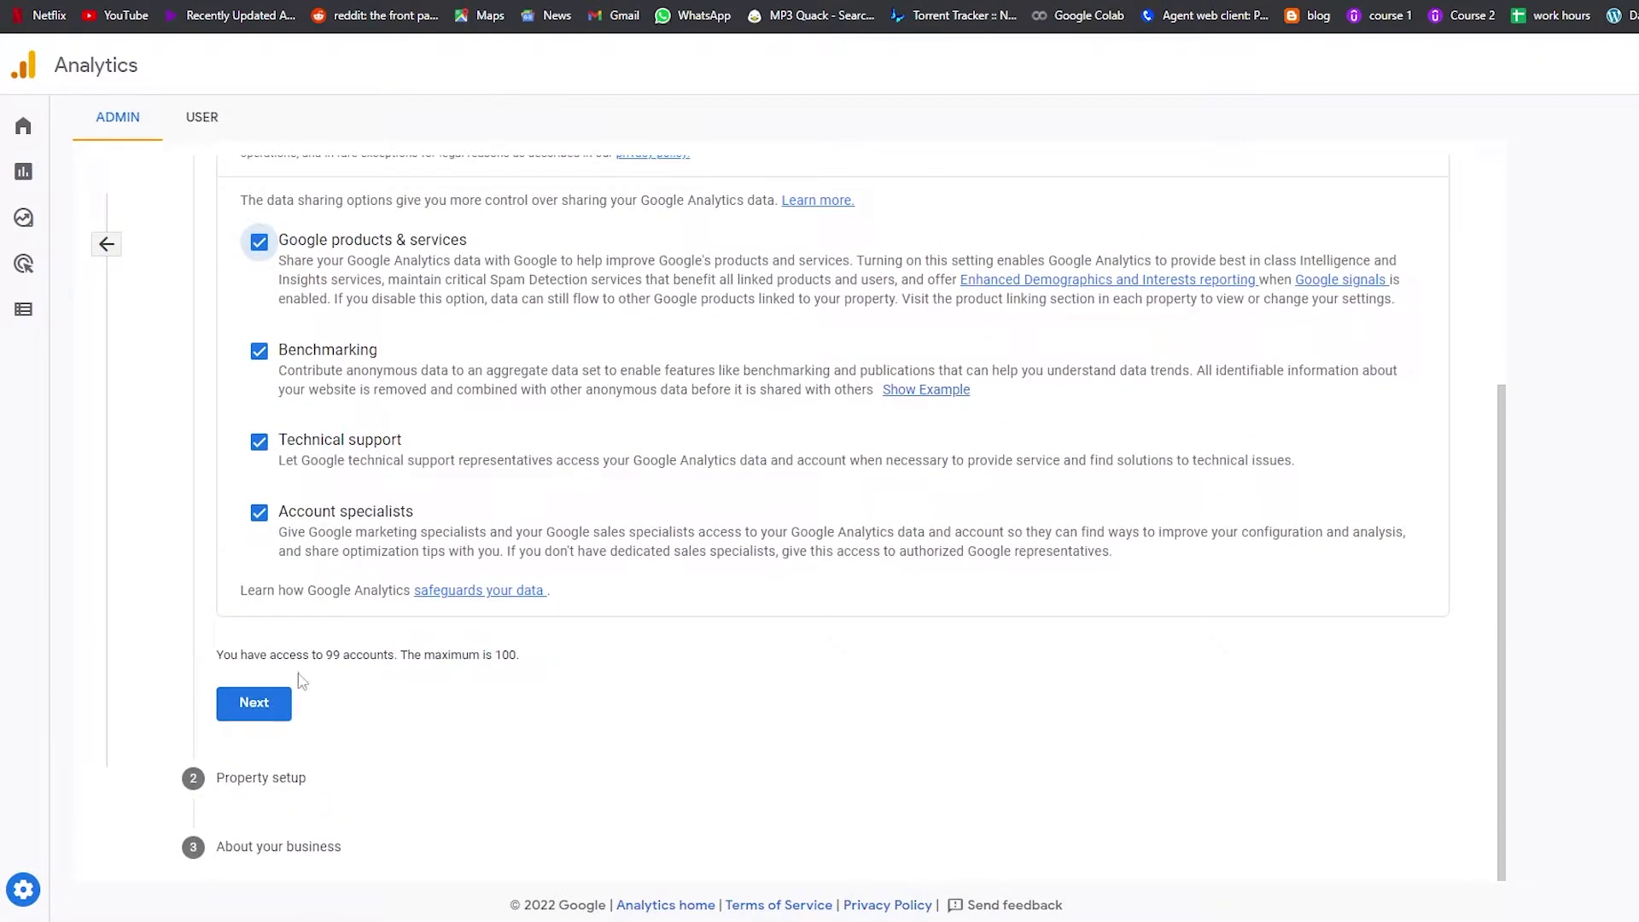
pyautogui.click(279, 705)
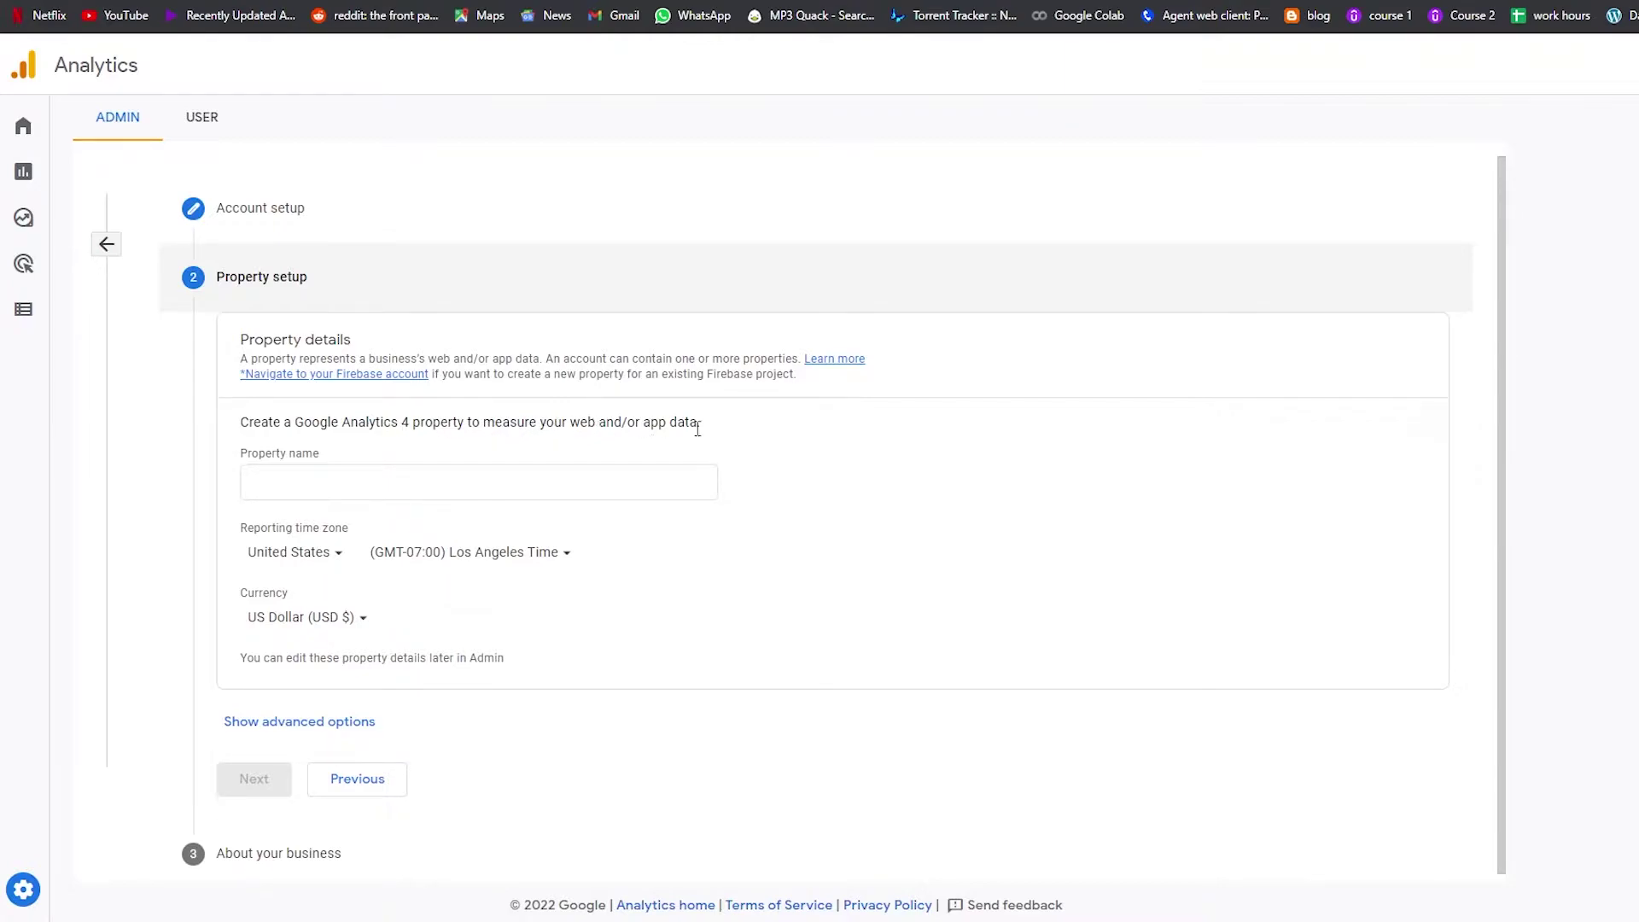
# Step: Name the property 'new directory' and set the reporting time zone to Pakistan
pyautogui.click(299, 483)
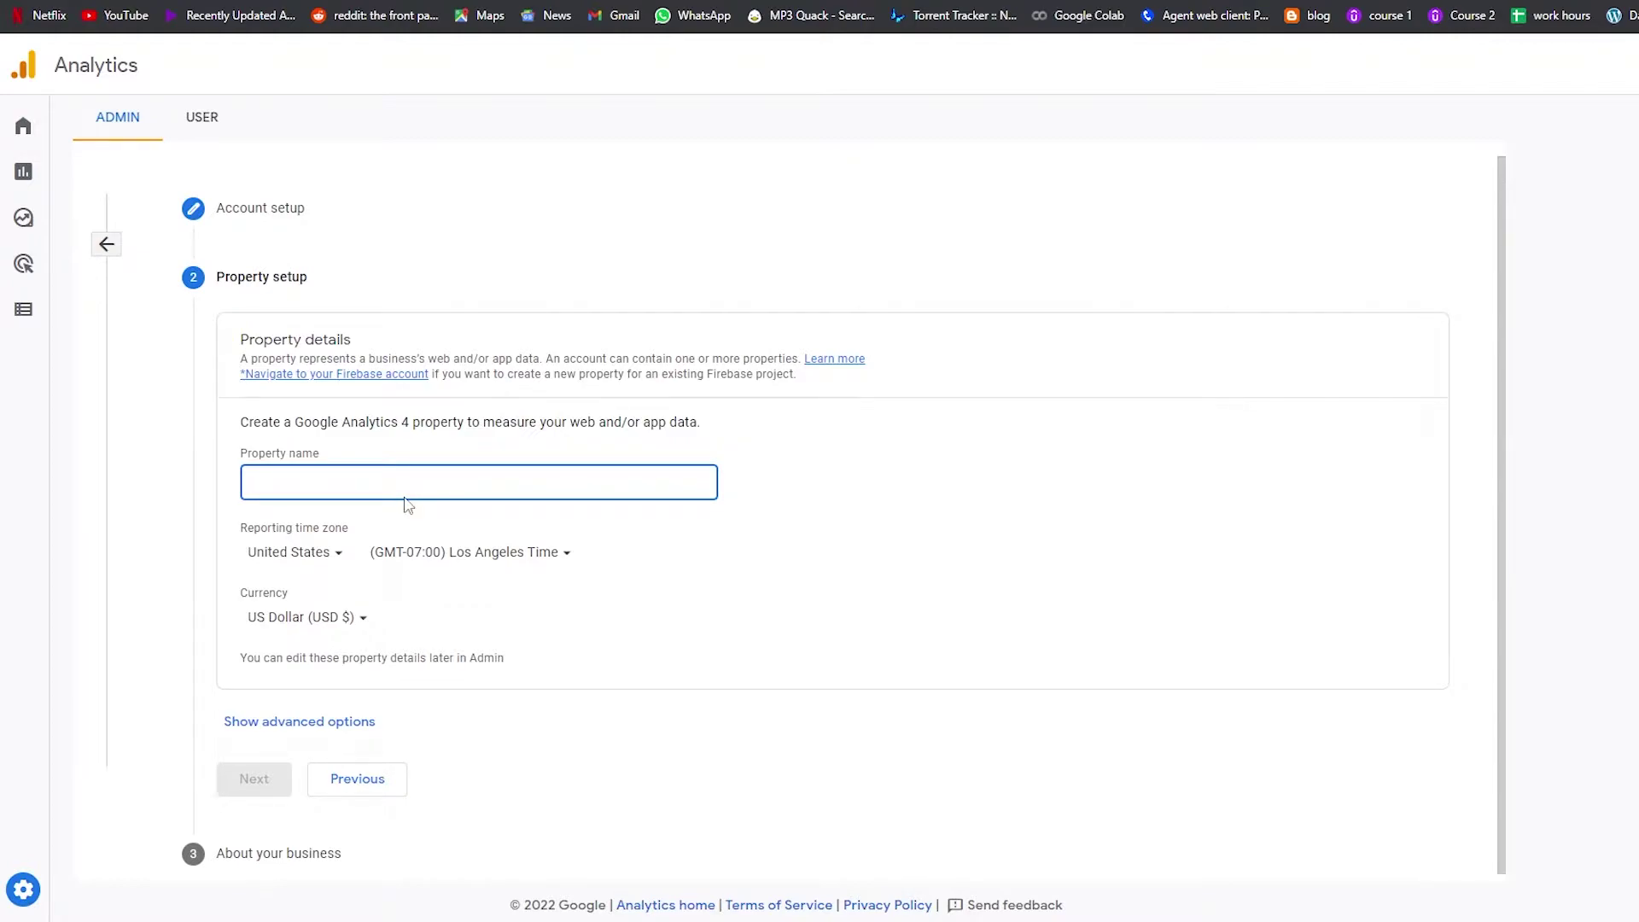
pyautogui.write('new directory')
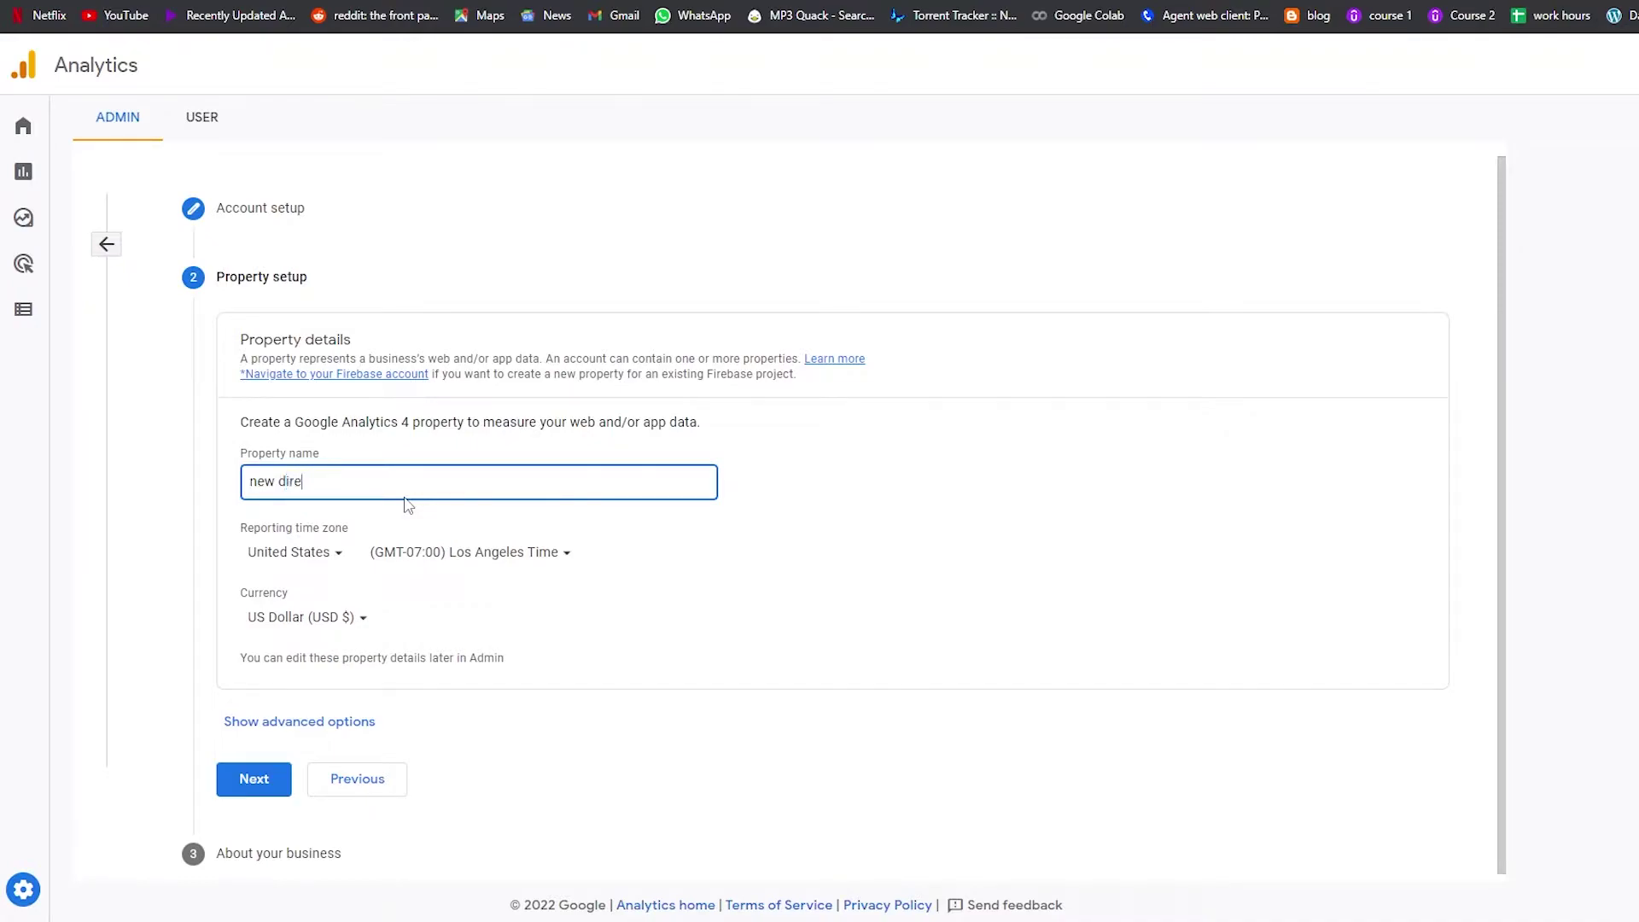
pyautogui.click(343, 555)
pyautogui.write('paki')
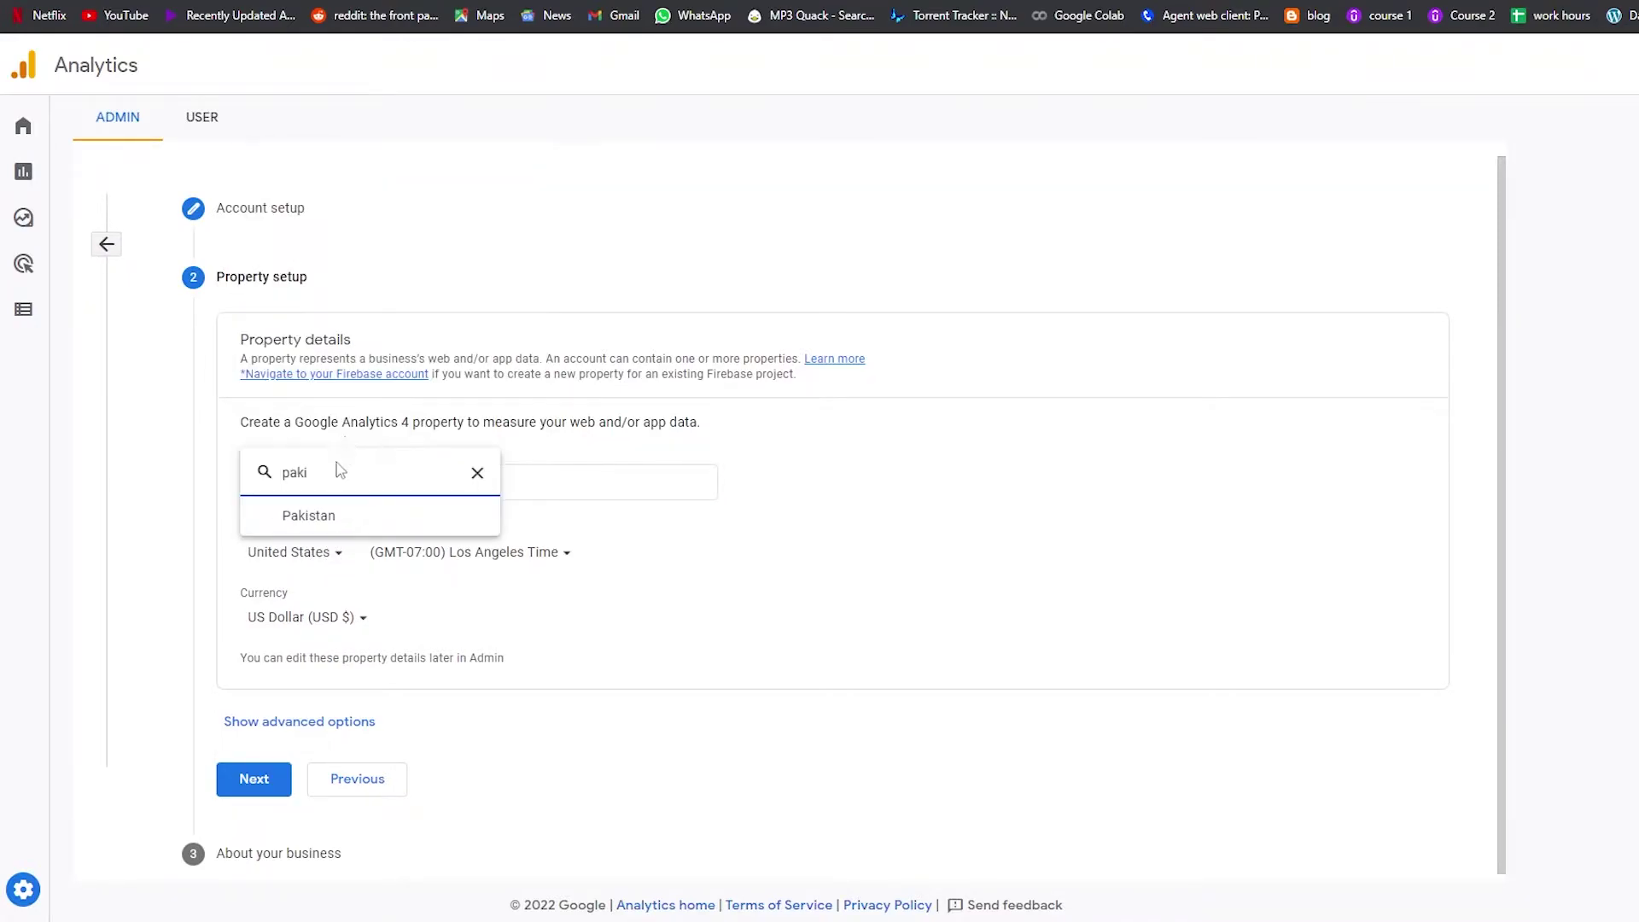
pyautogui.click(347, 518)
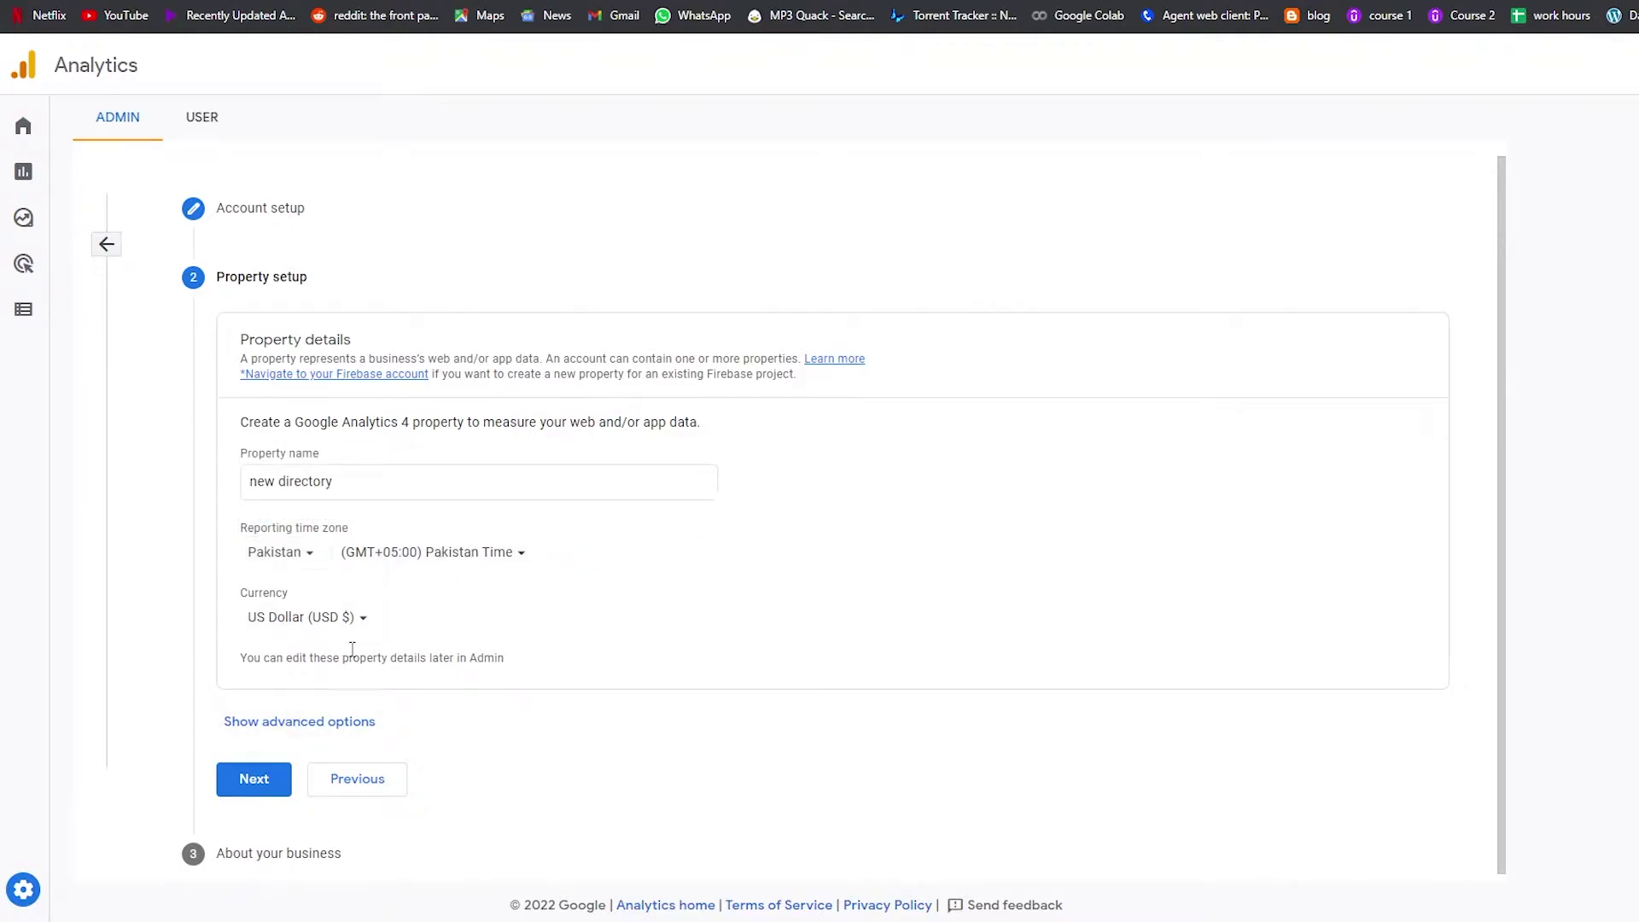
# Step: Choose Pakistani Rupee as the currency and continue to the business details
pyautogui.click(383, 616)
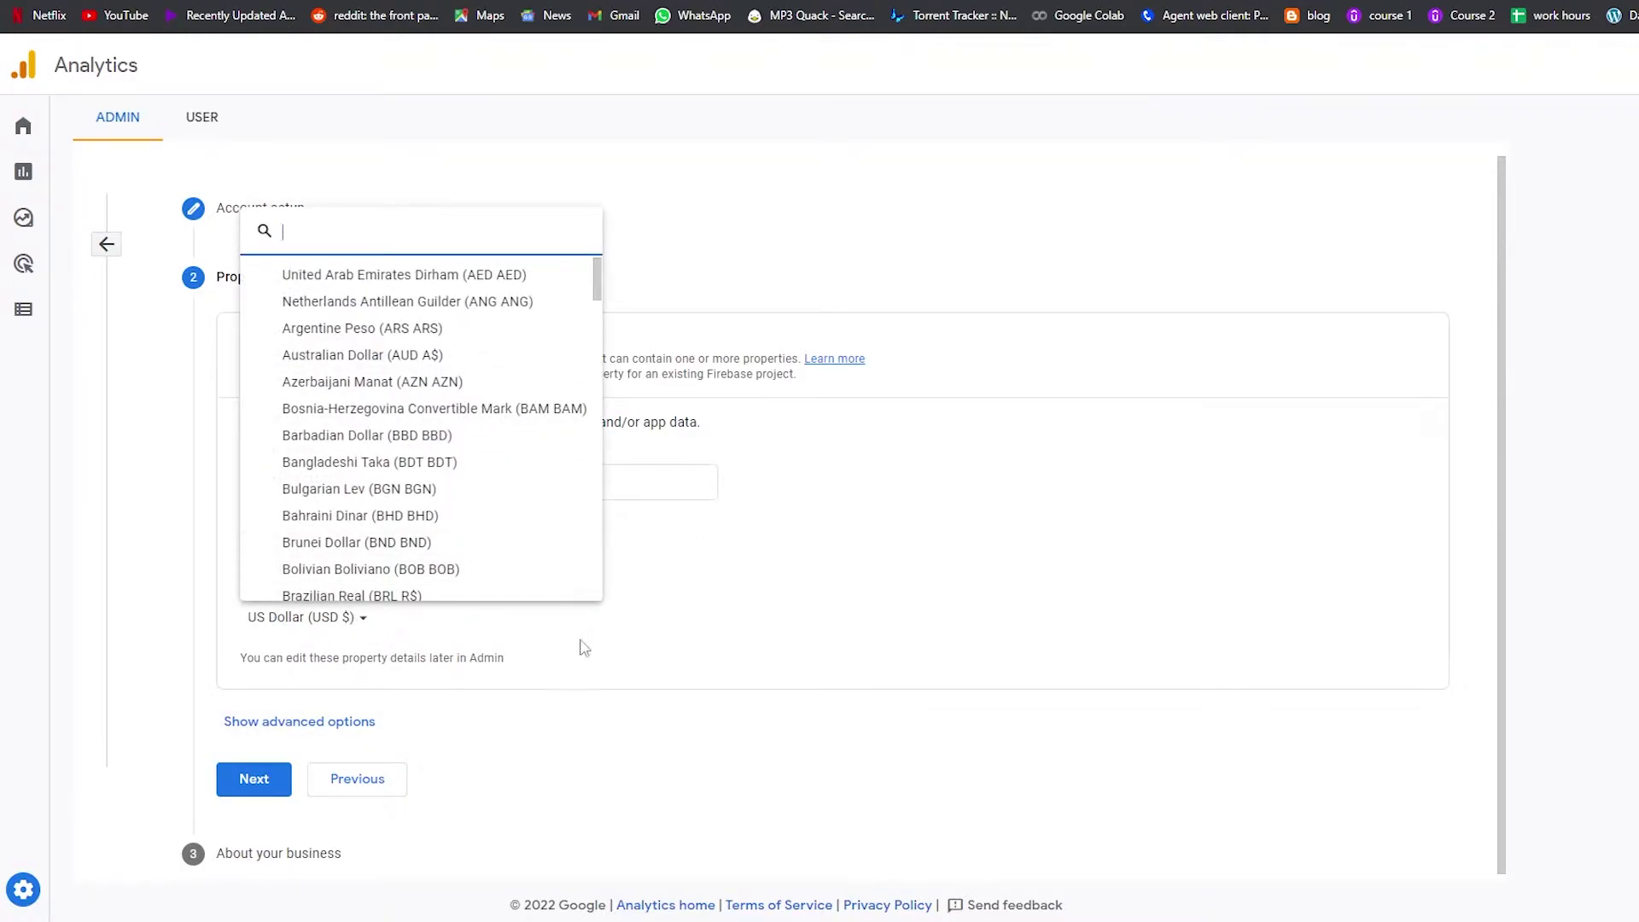
pyautogui.write('r')
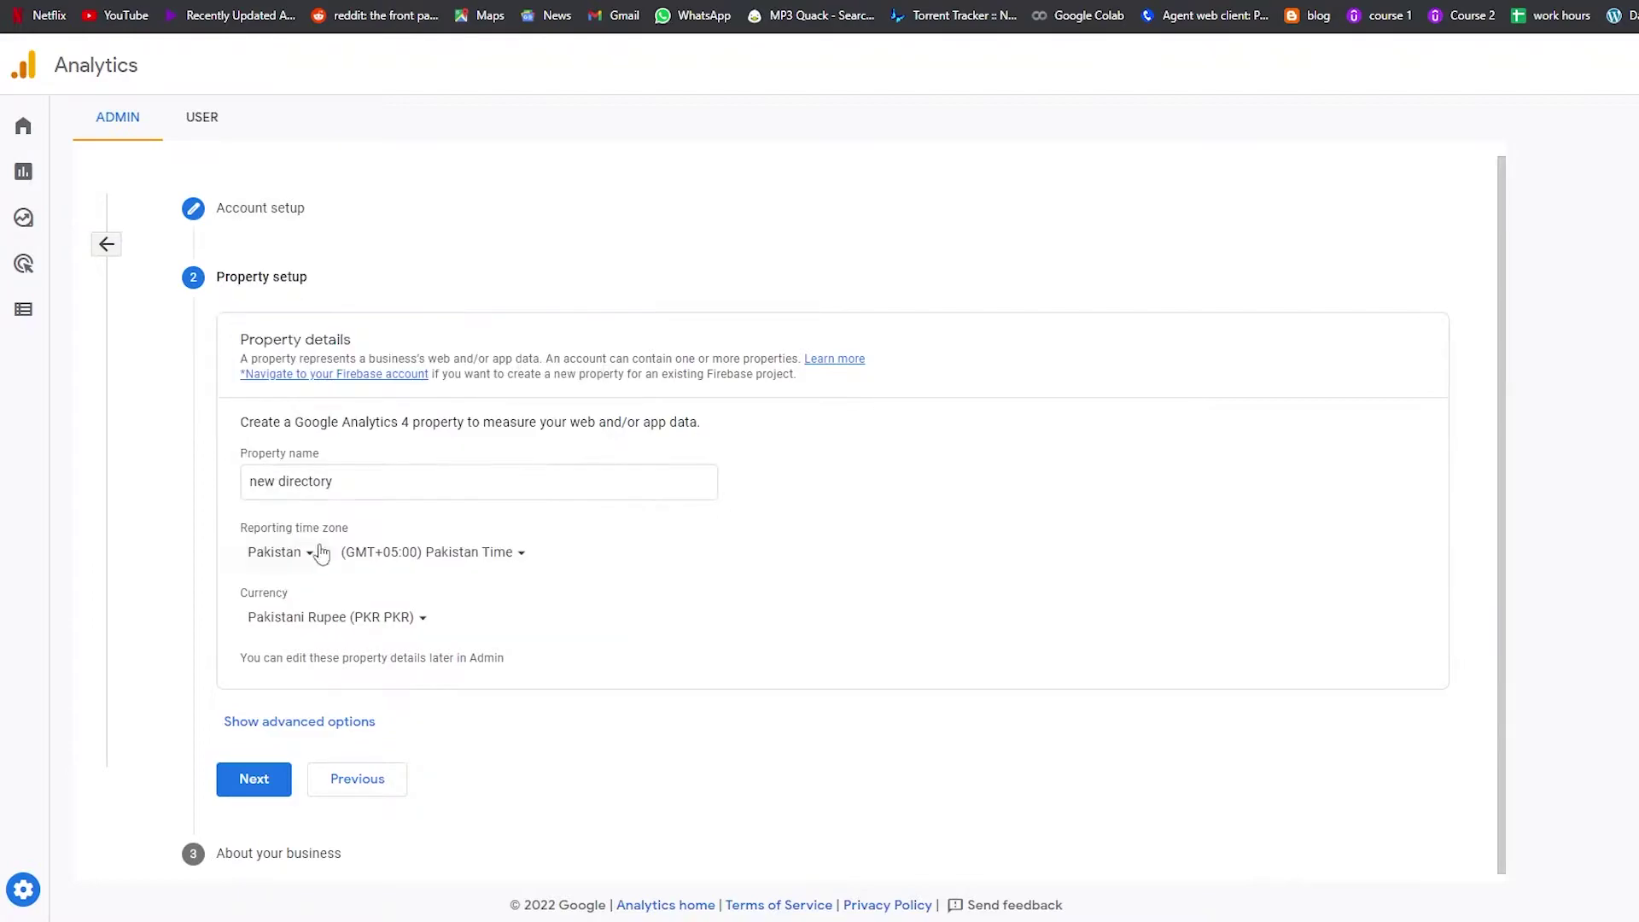
pyautogui.click(298, 722)
pyautogui.click(317, 563)
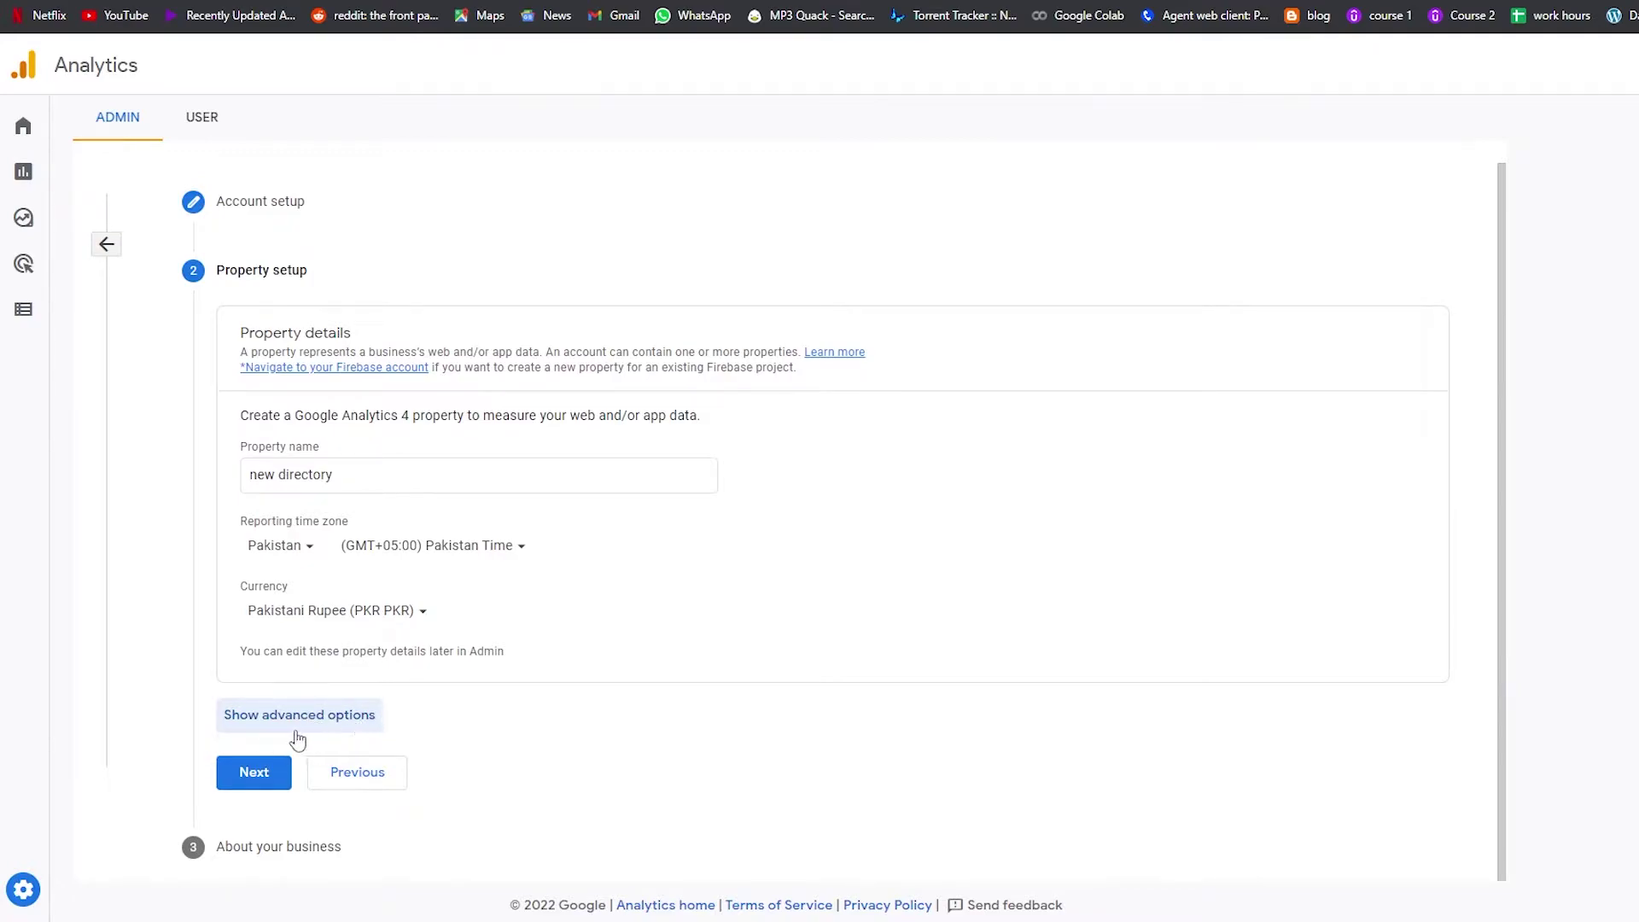
pyautogui.click(269, 786)
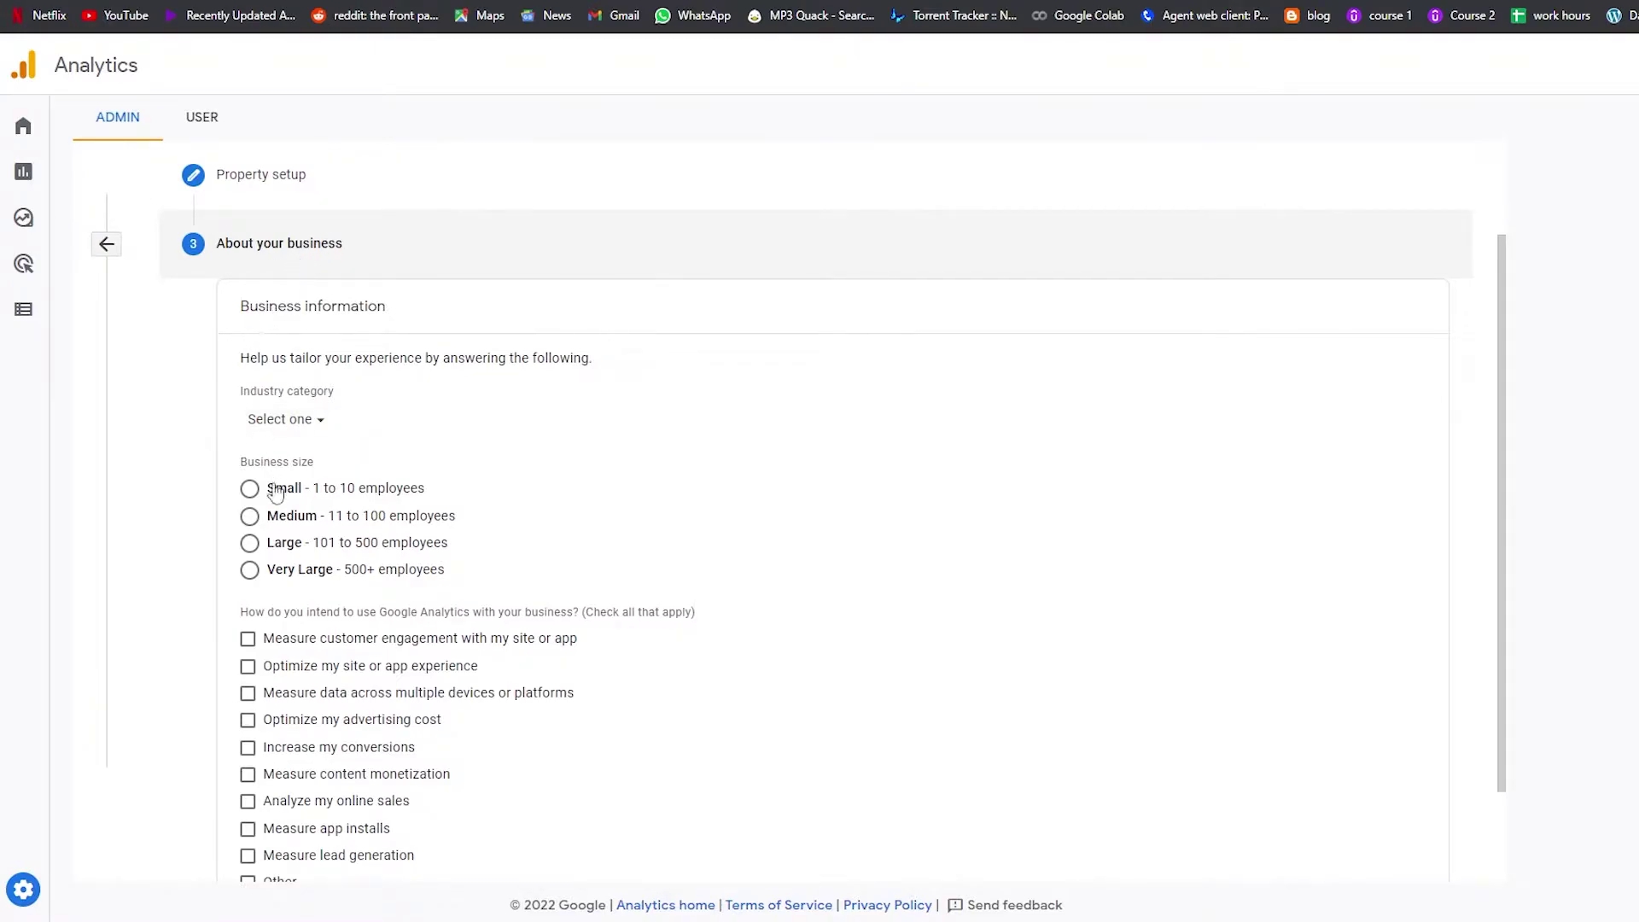
# Step: Set the industry category to Real Estate and the business size to Small
pyautogui.click(323, 421)
pyautogui.scroll(-3, 358, 523)
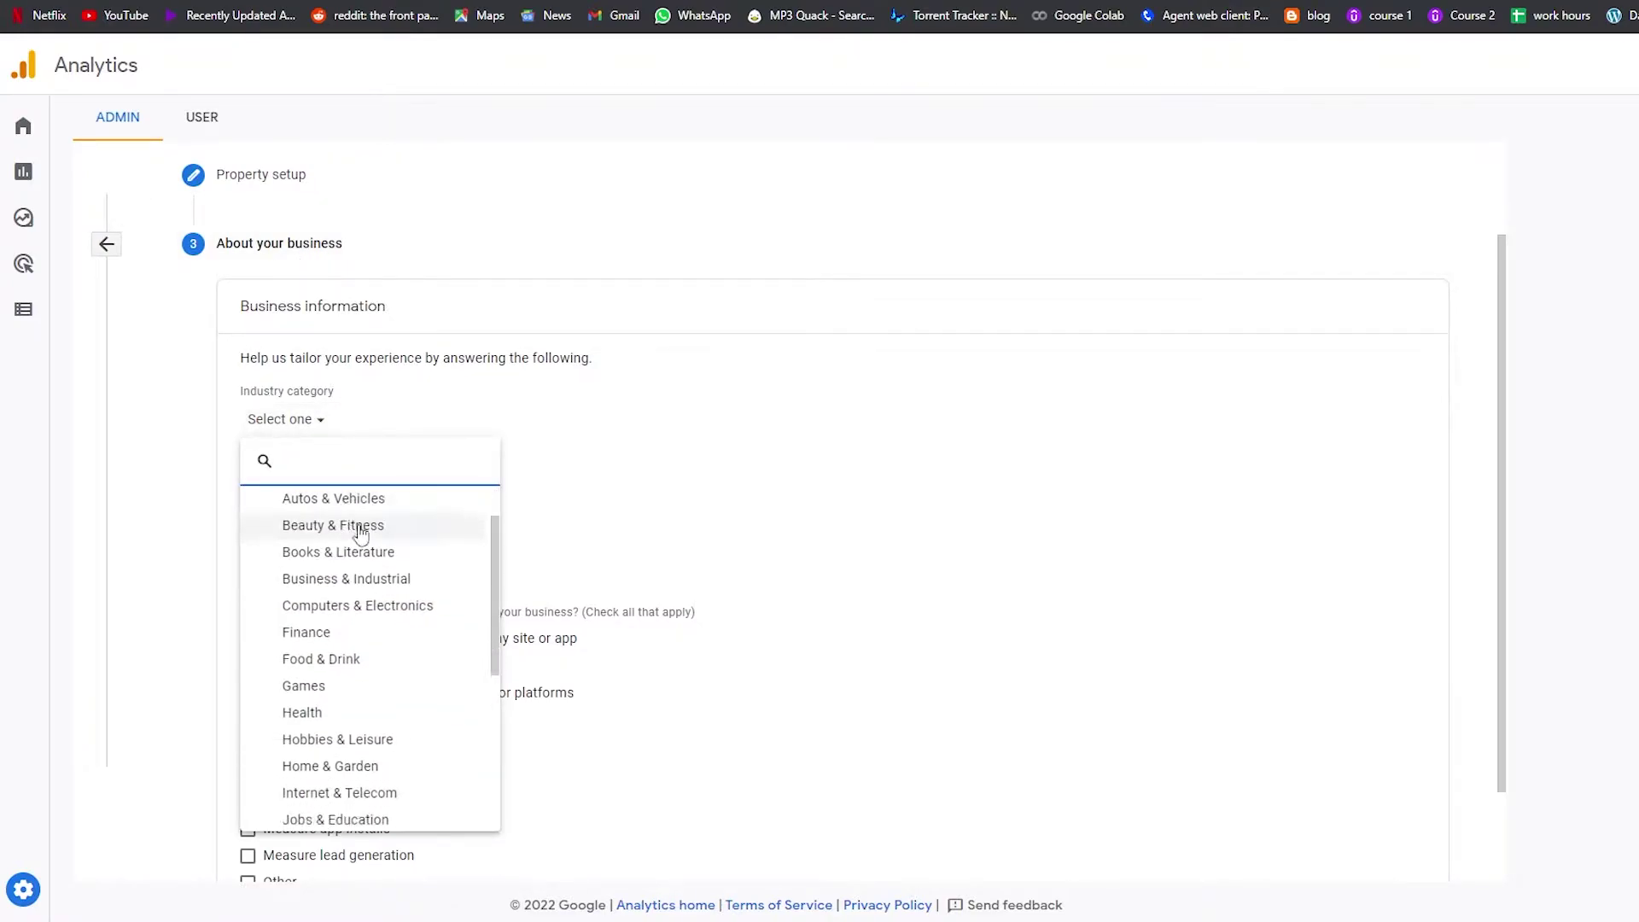
pyautogui.scroll(-2, 372, 640)
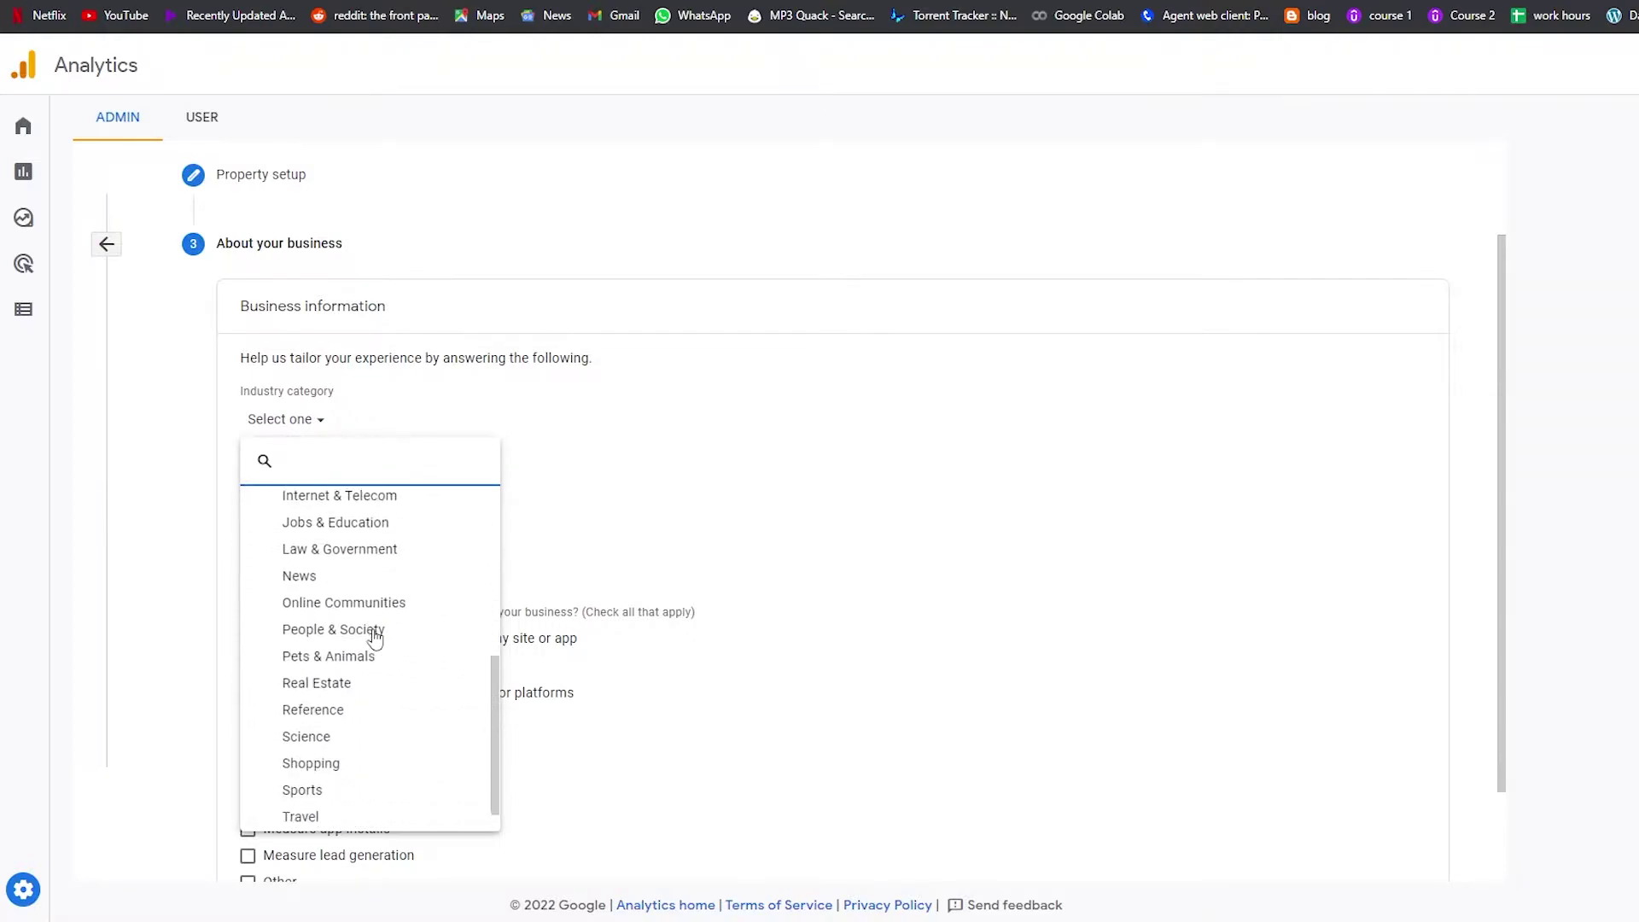
pyautogui.scroll(1, 332, 785)
pyautogui.scroll(2, 331, 783)
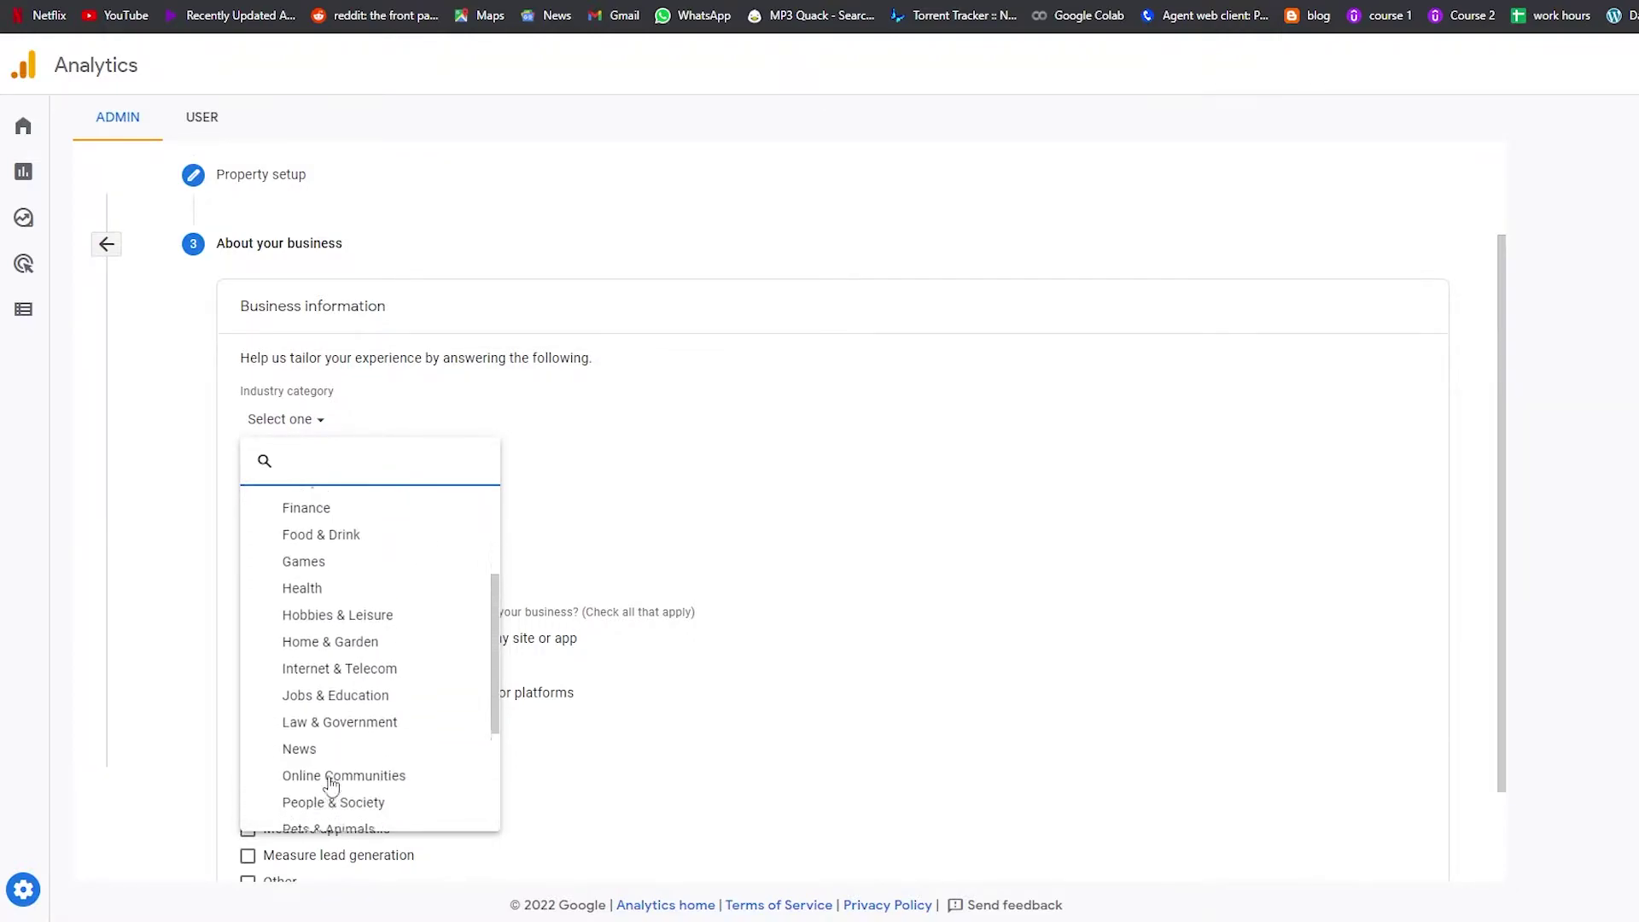
pyautogui.scroll(-3, 341, 725)
pyautogui.click(366, 660)
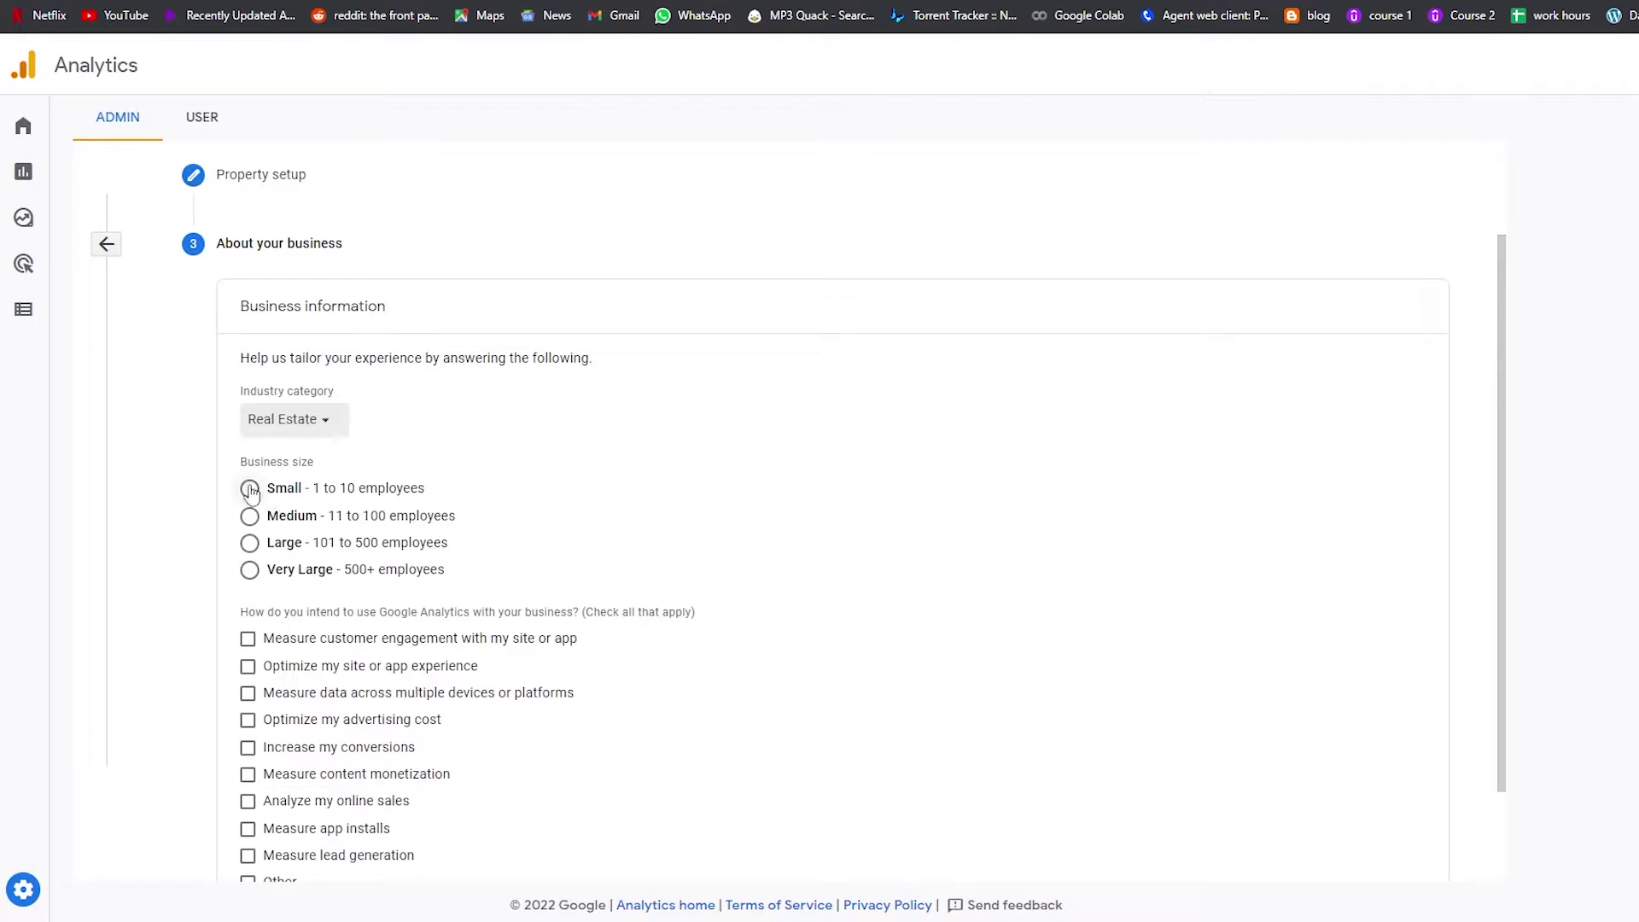
pyautogui.click(249, 489)
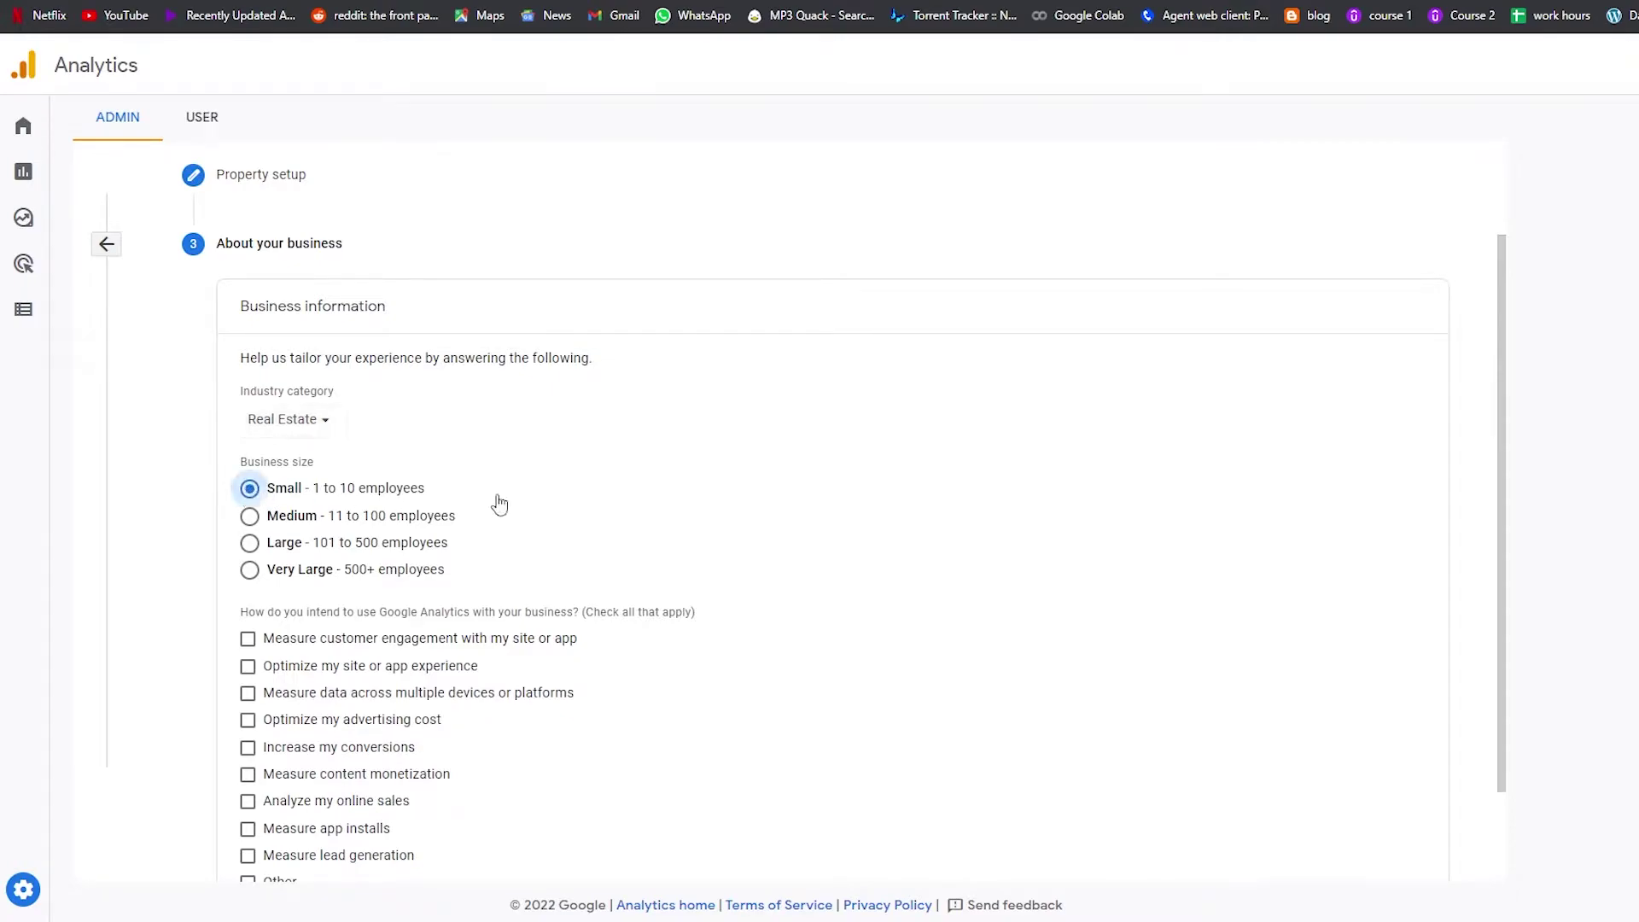
pyautogui.scroll(-2, 504, 408)
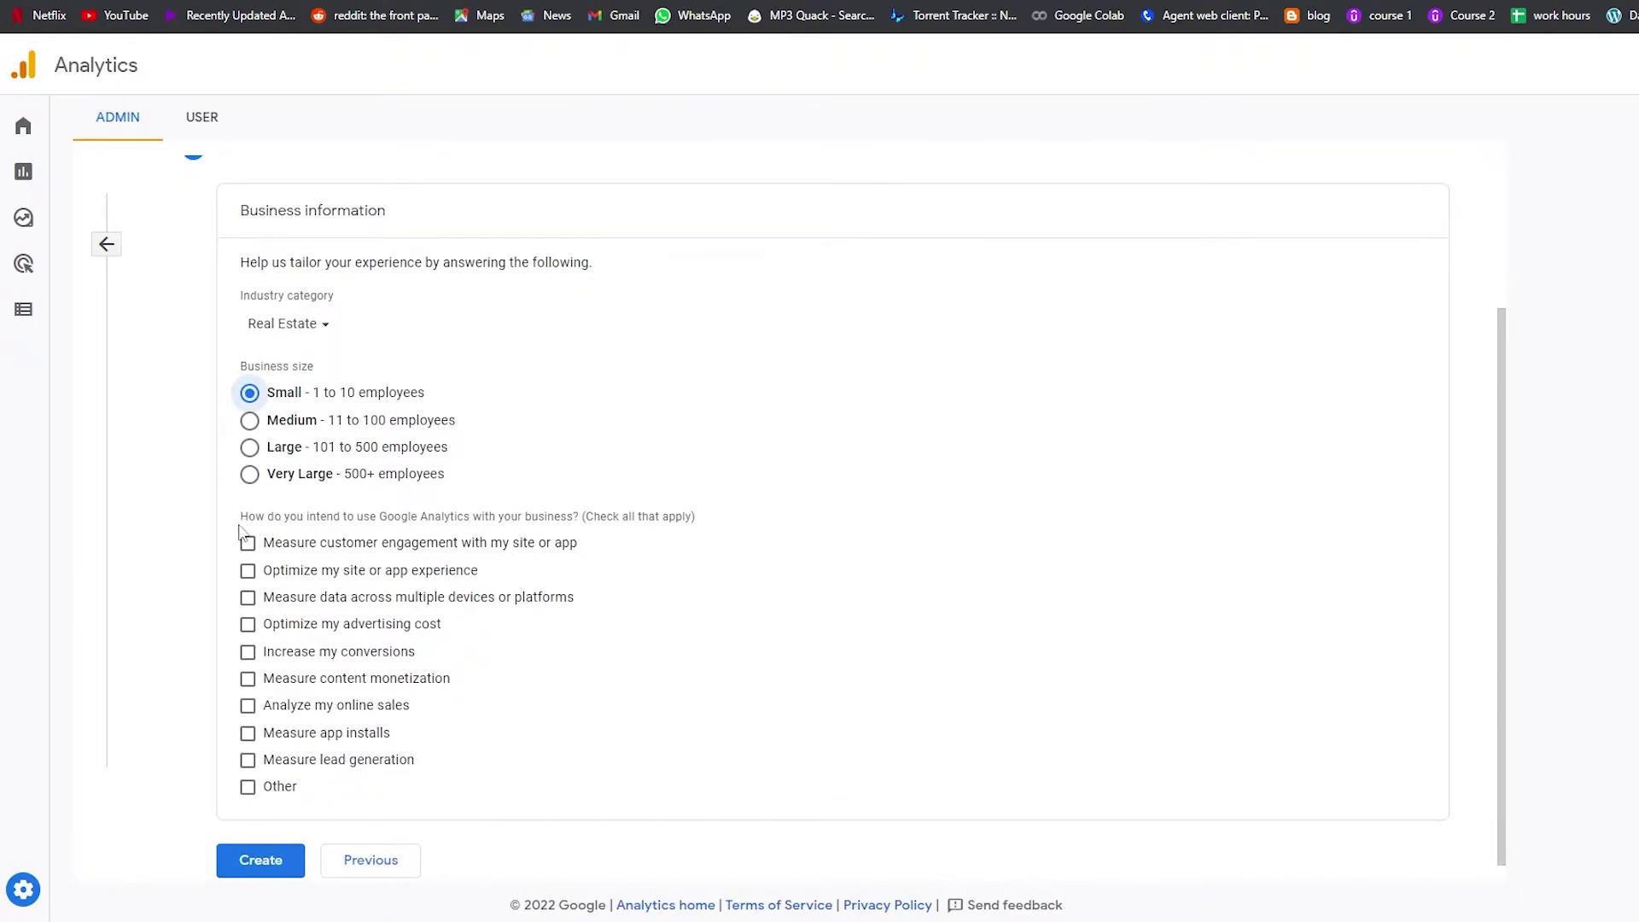
# Step: Tick the five usage goals: engagement, advertising cost, conversions, online sales and app installs
pyautogui.moveTo(243, 526); pyautogui.dragTo(580, 530)
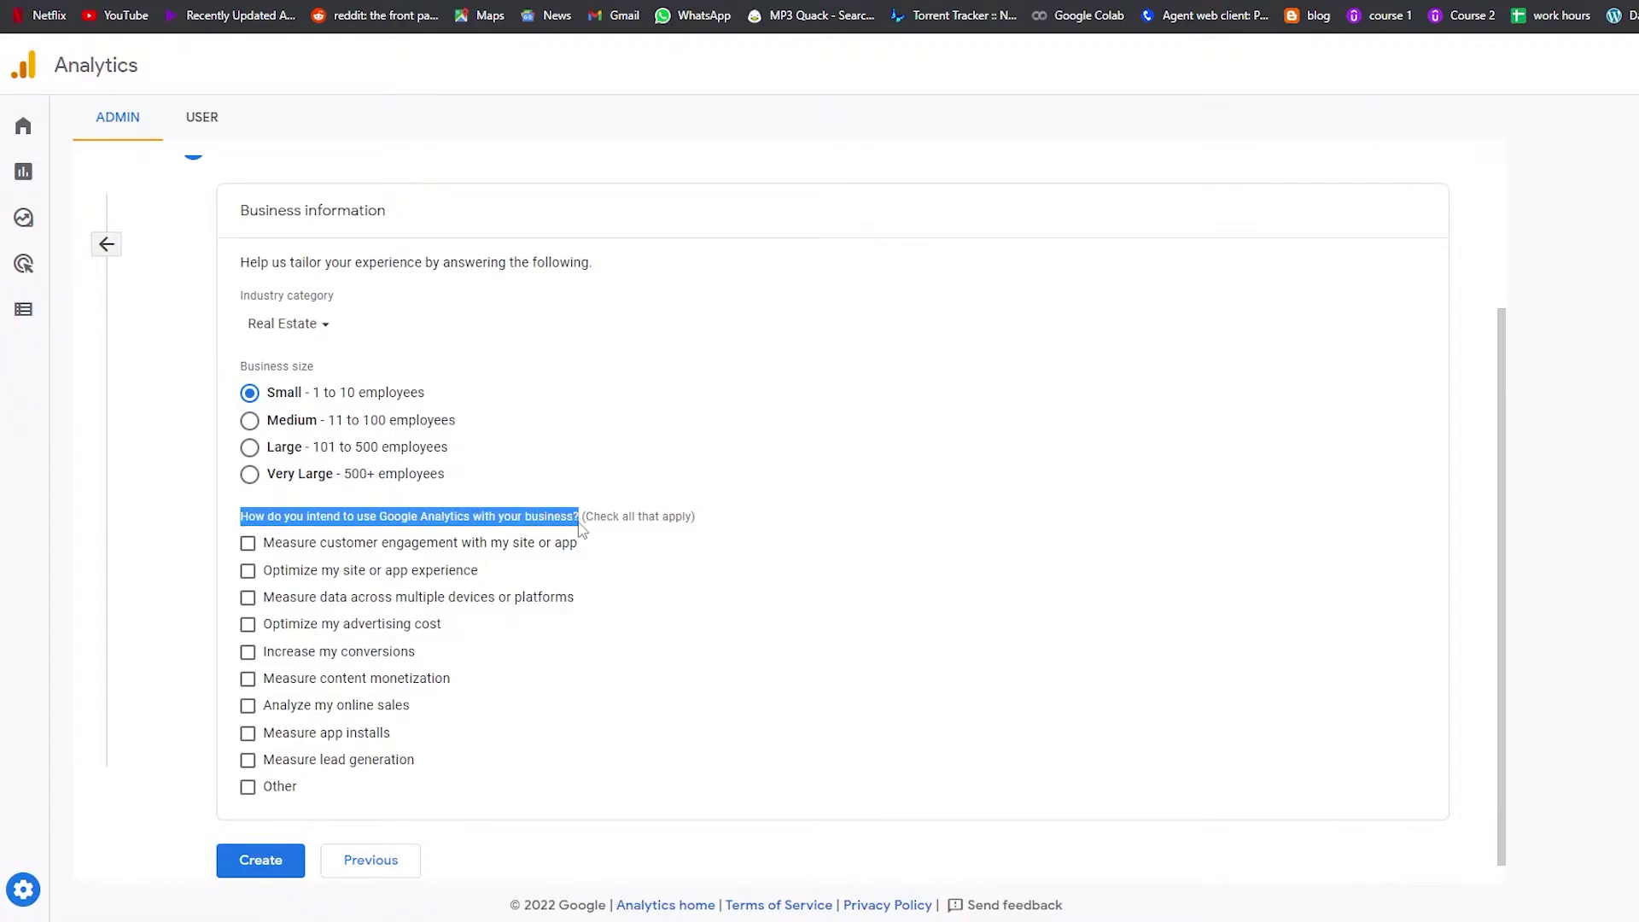
pyautogui.click(944, 551)
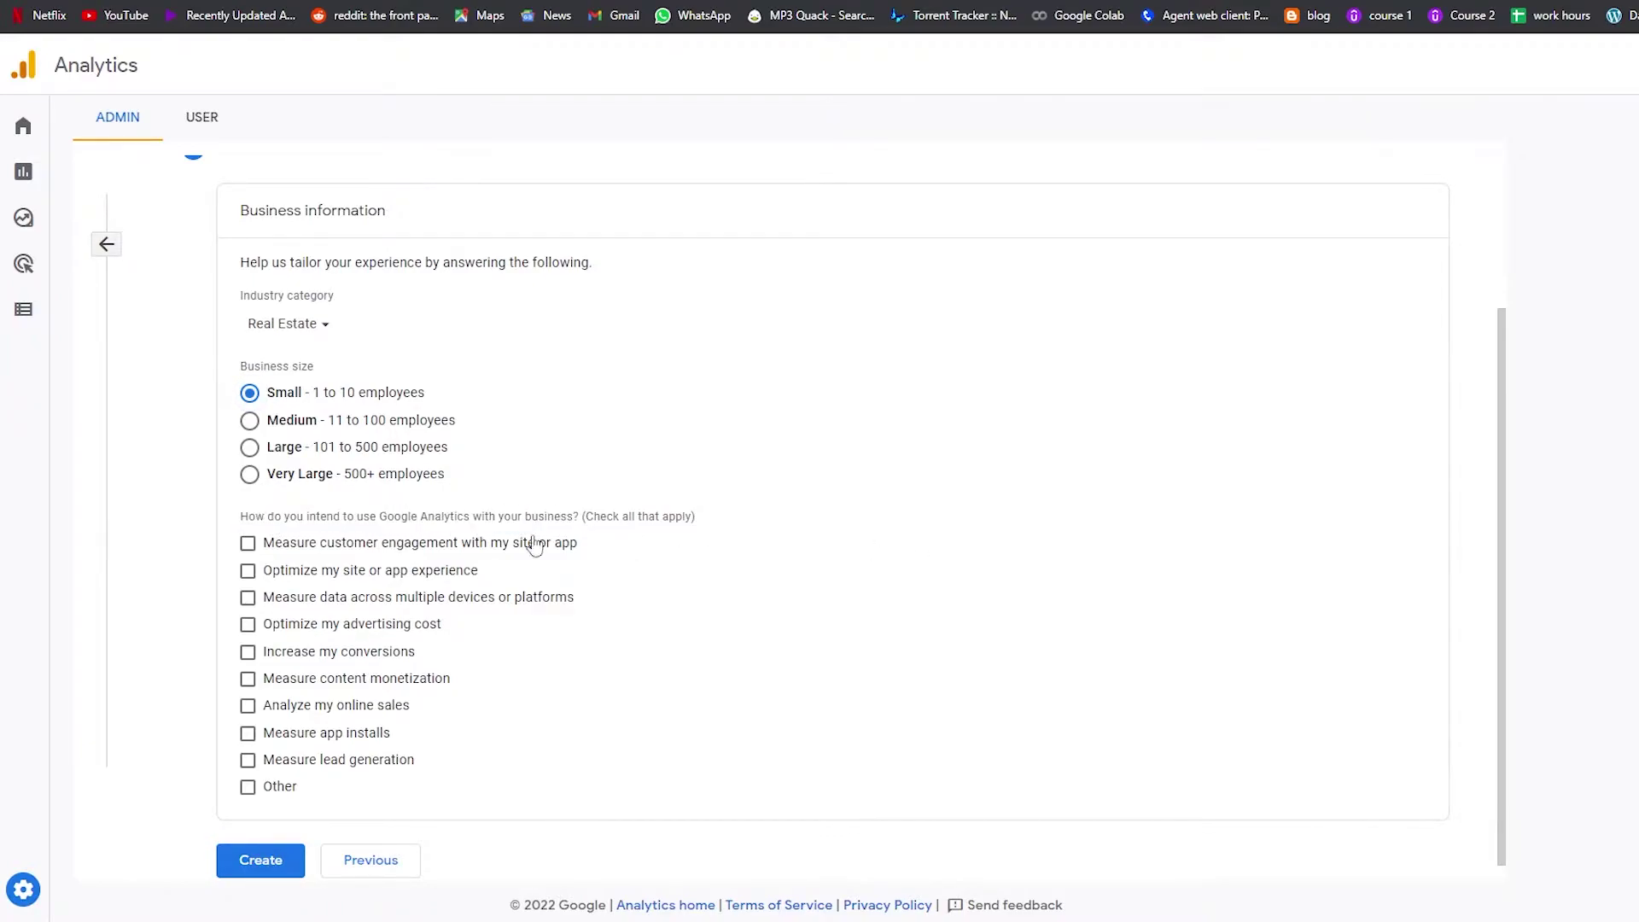
pyautogui.click(255, 548)
pyautogui.click(247, 625)
pyautogui.click(248, 652)
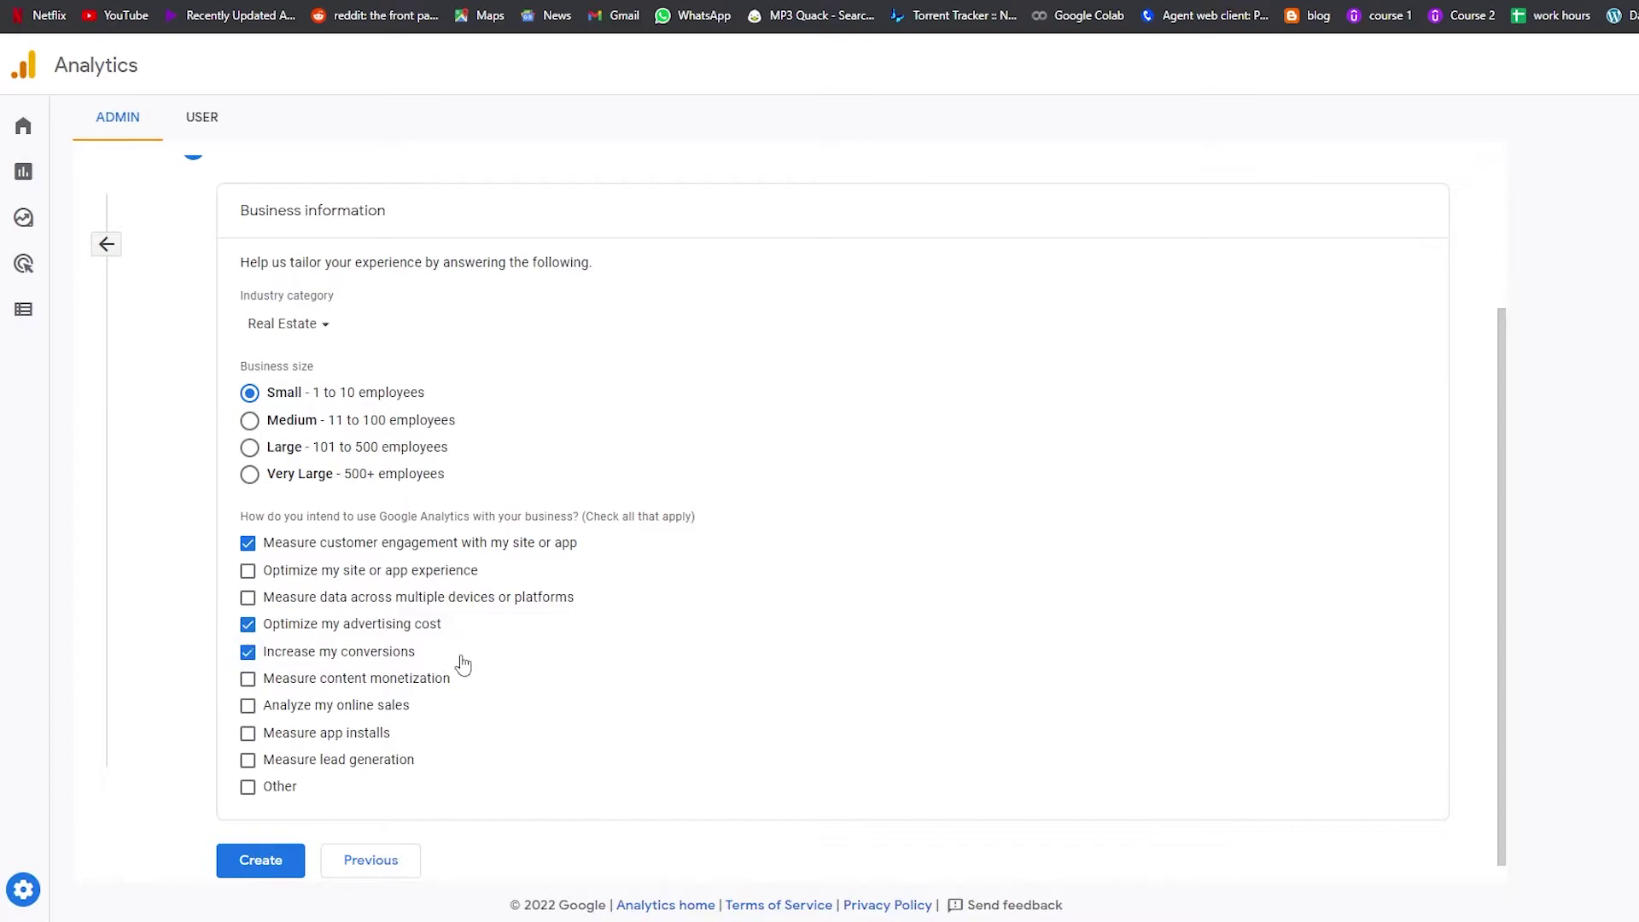
pyautogui.click(248, 706)
pyautogui.click(247, 734)
pyautogui.scroll(2, 342, 766)
pyautogui.scroll(-3, 325, 637)
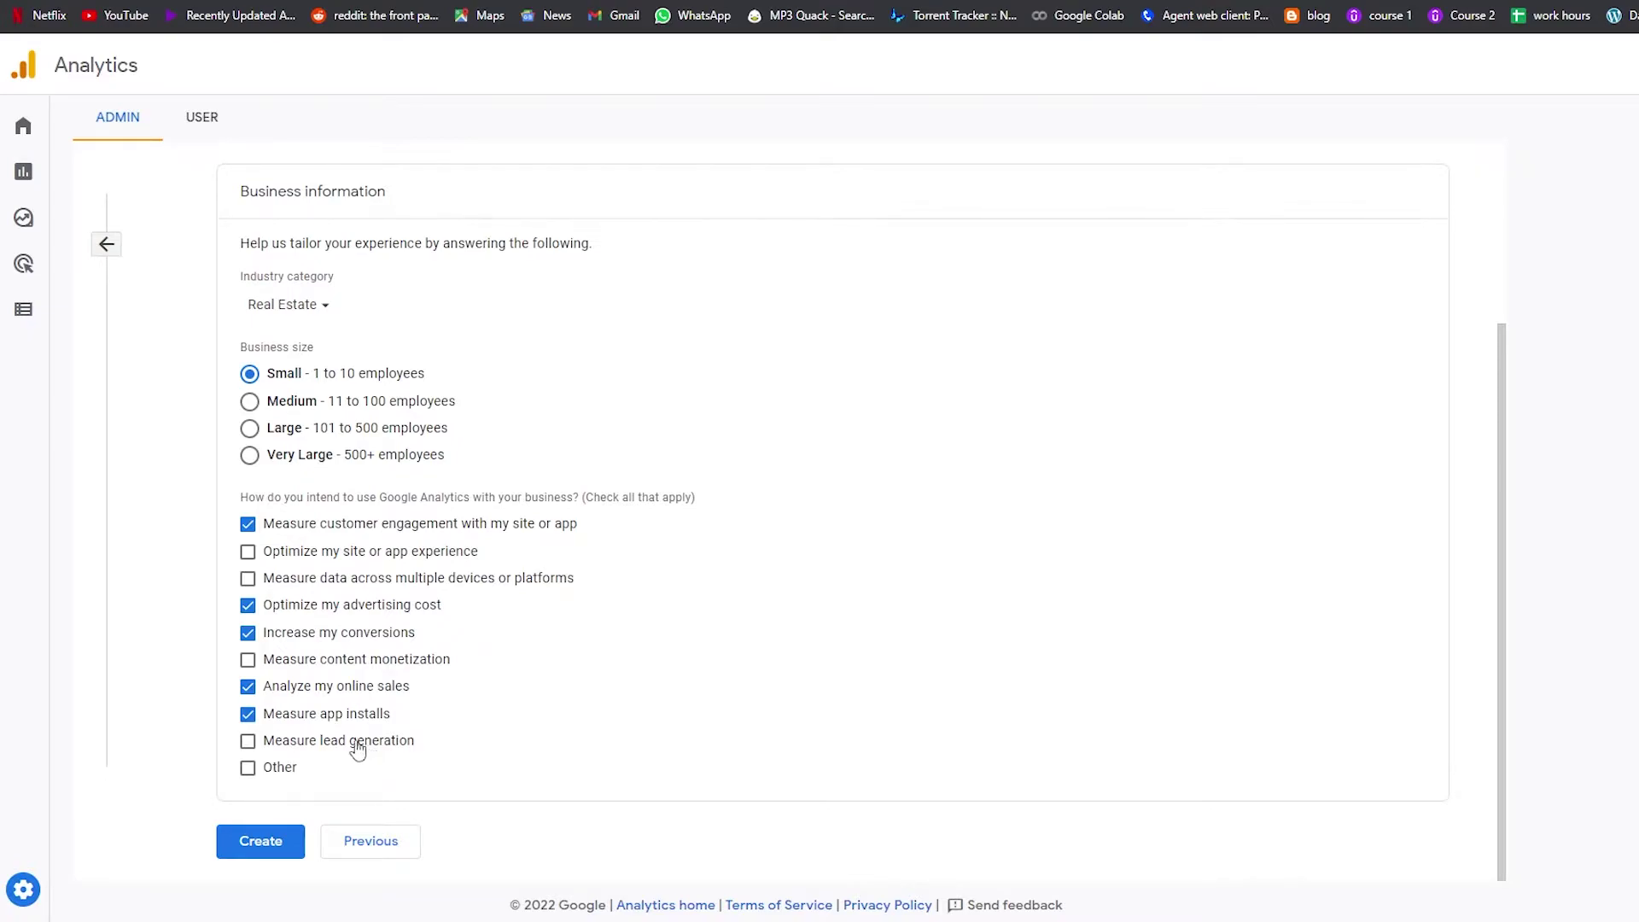
pyautogui.scroll(1, 786, 501)
pyautogui.scroll(-1, 447, 695)
pyautogui.scroll(2, 447, 695)
pyautogui.scroll(-2, 395, 685)
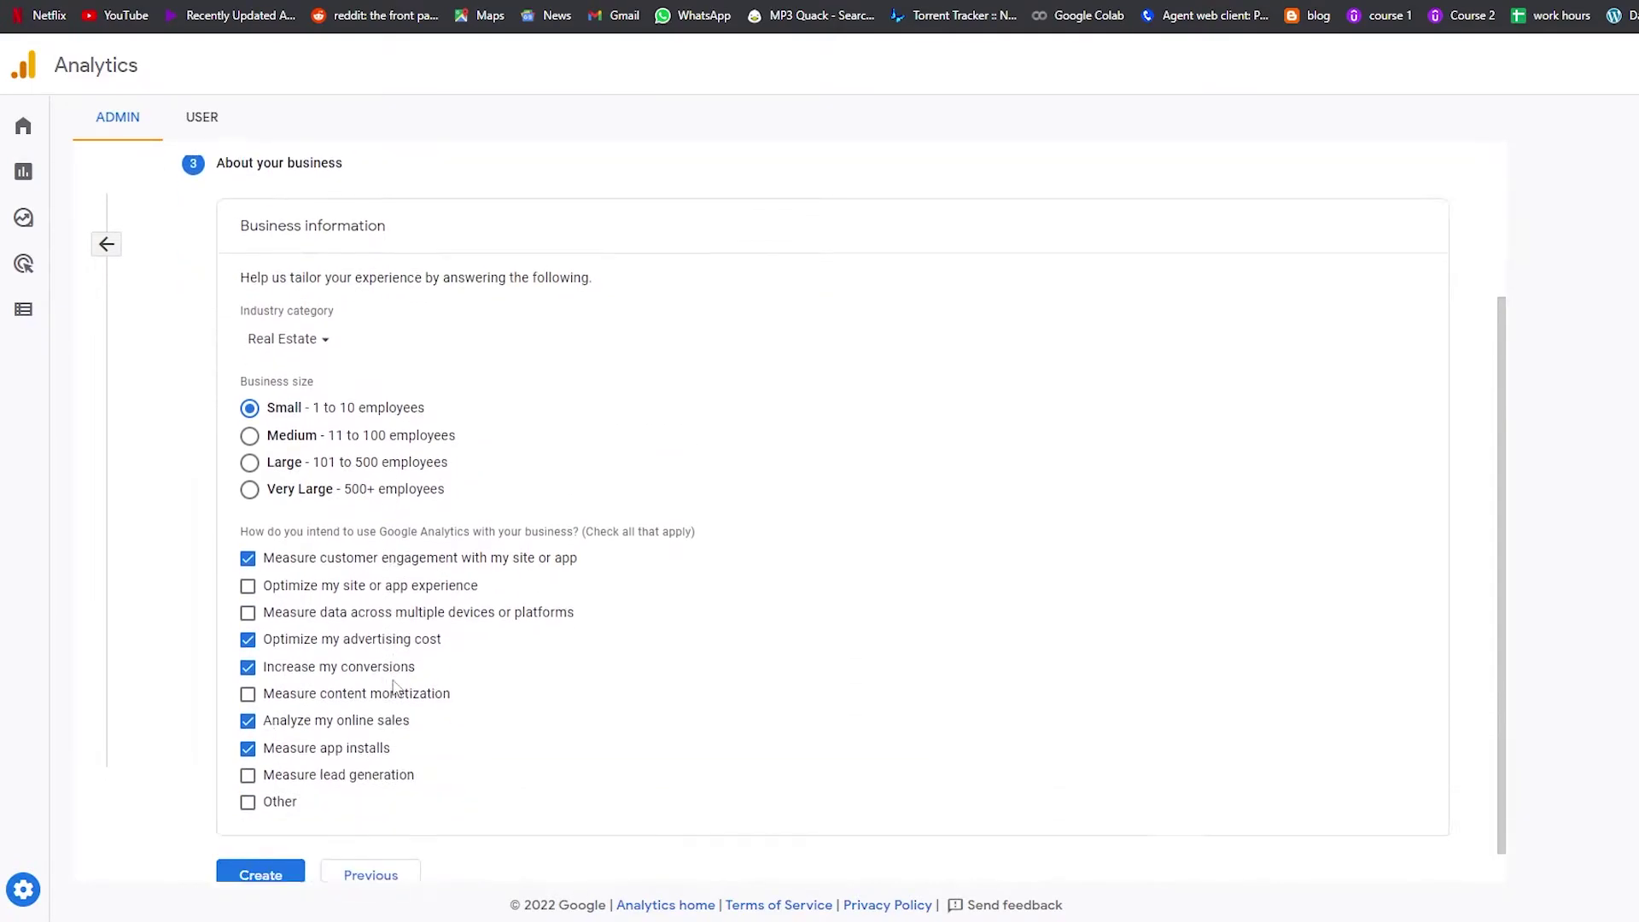
pyautogui.scroll(-1, 394, 685)
# Step: Create the account, accepting the GDPR Data Processing Terms and the Terms of Service
pyautogui.click(267, 850)
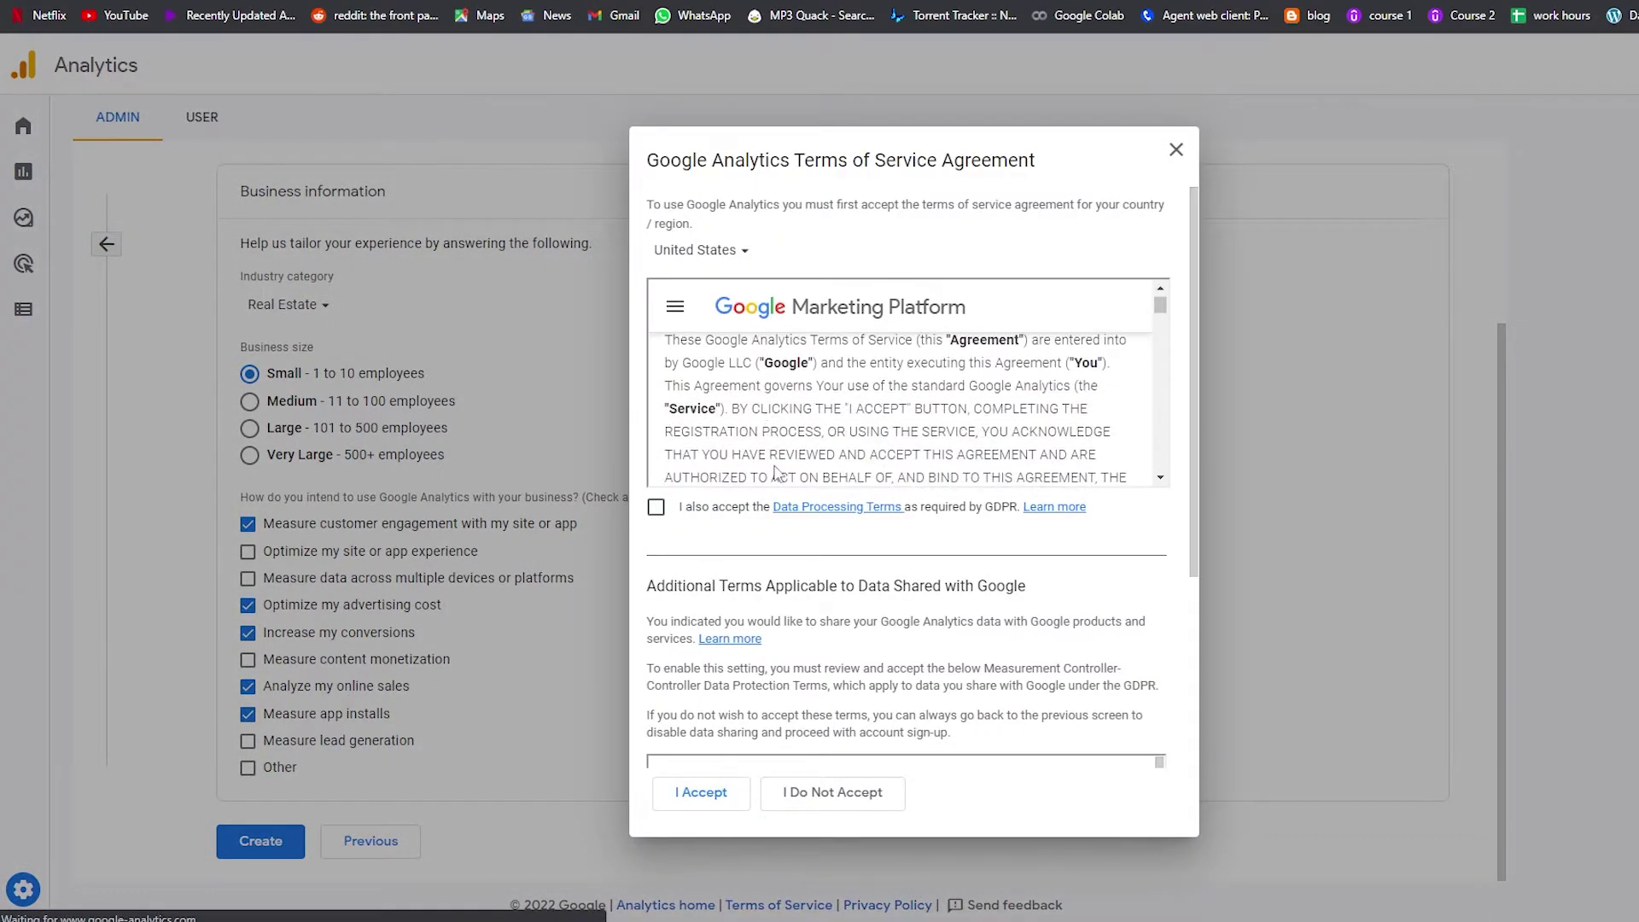
pyautogui.scroll(-8, 776, 472)
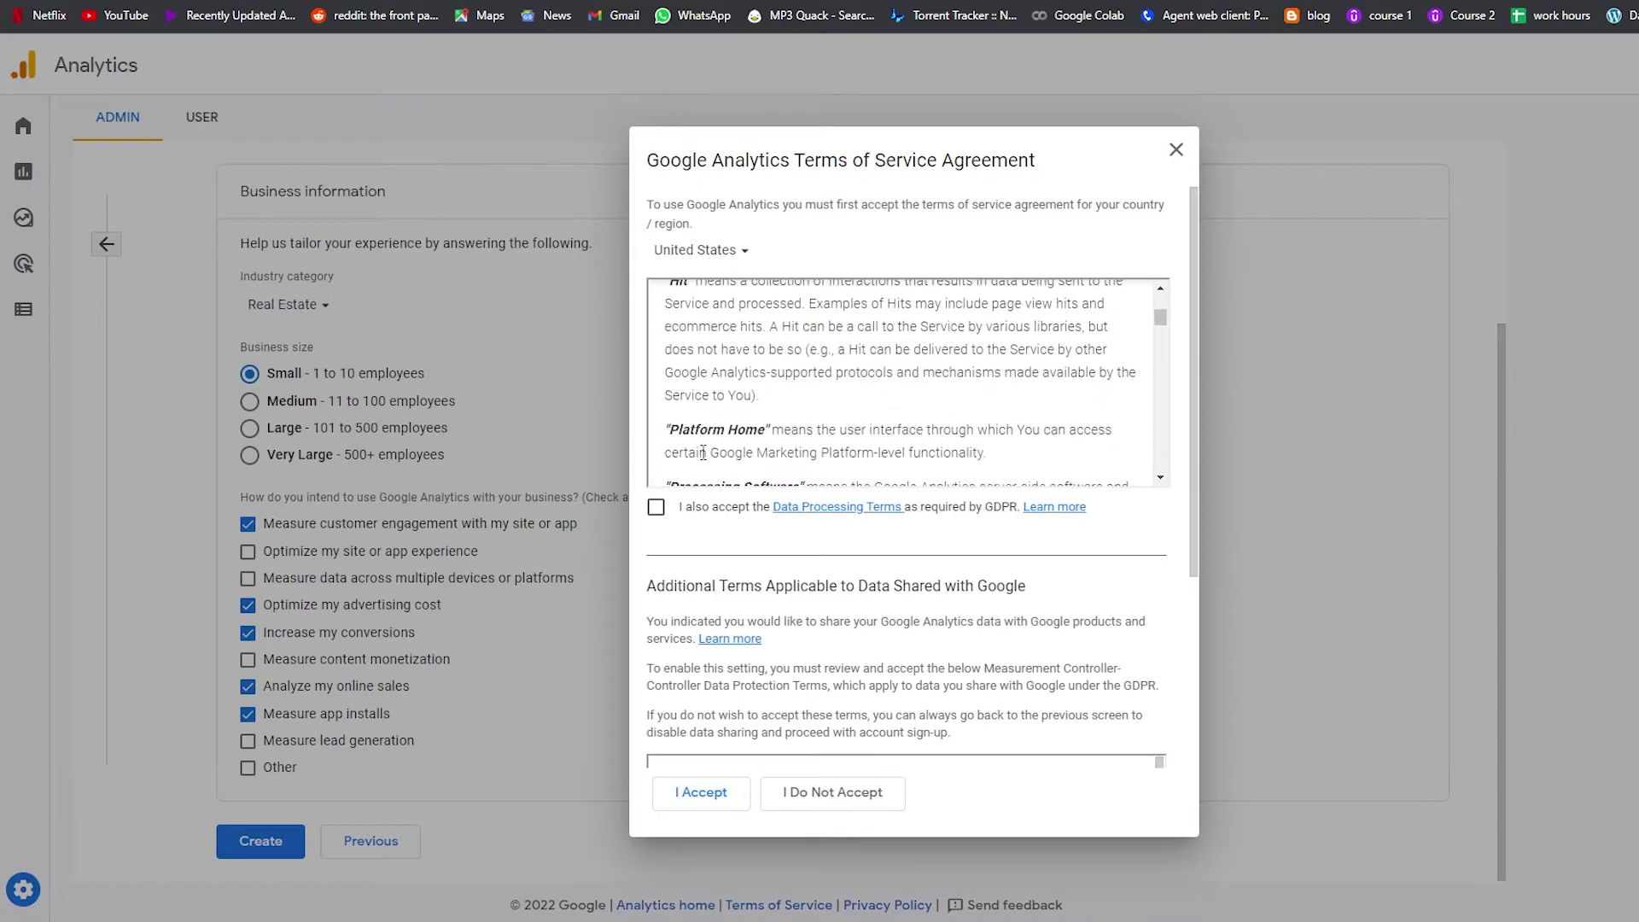
pyautogui.scroll(-5, 702, 452)
pyautogui.click(656, 509)
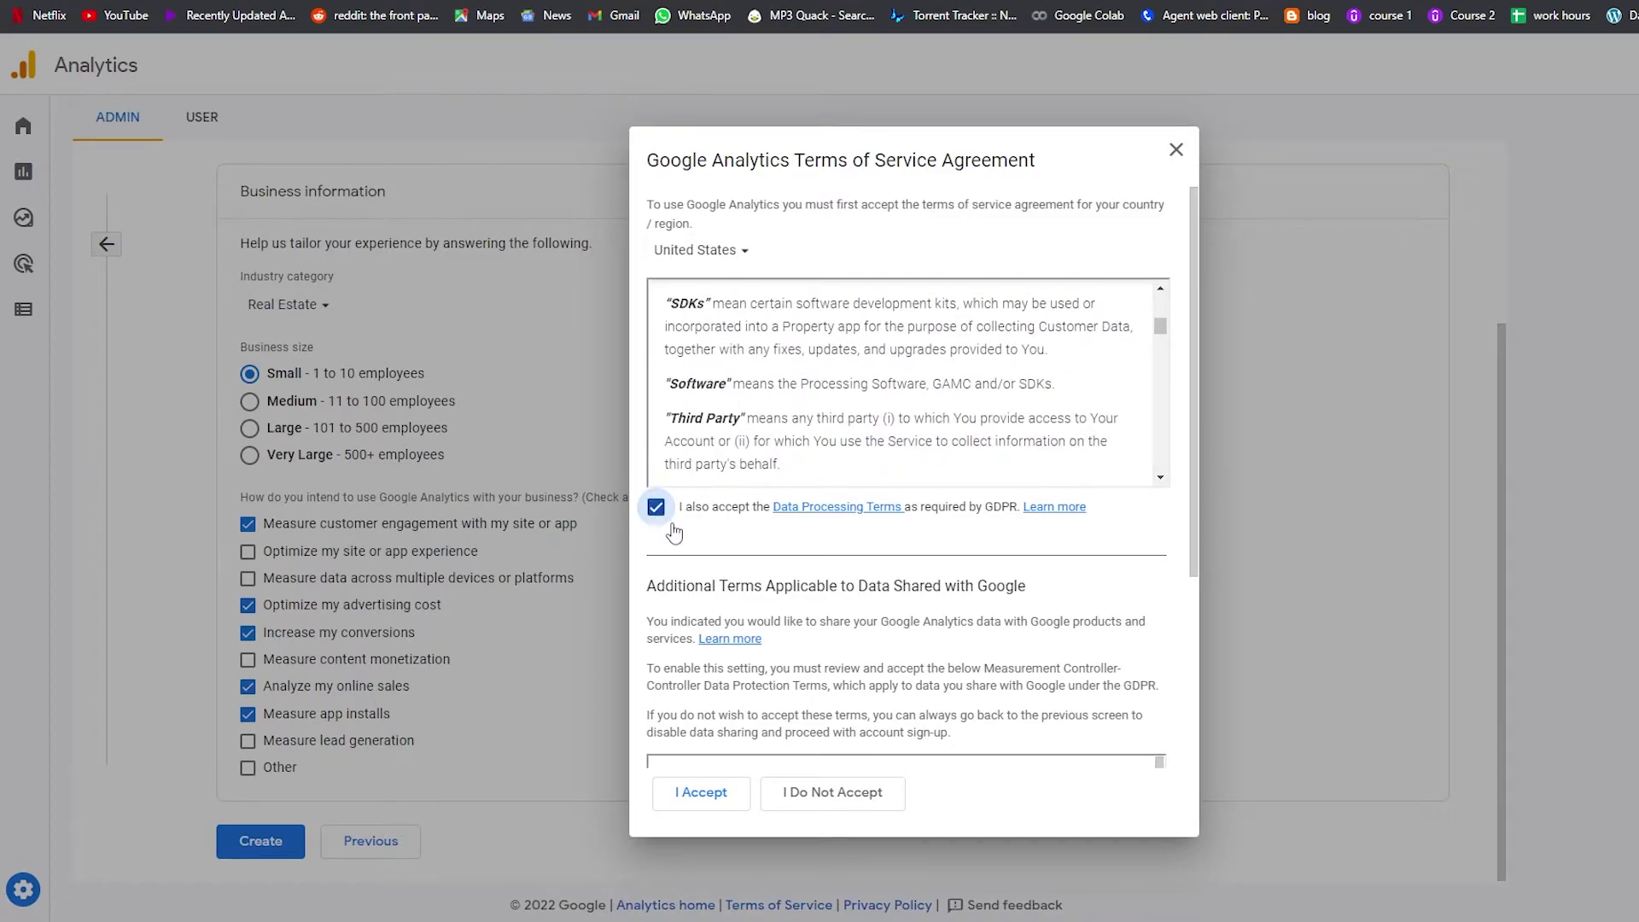
pyautogui.scroll(-3, 673, 533)
pyautogui.scroll(-3, 776, 718)
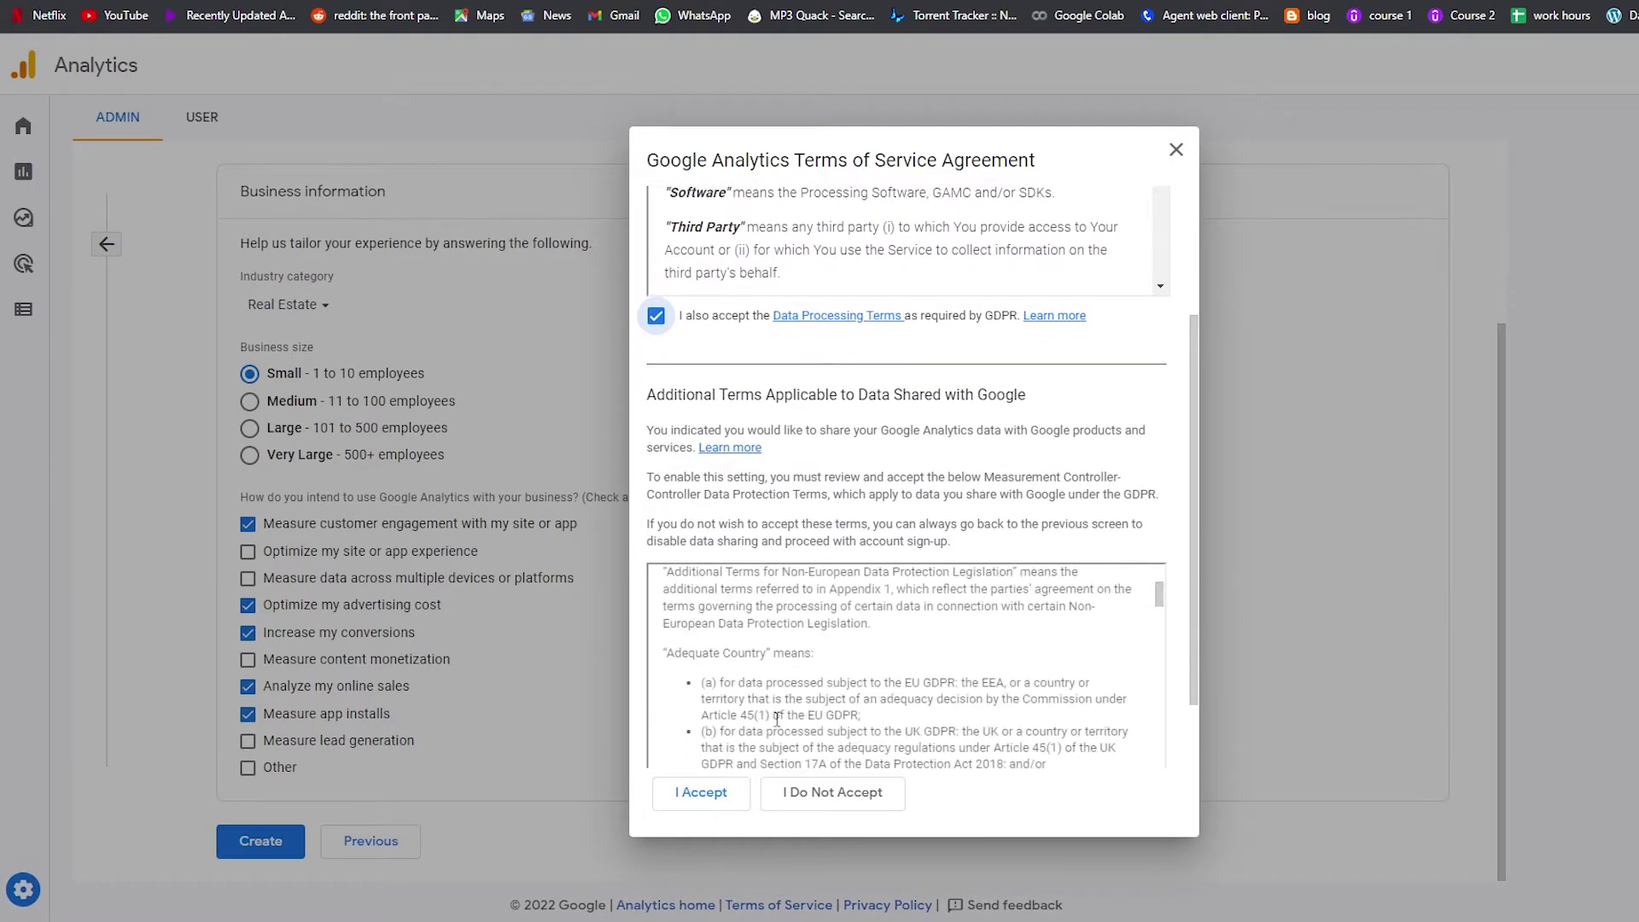
pyautogui.scroll(-2, 777, 718)
pyautogui.click(727, 806)
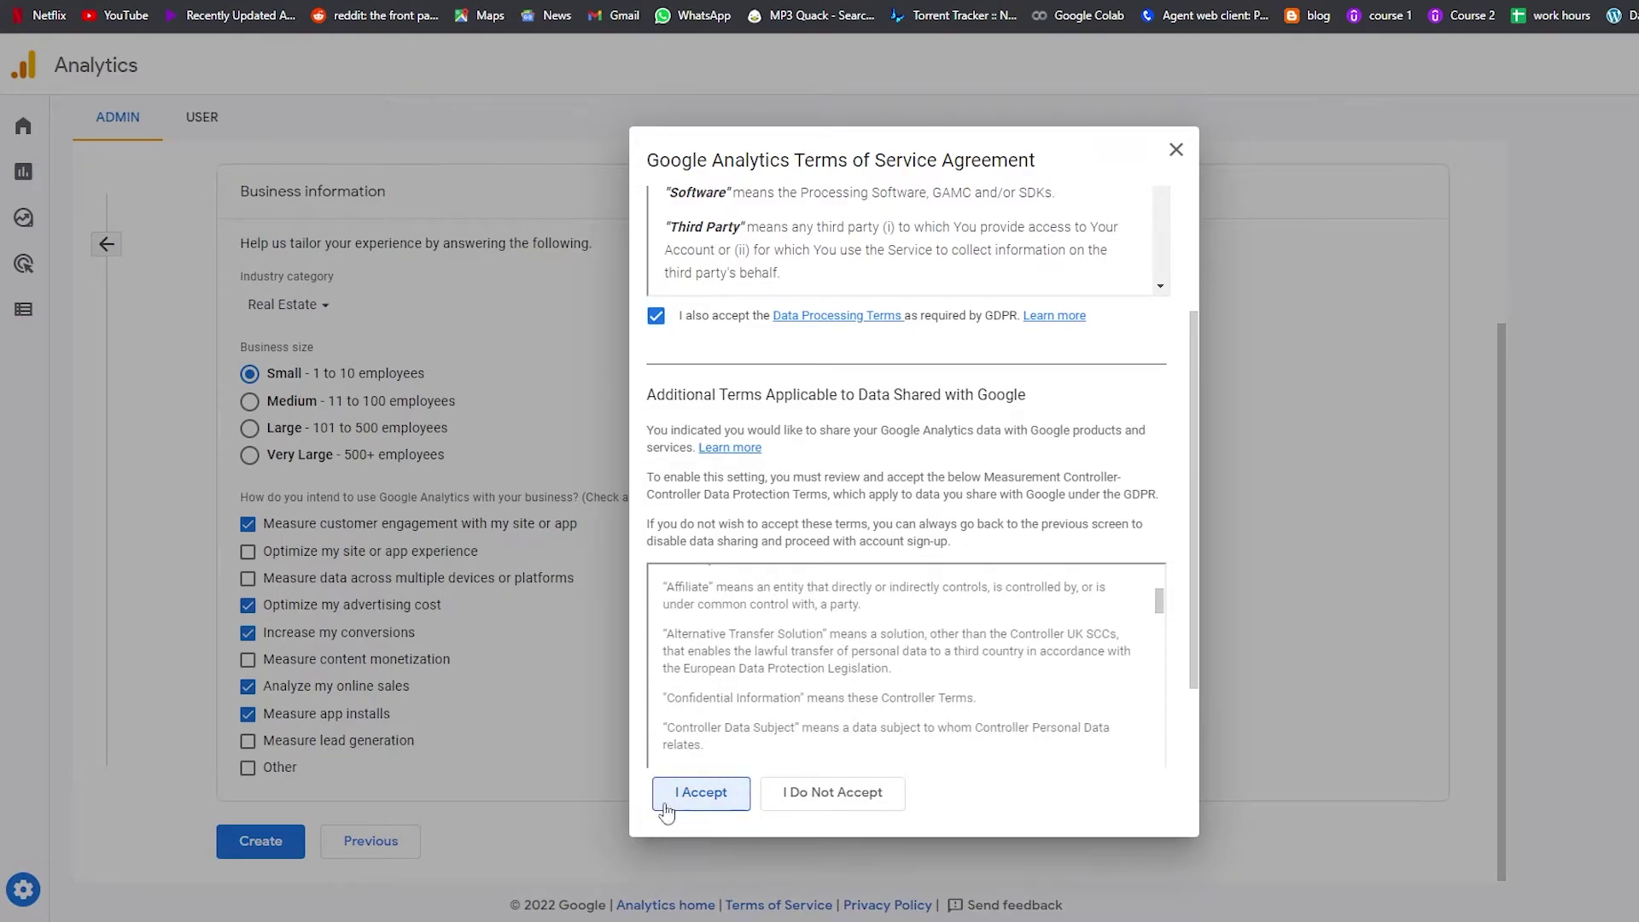
pyautogui.scroll(-5, 745, 755)
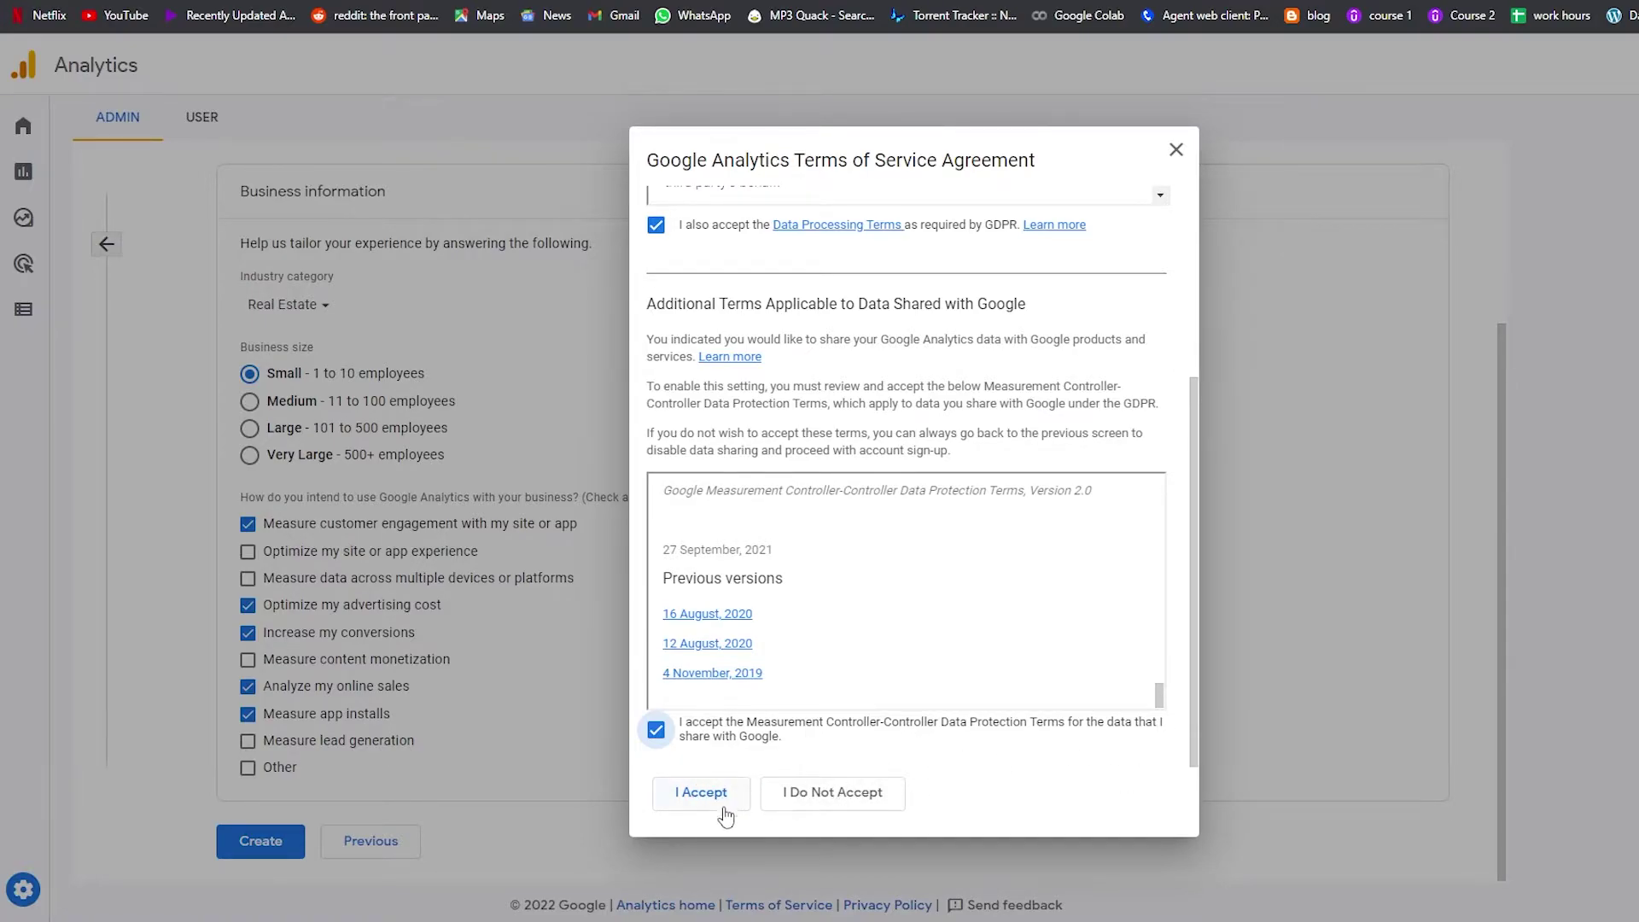
pyautogui.click(702, 793)
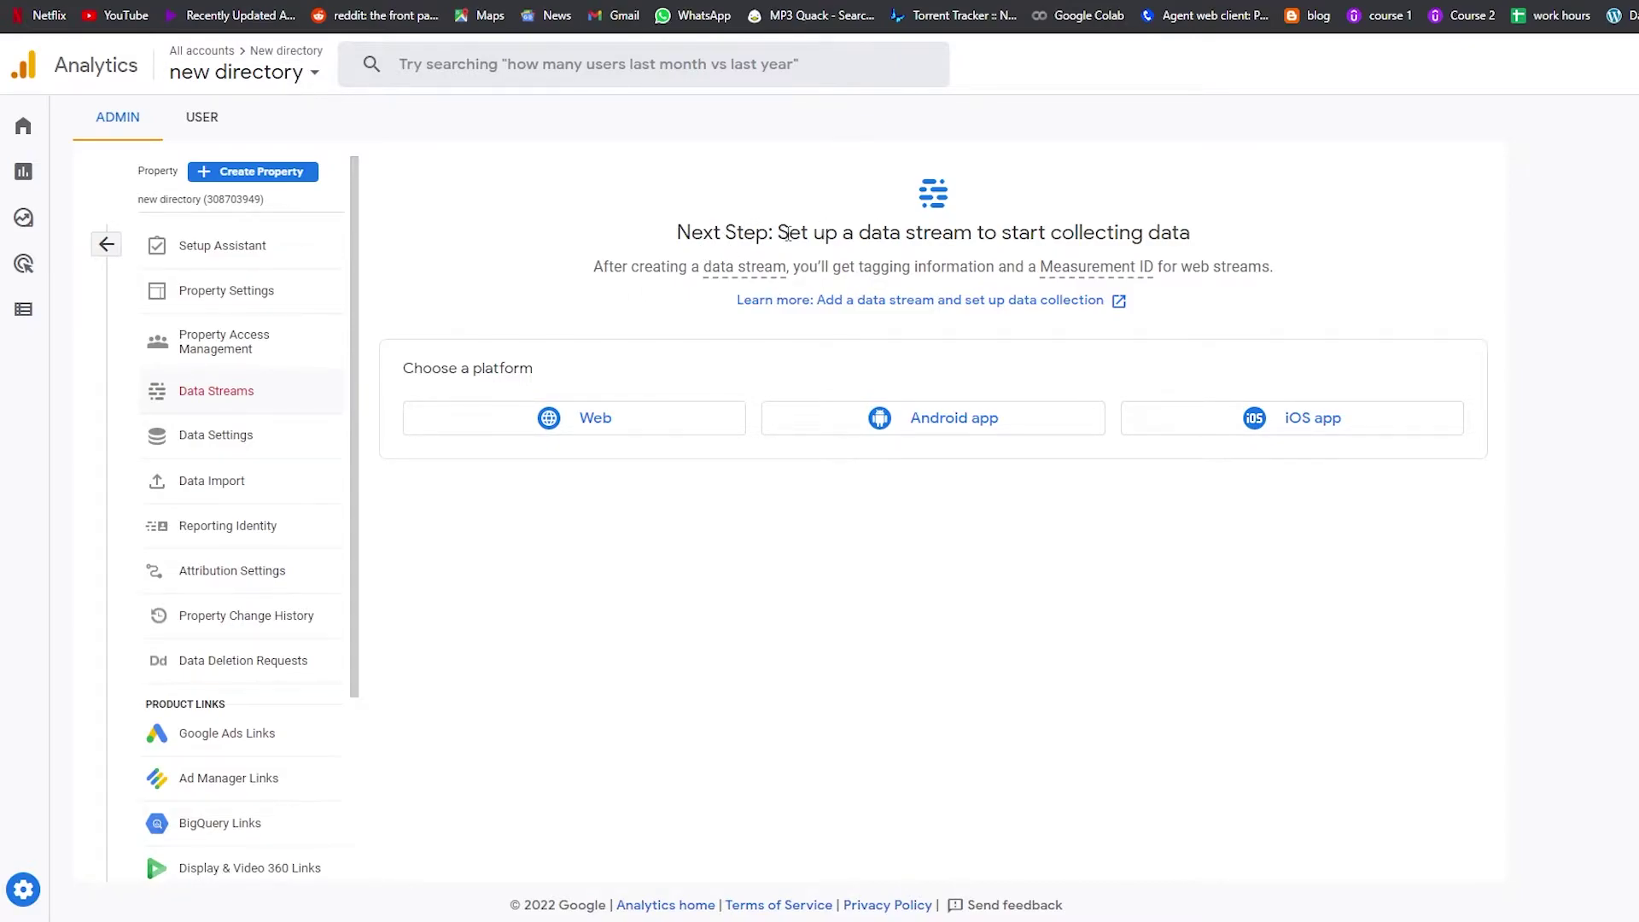
# Step: Create a Web stream named 'my website' for the pasted site URL
pyautogui.moveTo(787, 234); pyautogui.dragTo(1204, 234)
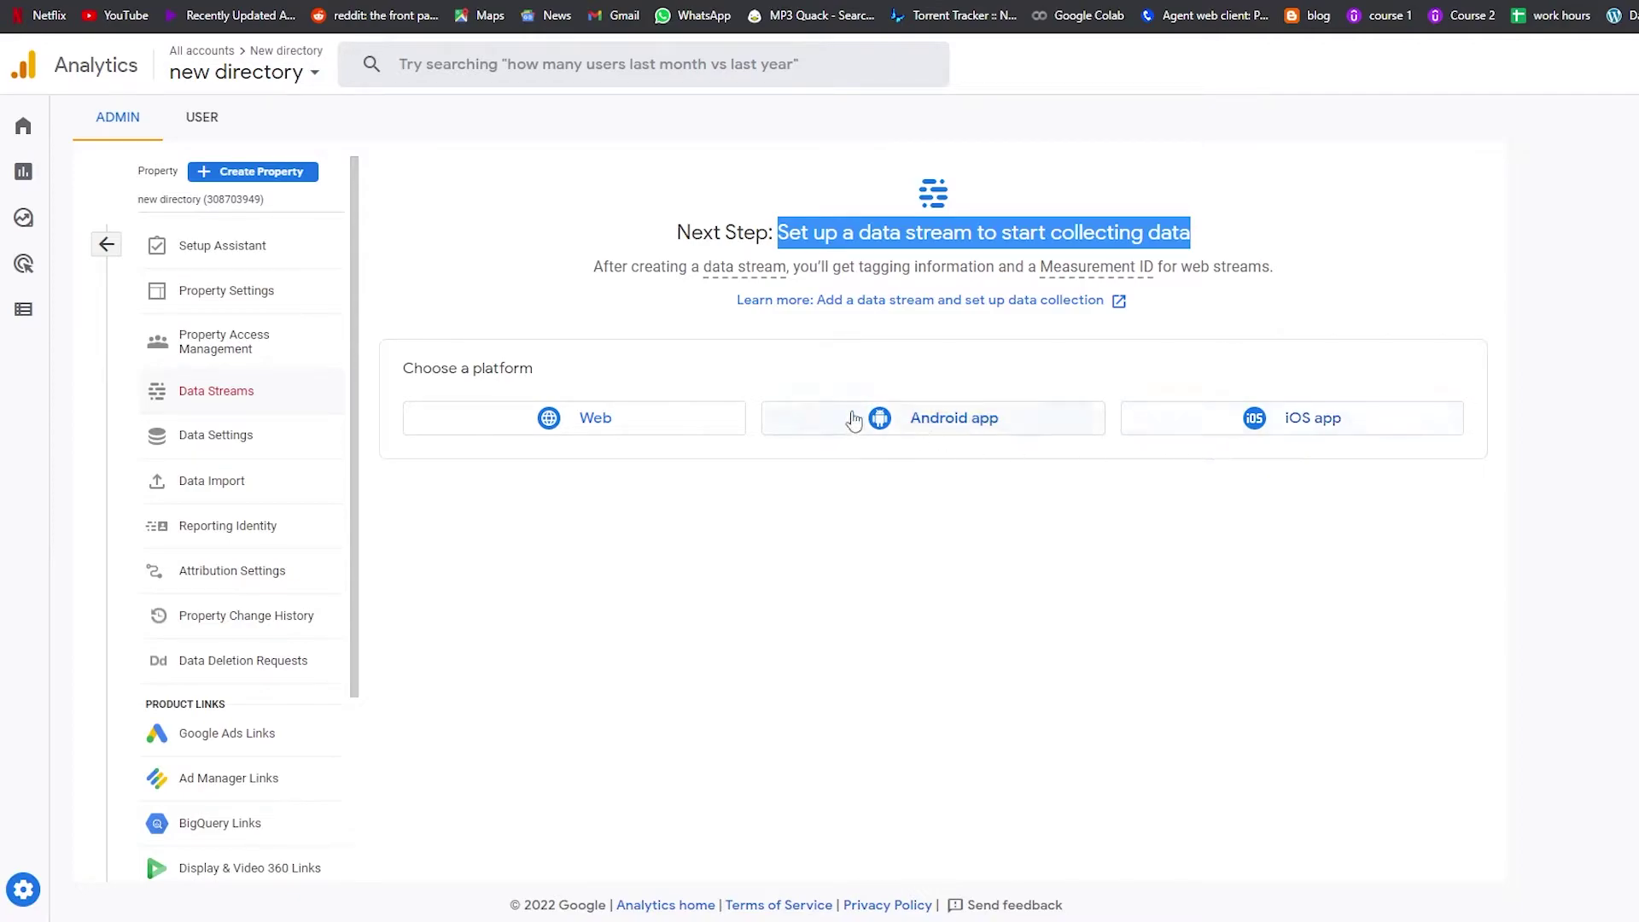
pyautogui.click(669, 432)
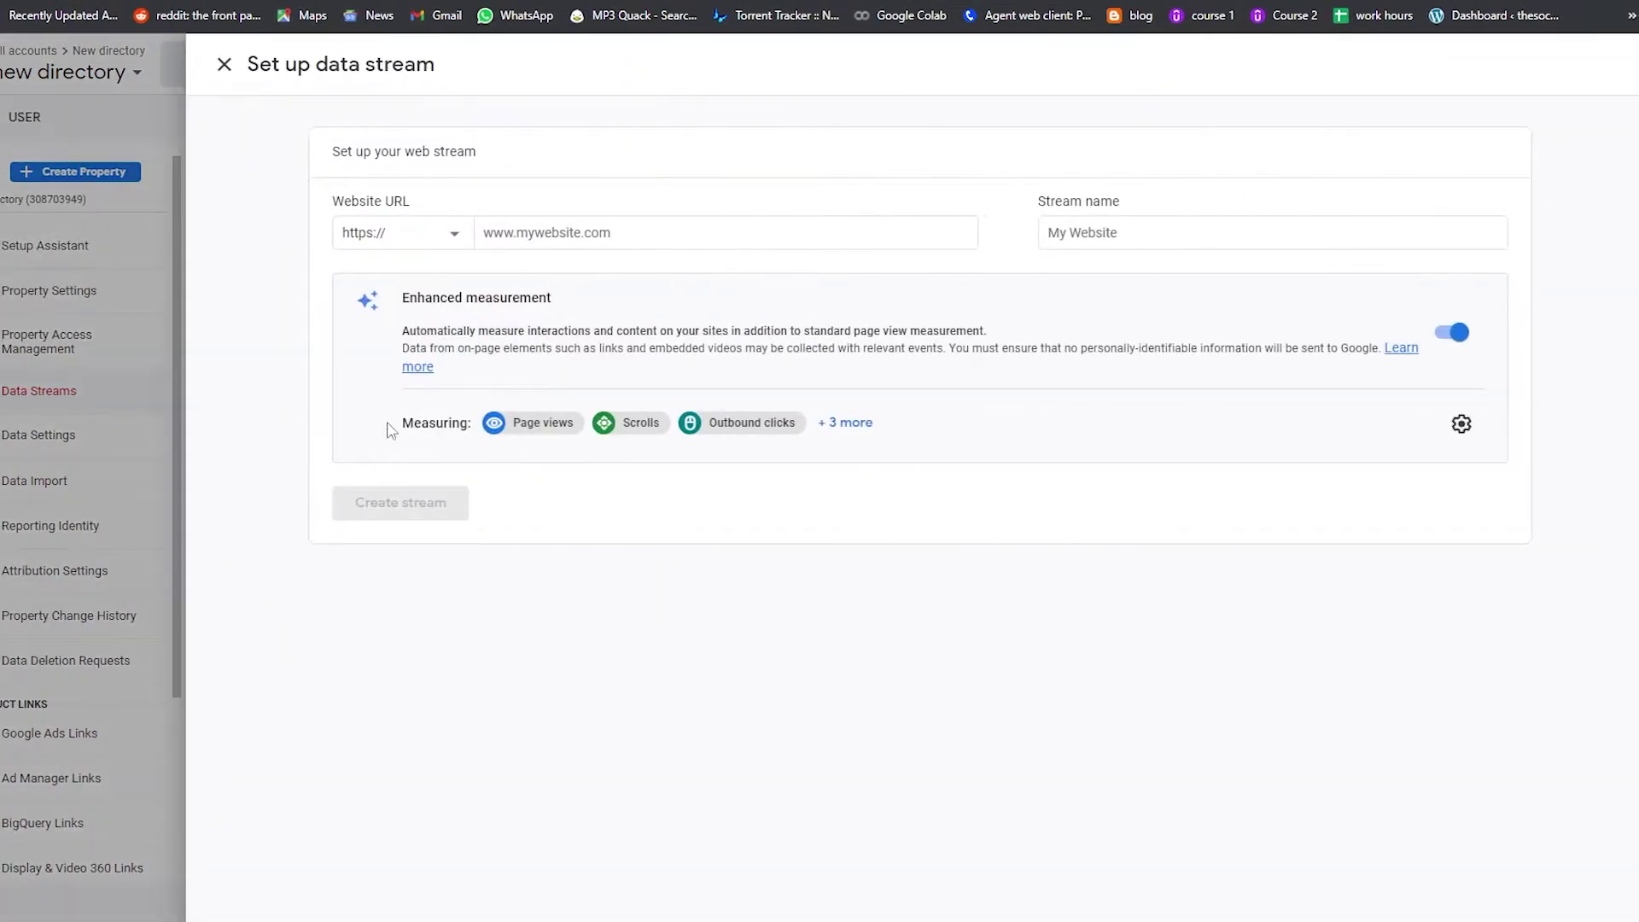
pyautogui.click(616, 233)
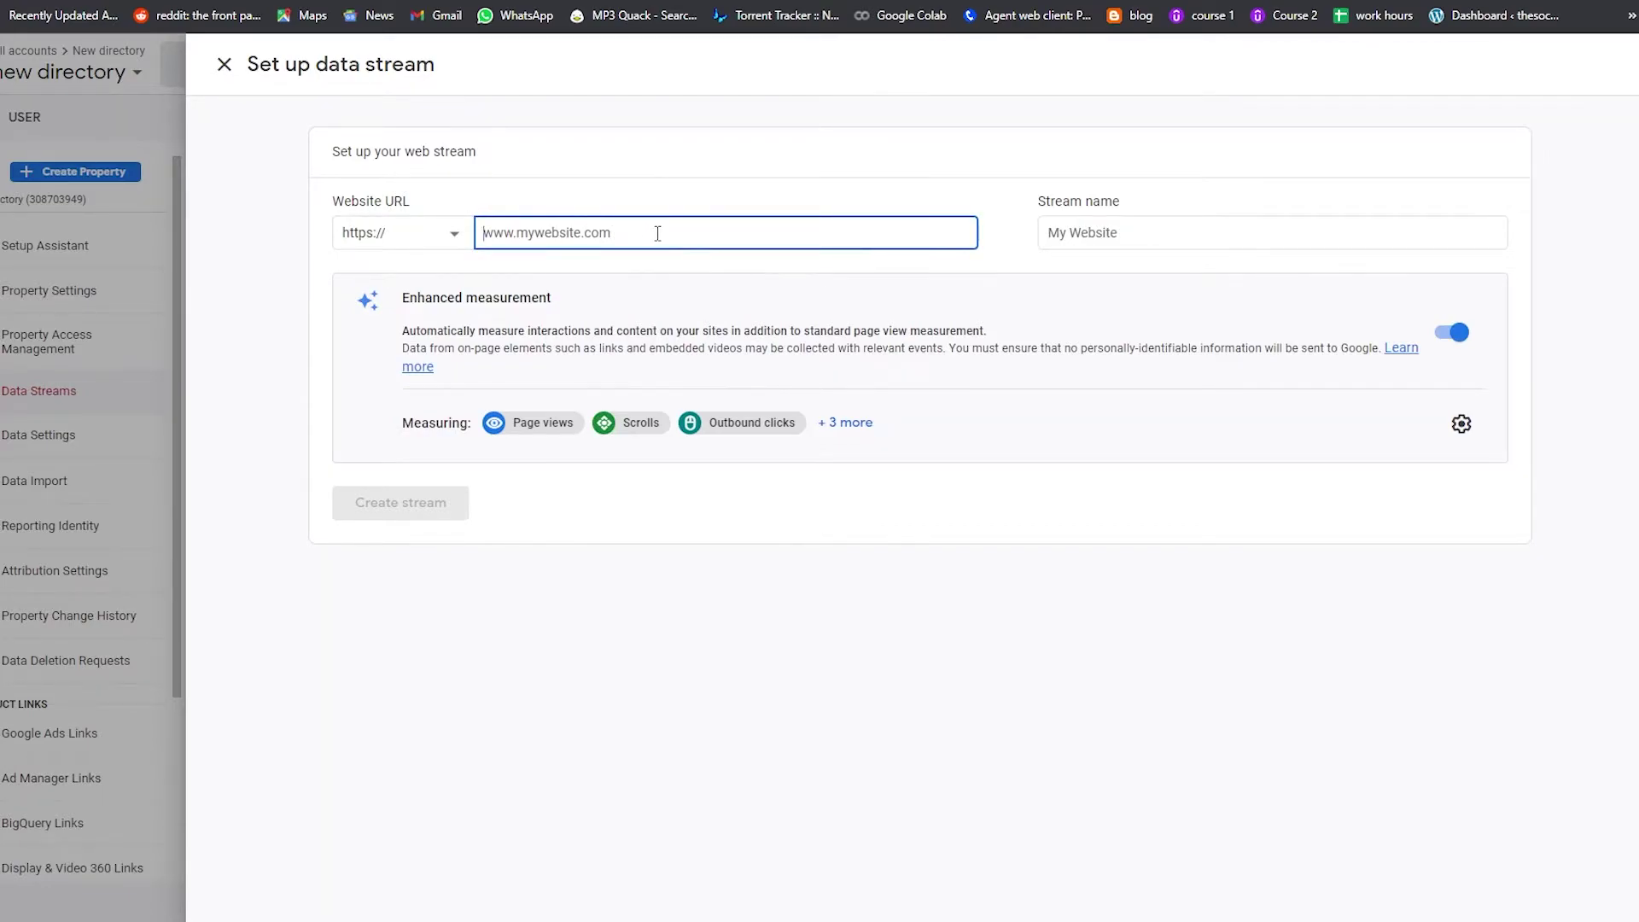
pyautogui.write('www.osamahussainhashmi.com')
pyautogui.click(1111, 233)
pyautogui.write('my website')
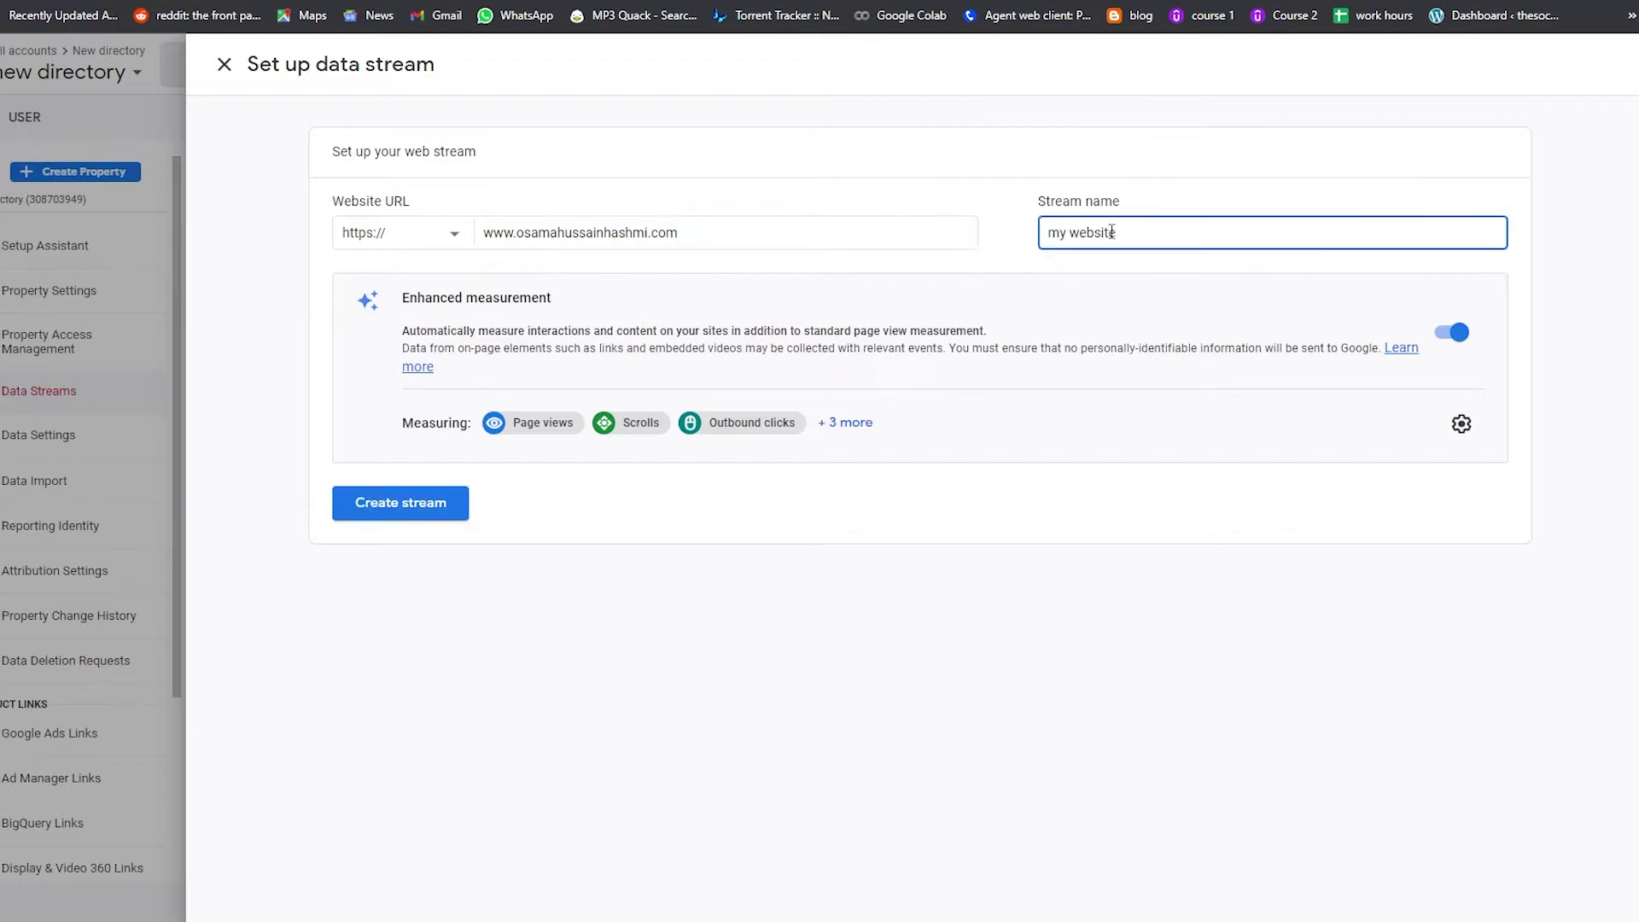
pyautogui.click(446, 504)
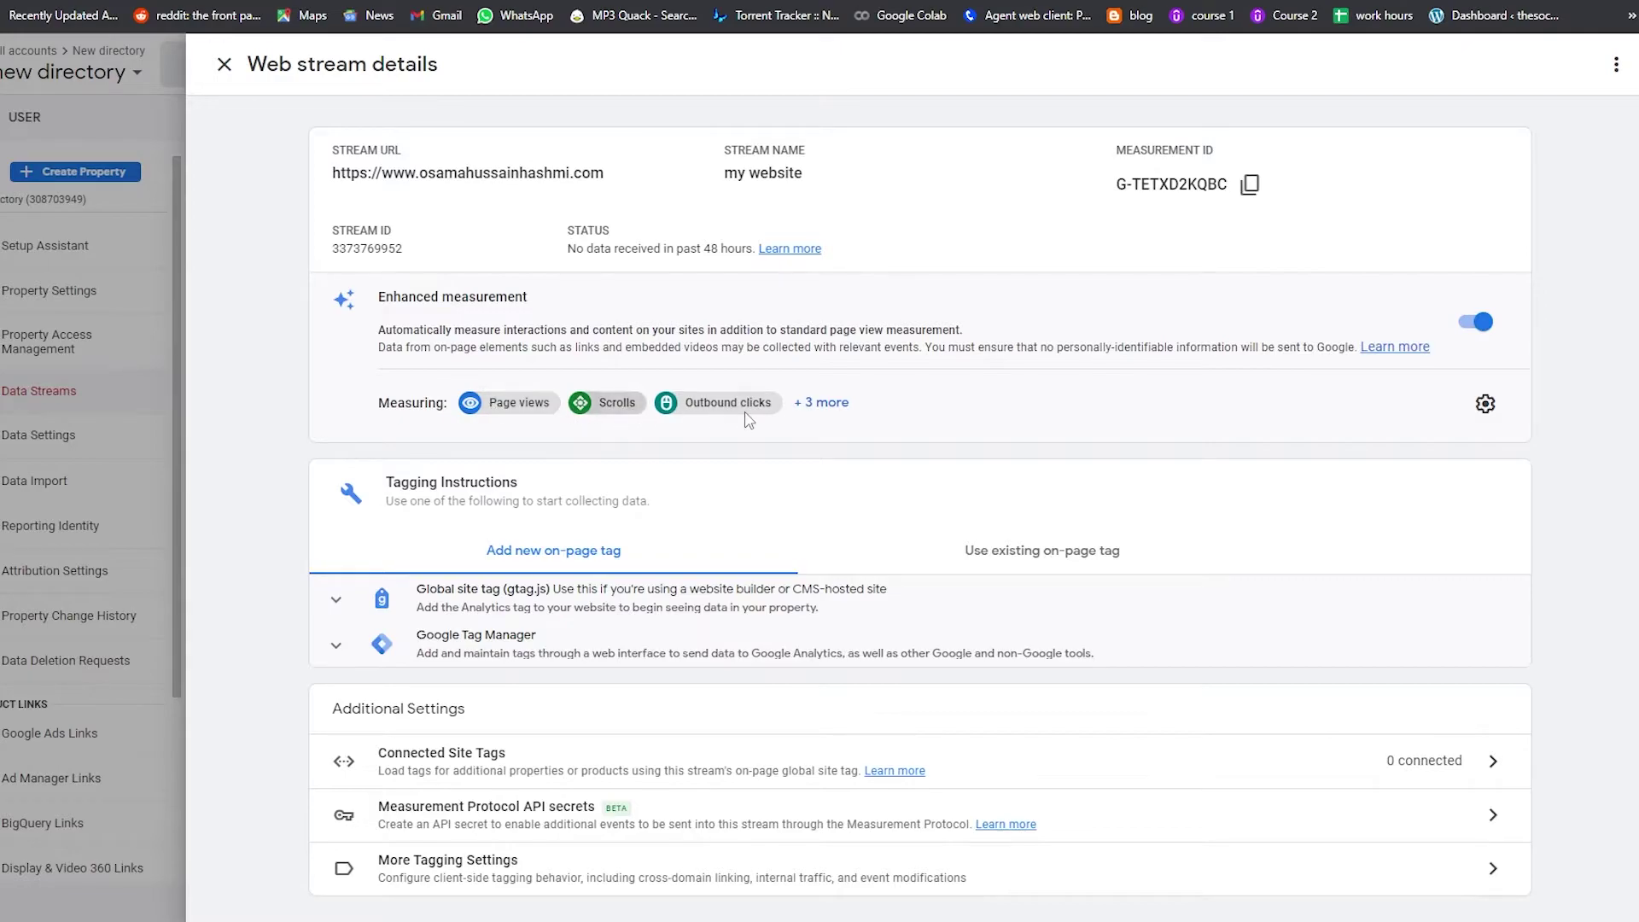
# Step: Expand the Global site tag (gtag.js) instructions and copy the code snippet
pyautogui.click(821, 403)
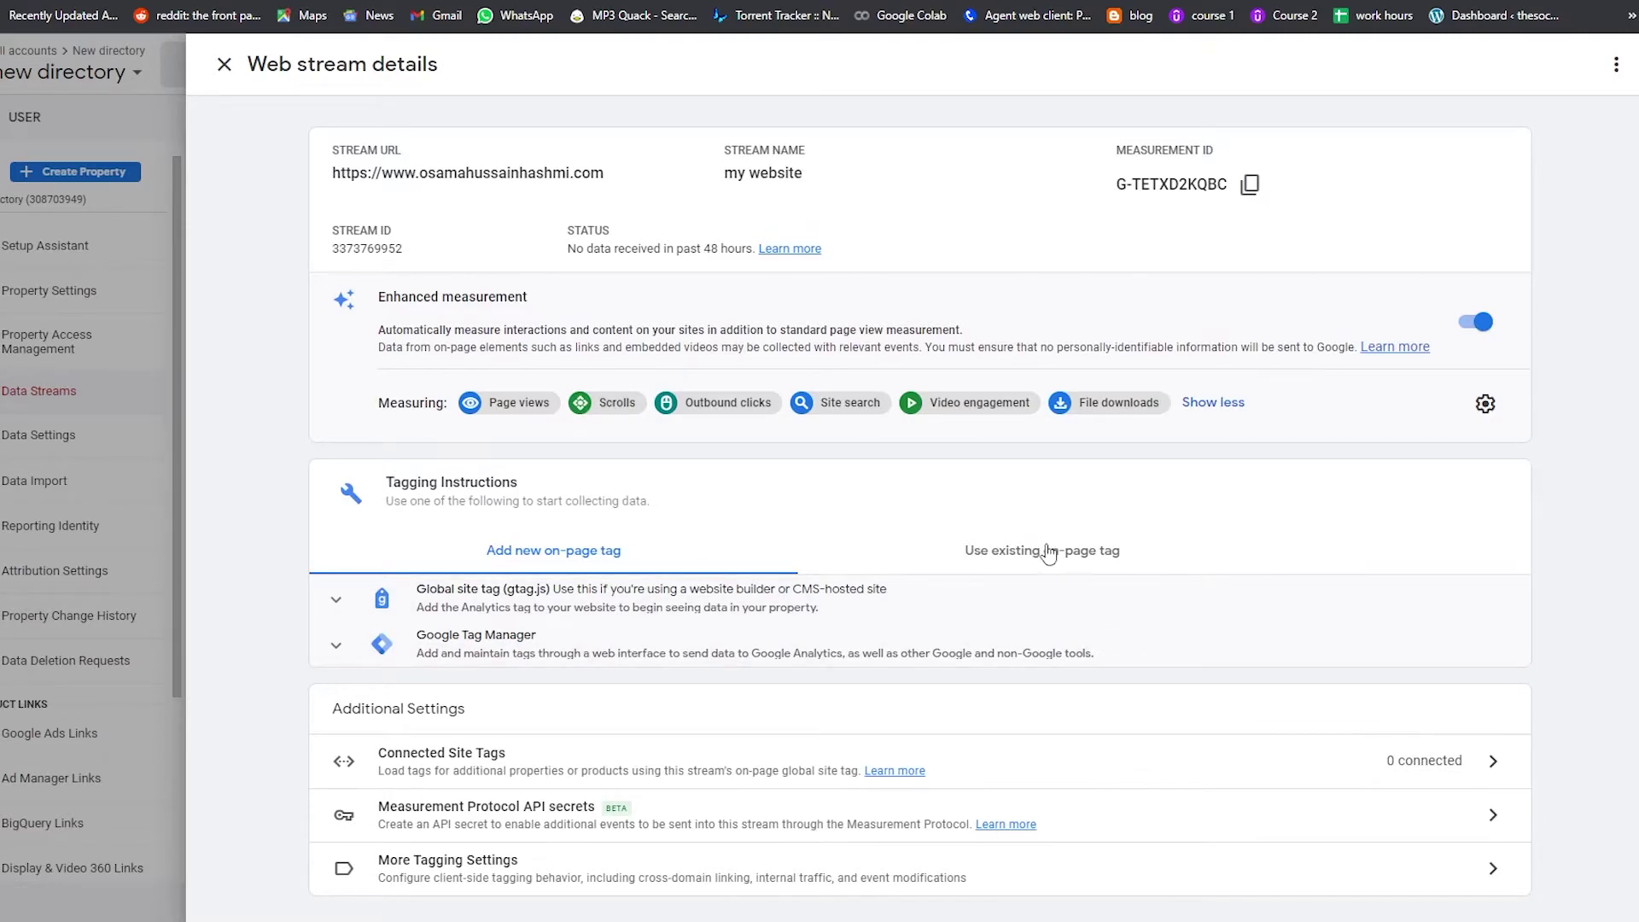
pyautogui.click(478, 599)
pyautogui.scroll(-2, 408, 614)
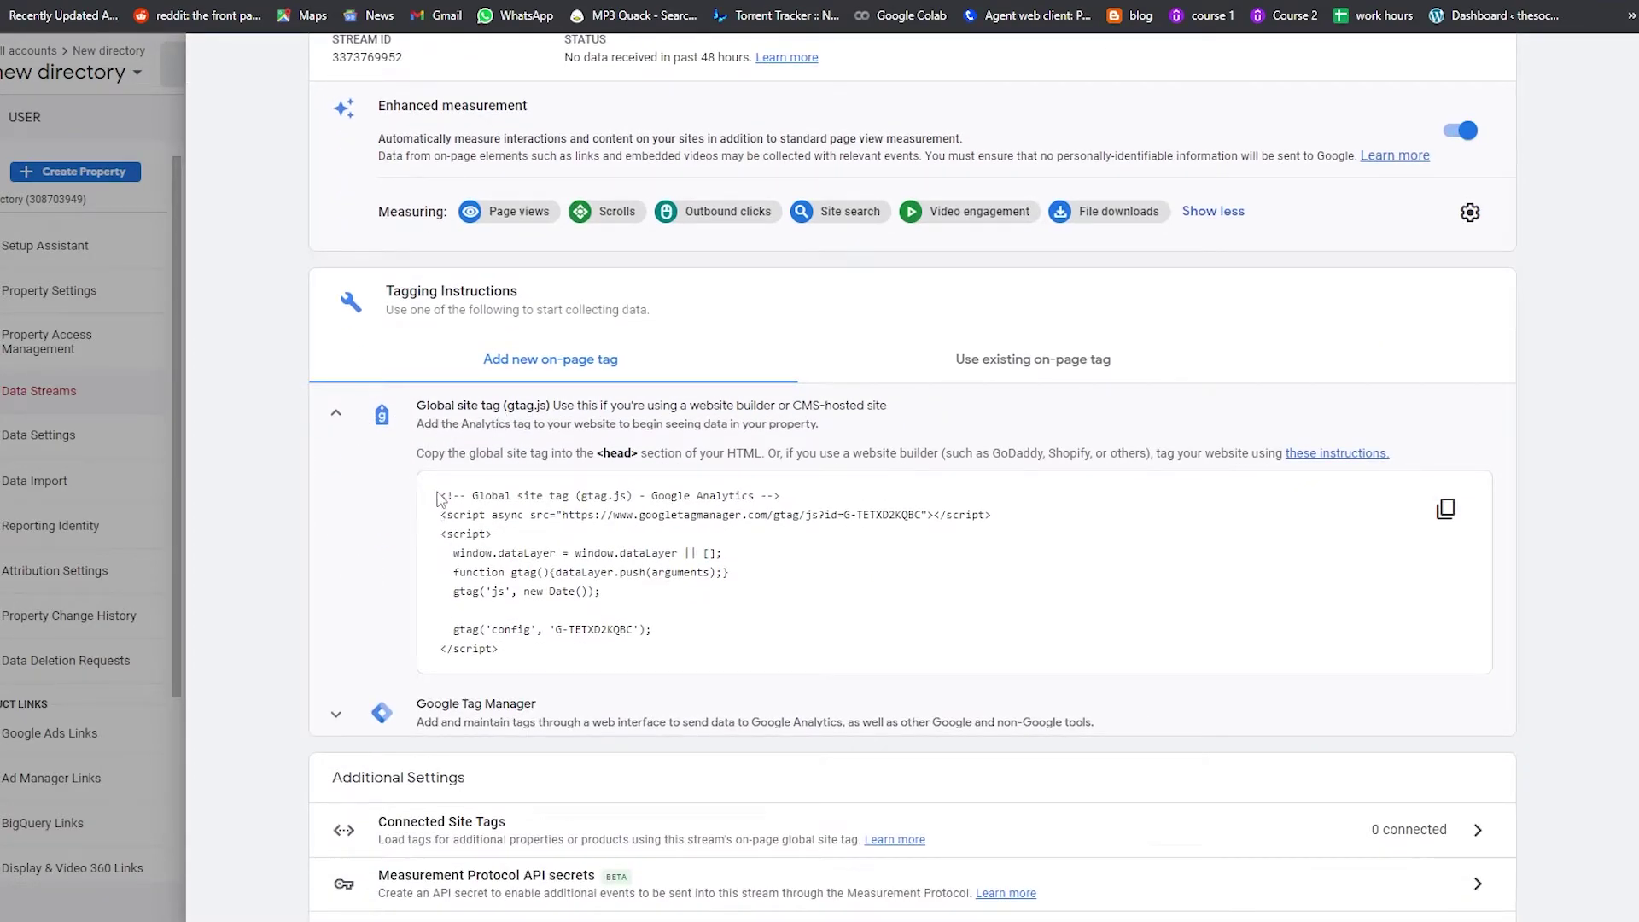
pyautogui.moveTo(437, 499); pyautogui.dragTo(614, 650)
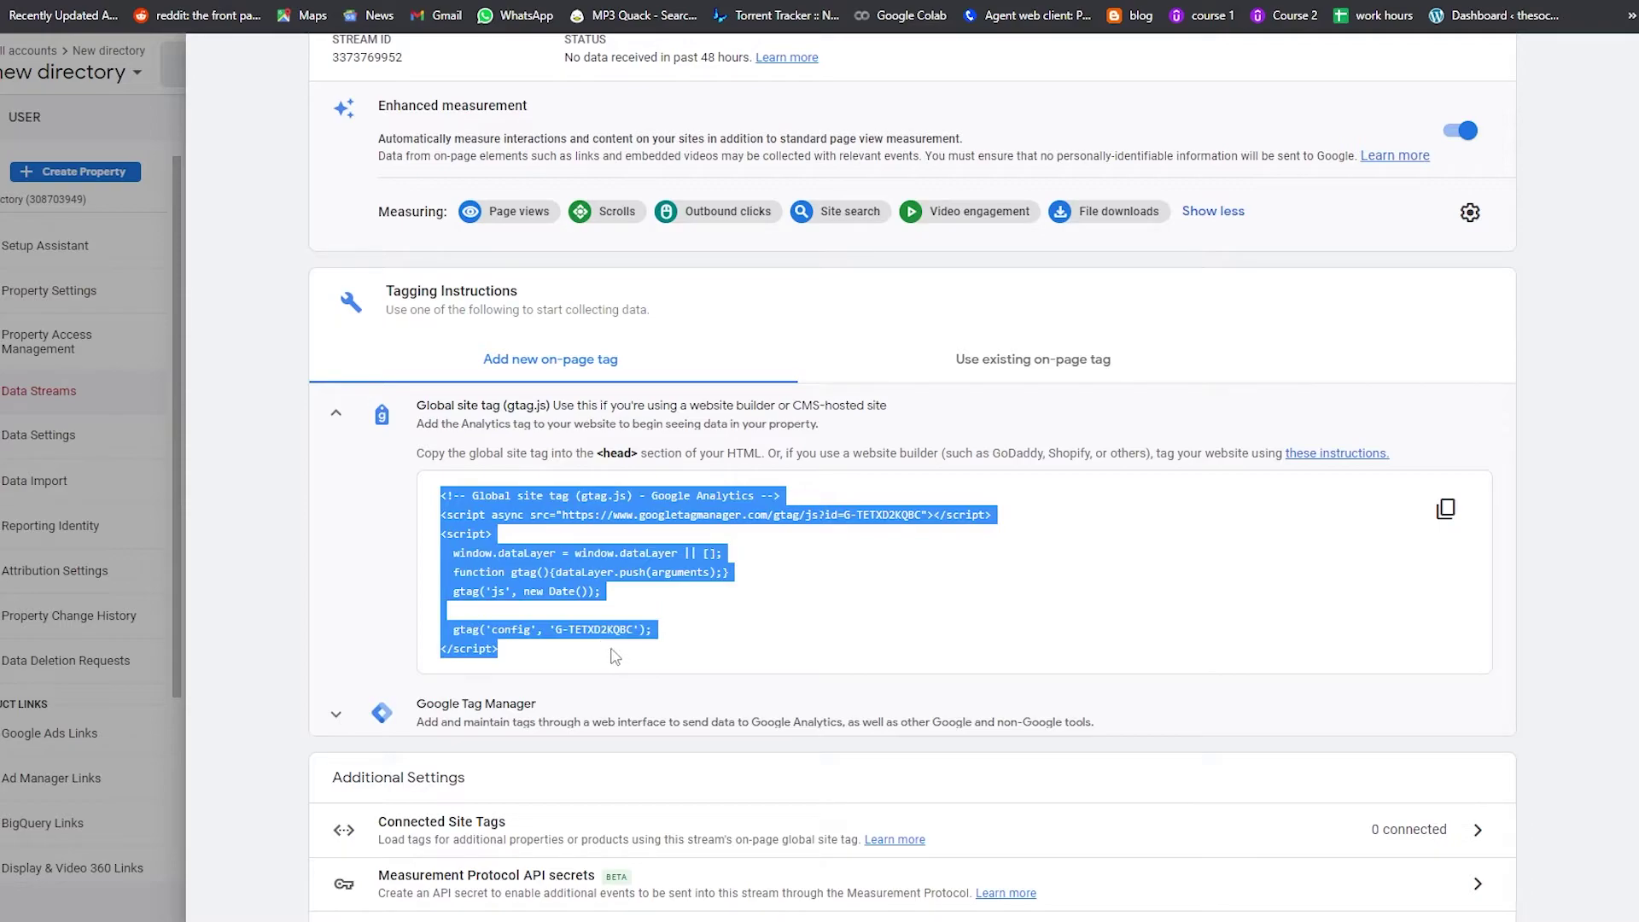
pyautogui.rightClick(570, 590)
pyautogui.click(604, 602)
pyautogui.click(739, 614)
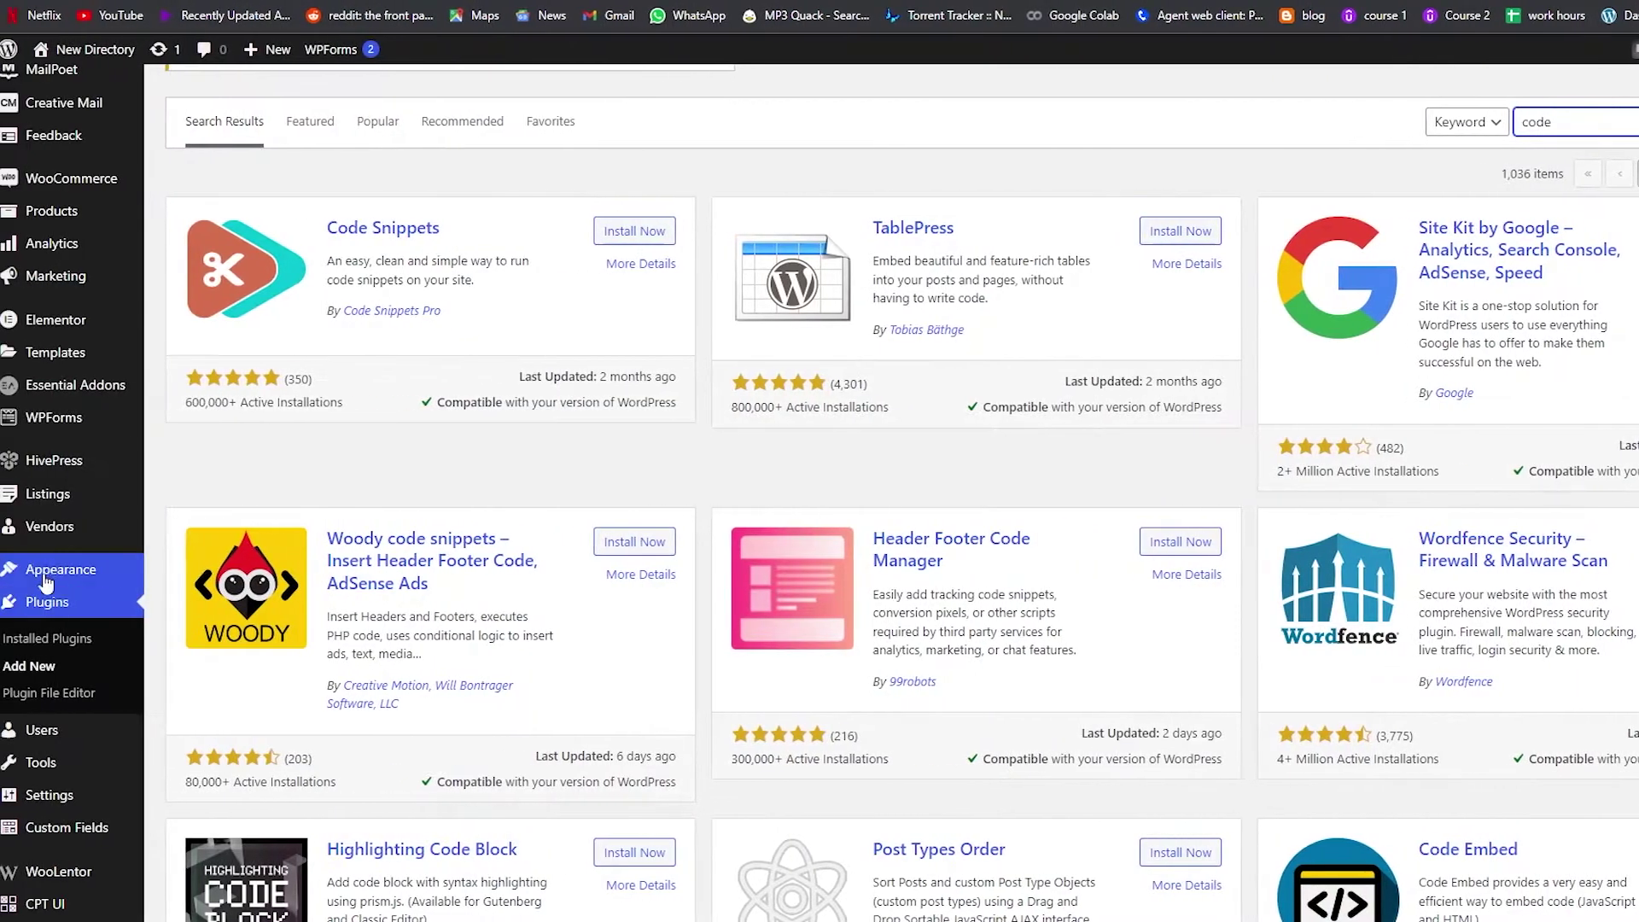
# Step: Return to the WordPress dashboard home and bring up the Appearance submenu
pyautogui.scroll(4, 101, 604)
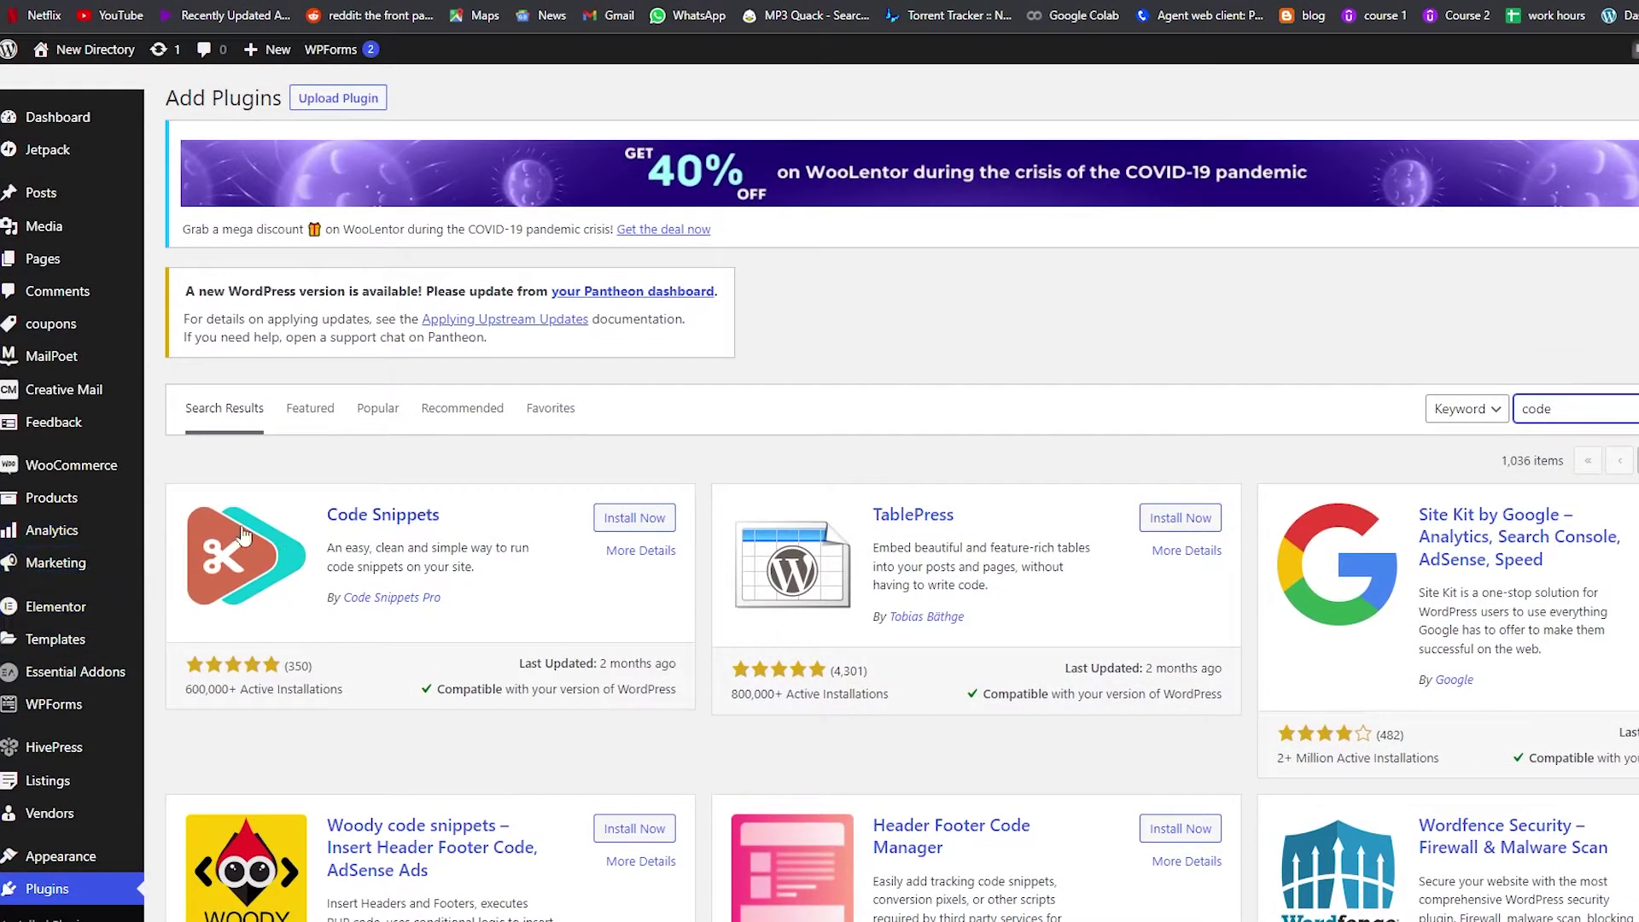
pyautogui.scroll(-2, 256, 512)
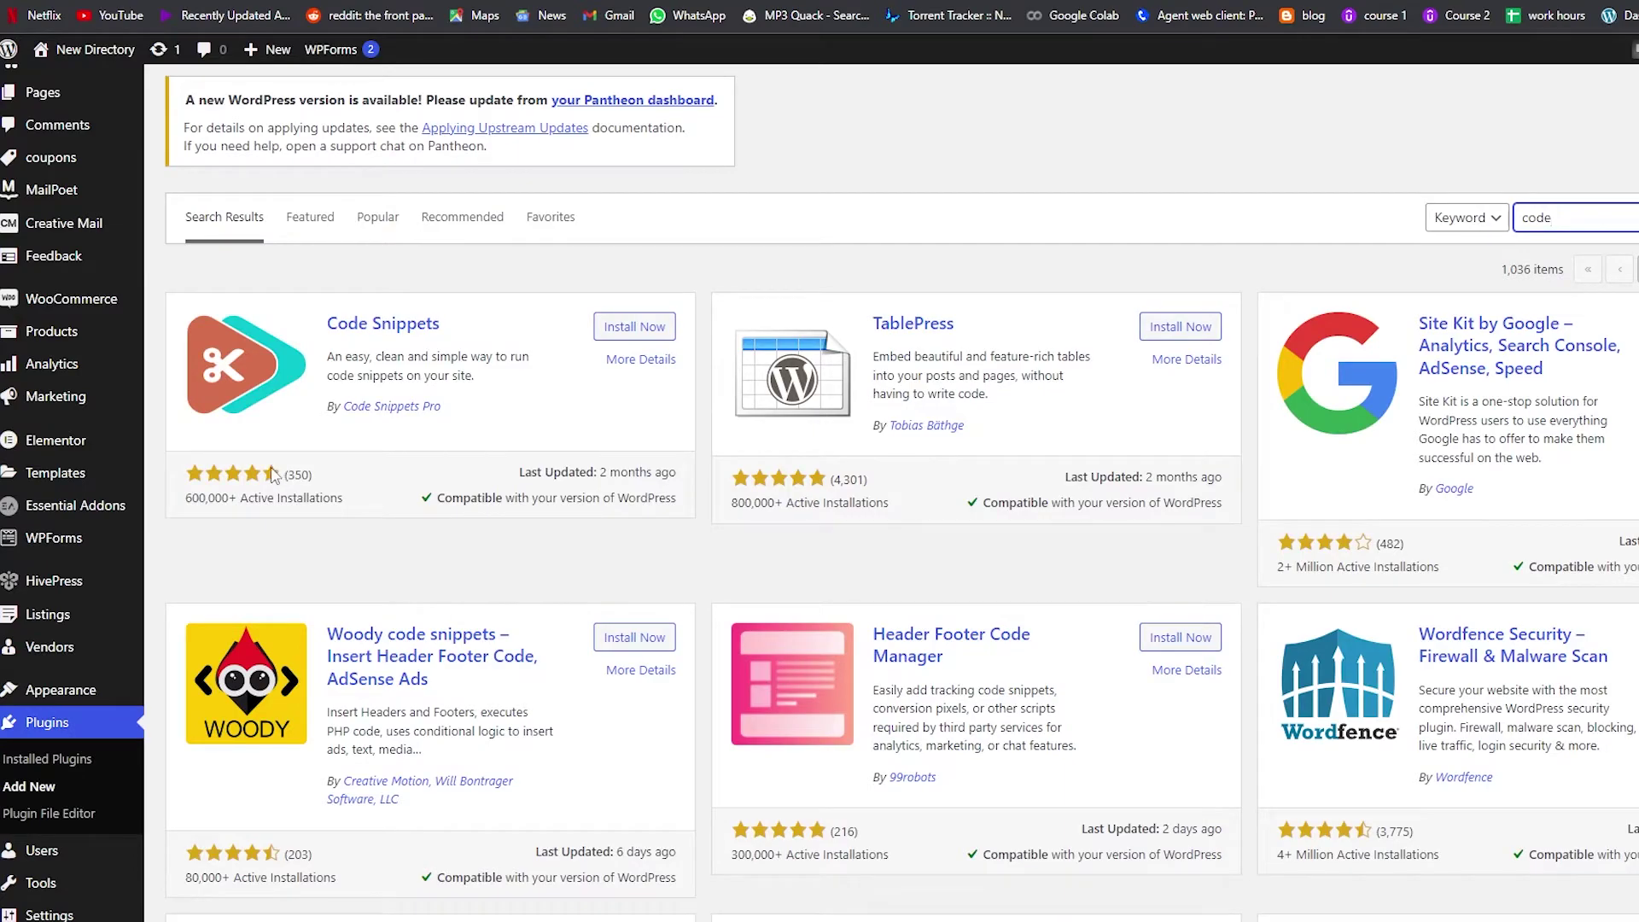
pyautogui.scroll(2, 34, 333)
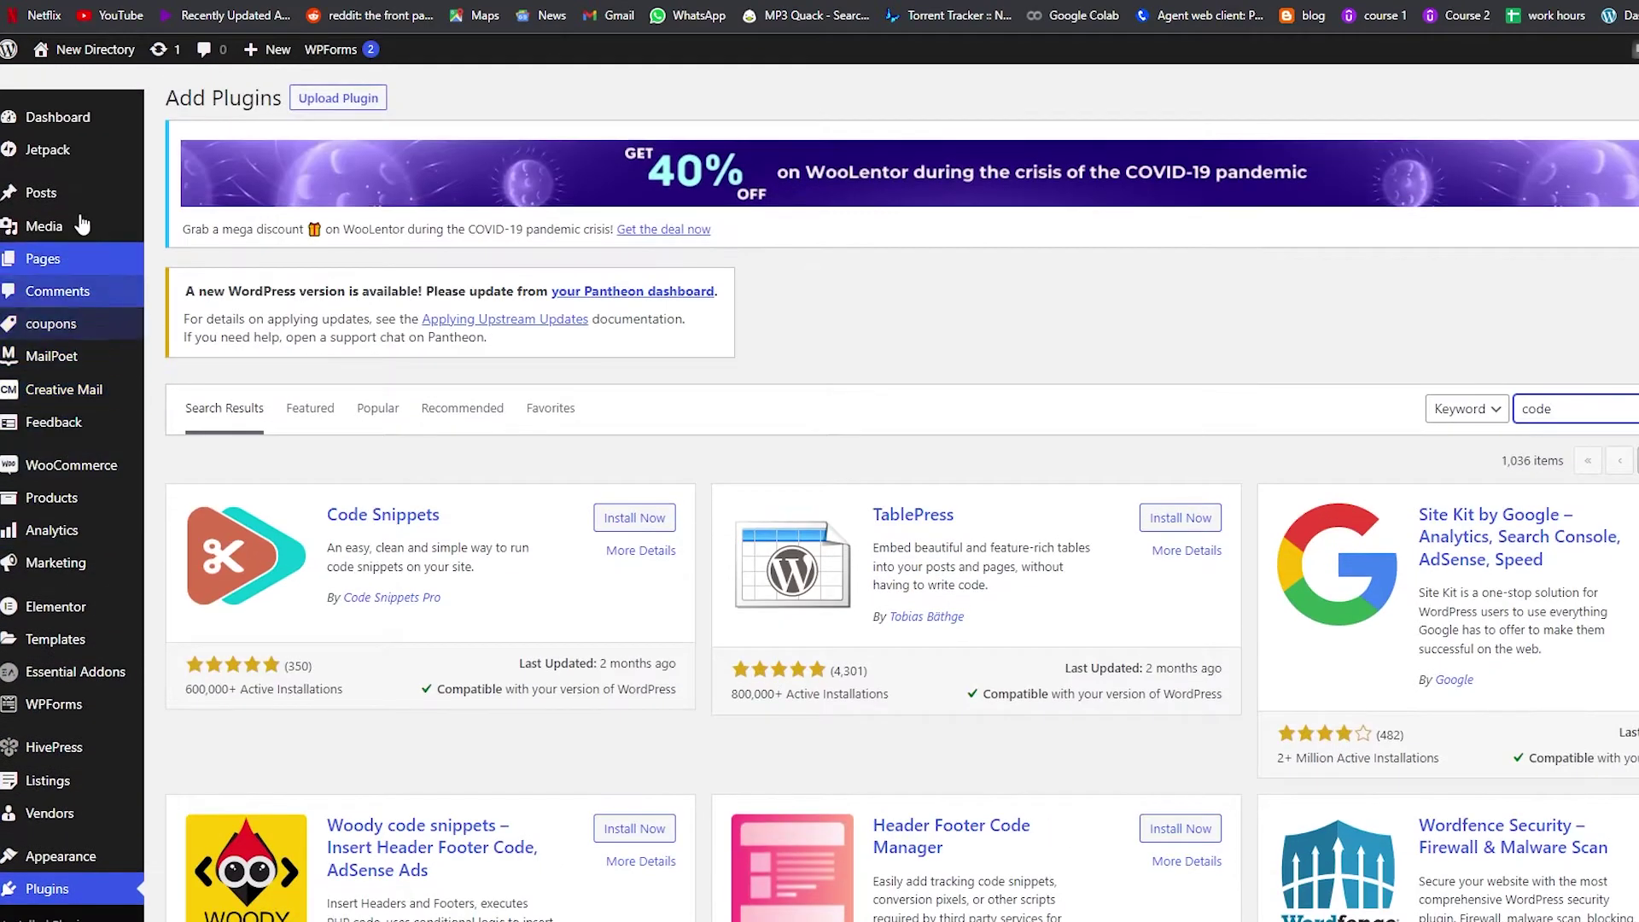
pyautogui.click(61, 128)
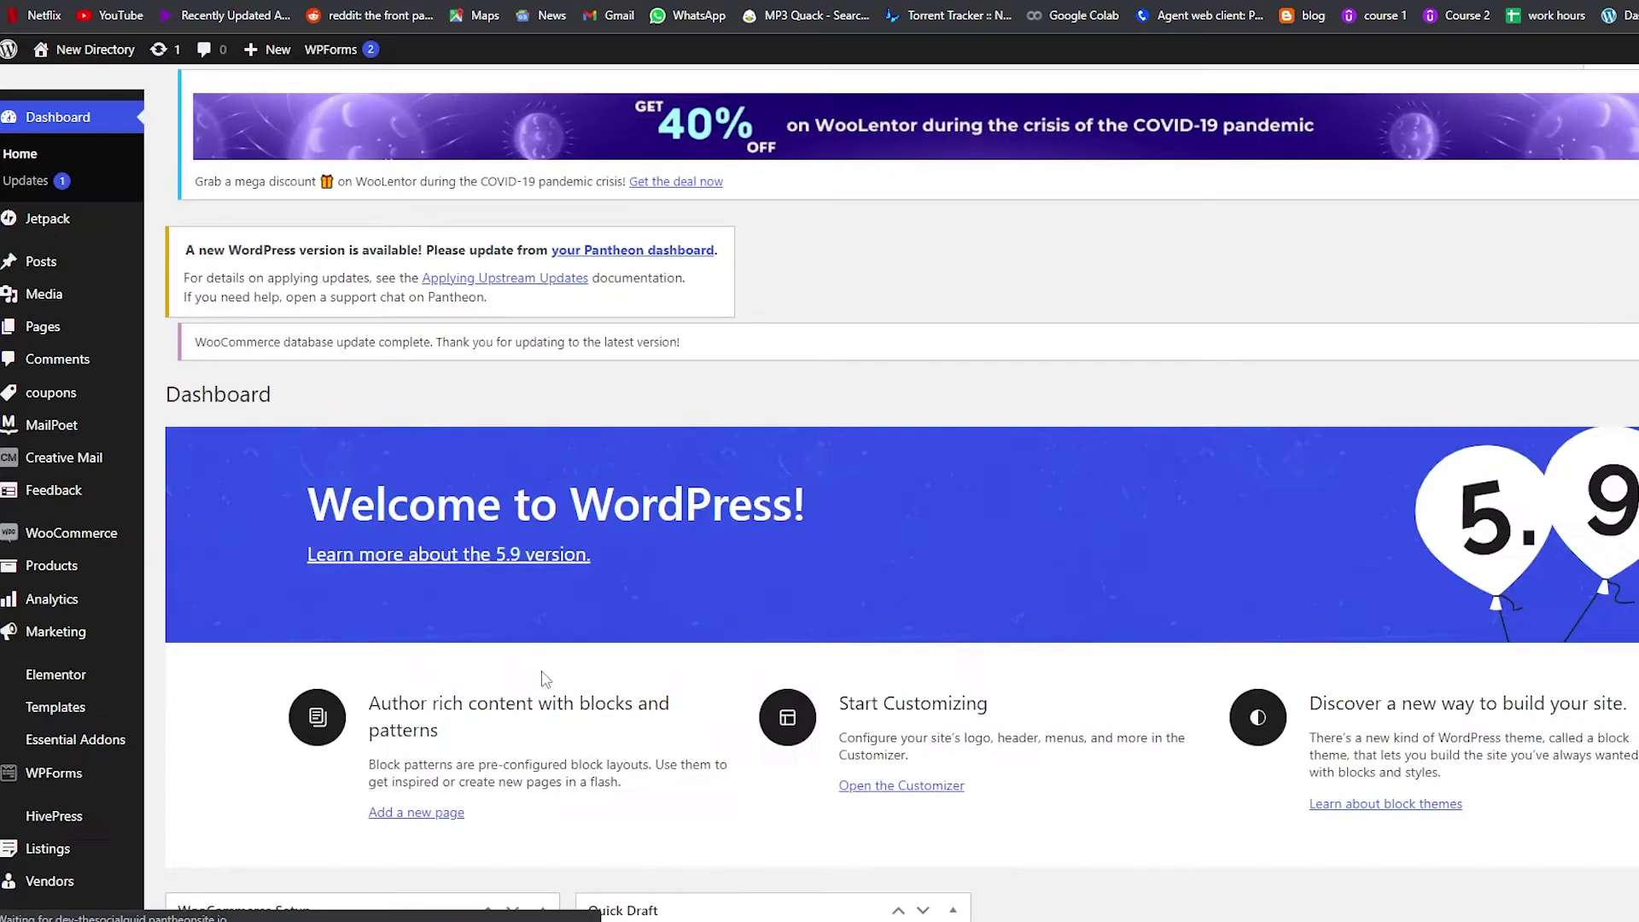
pyautogui.scroll(-5, 342, 674)
pyautogui.scroll(4, 246, 666)
pyautogui.scroll(-2, 246, 651)
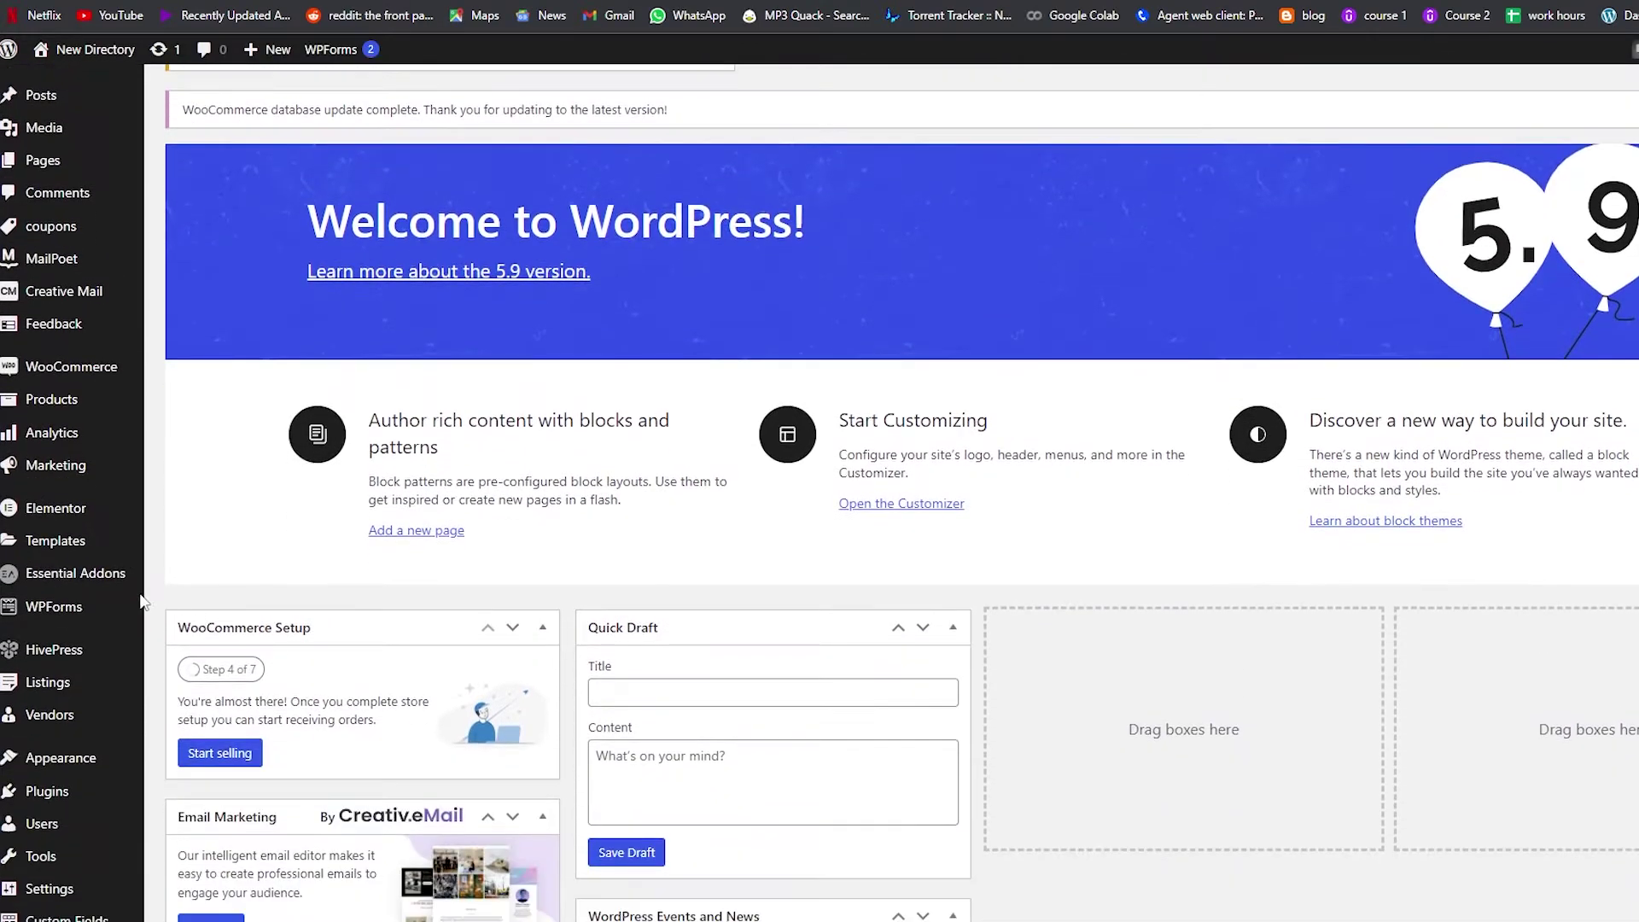
pyautogui.moveTo(80, 549)
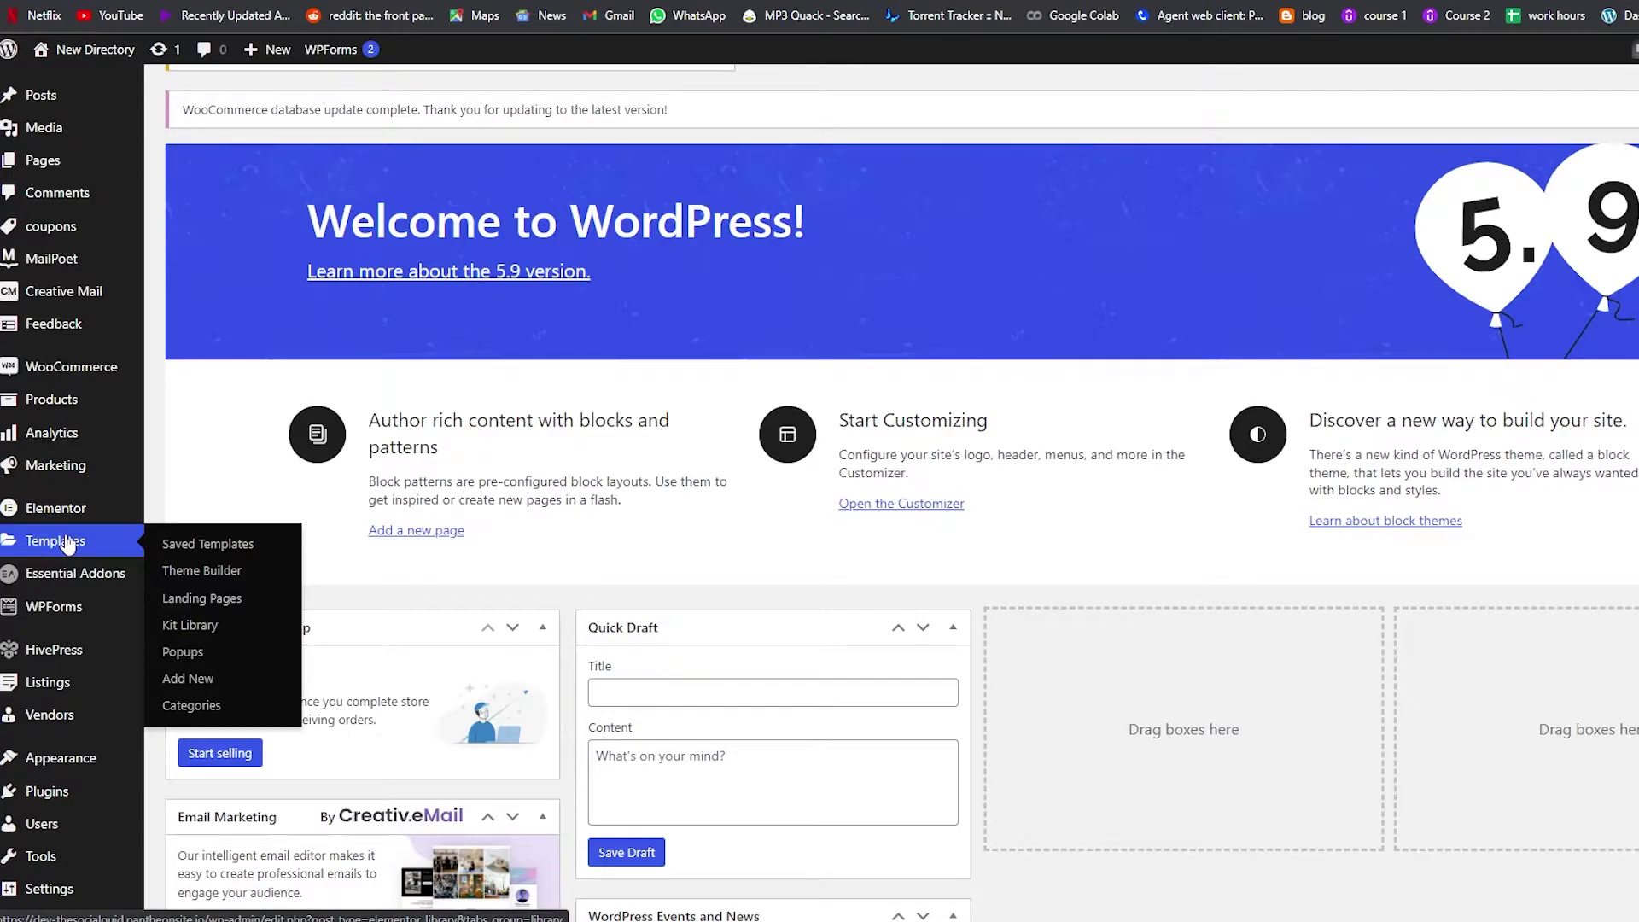
pyautogui.moveTo(77, 757)
pyautogui.scroll(-1, 77, 757)
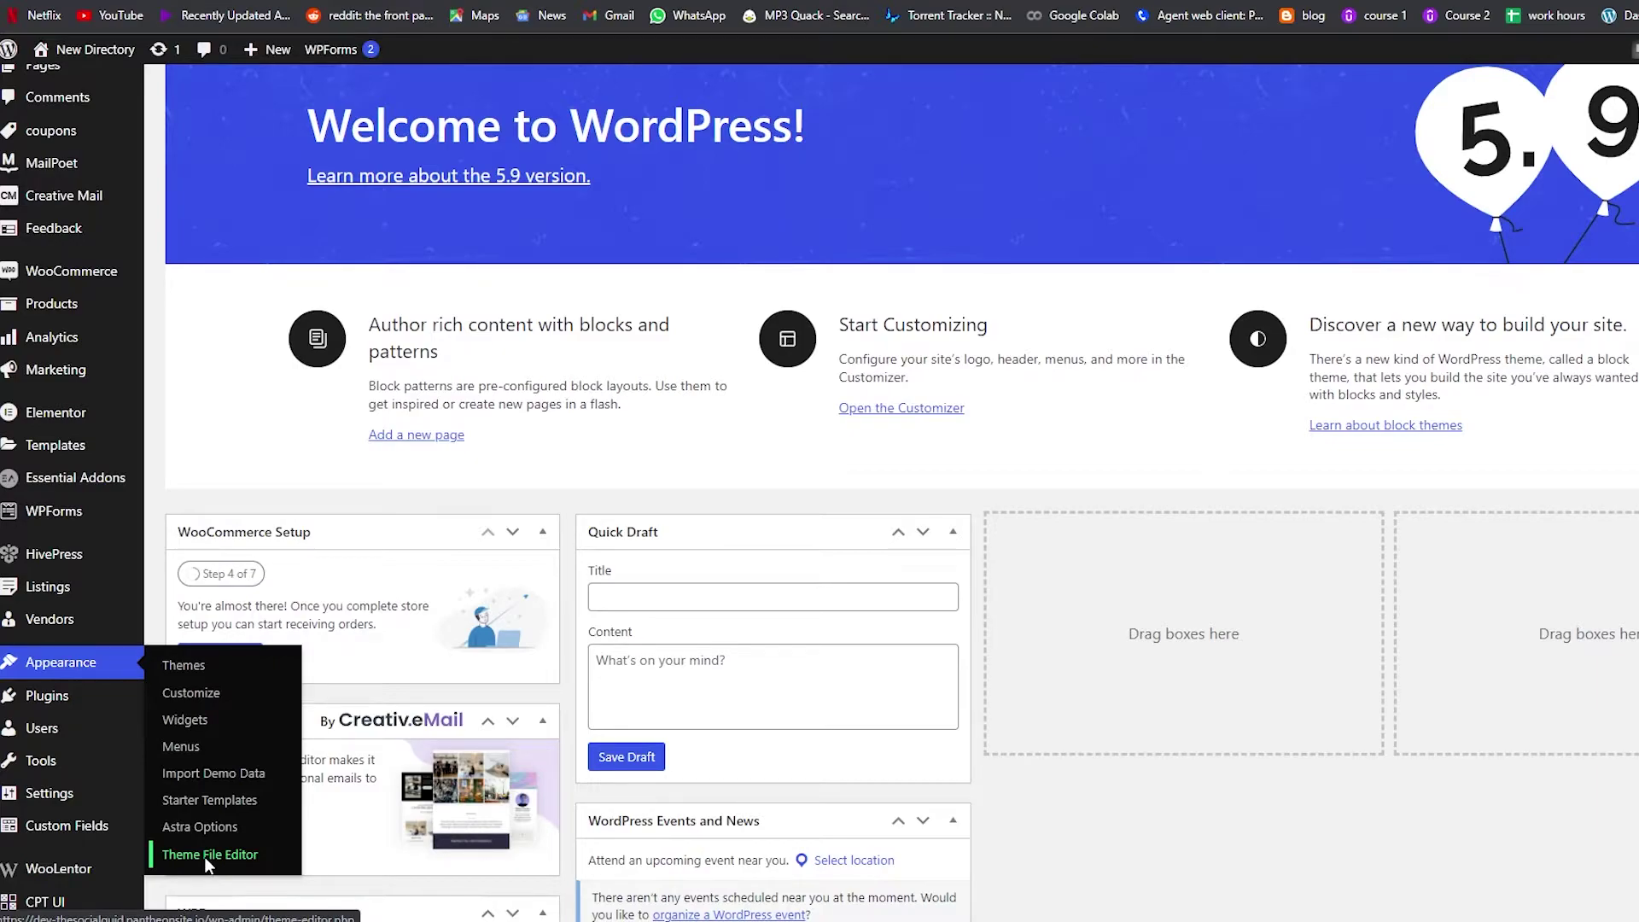
# Step: Open the Astra Theme File Editor, acknowledging the warning about editing theme files
pyautogui.click(247, 853)
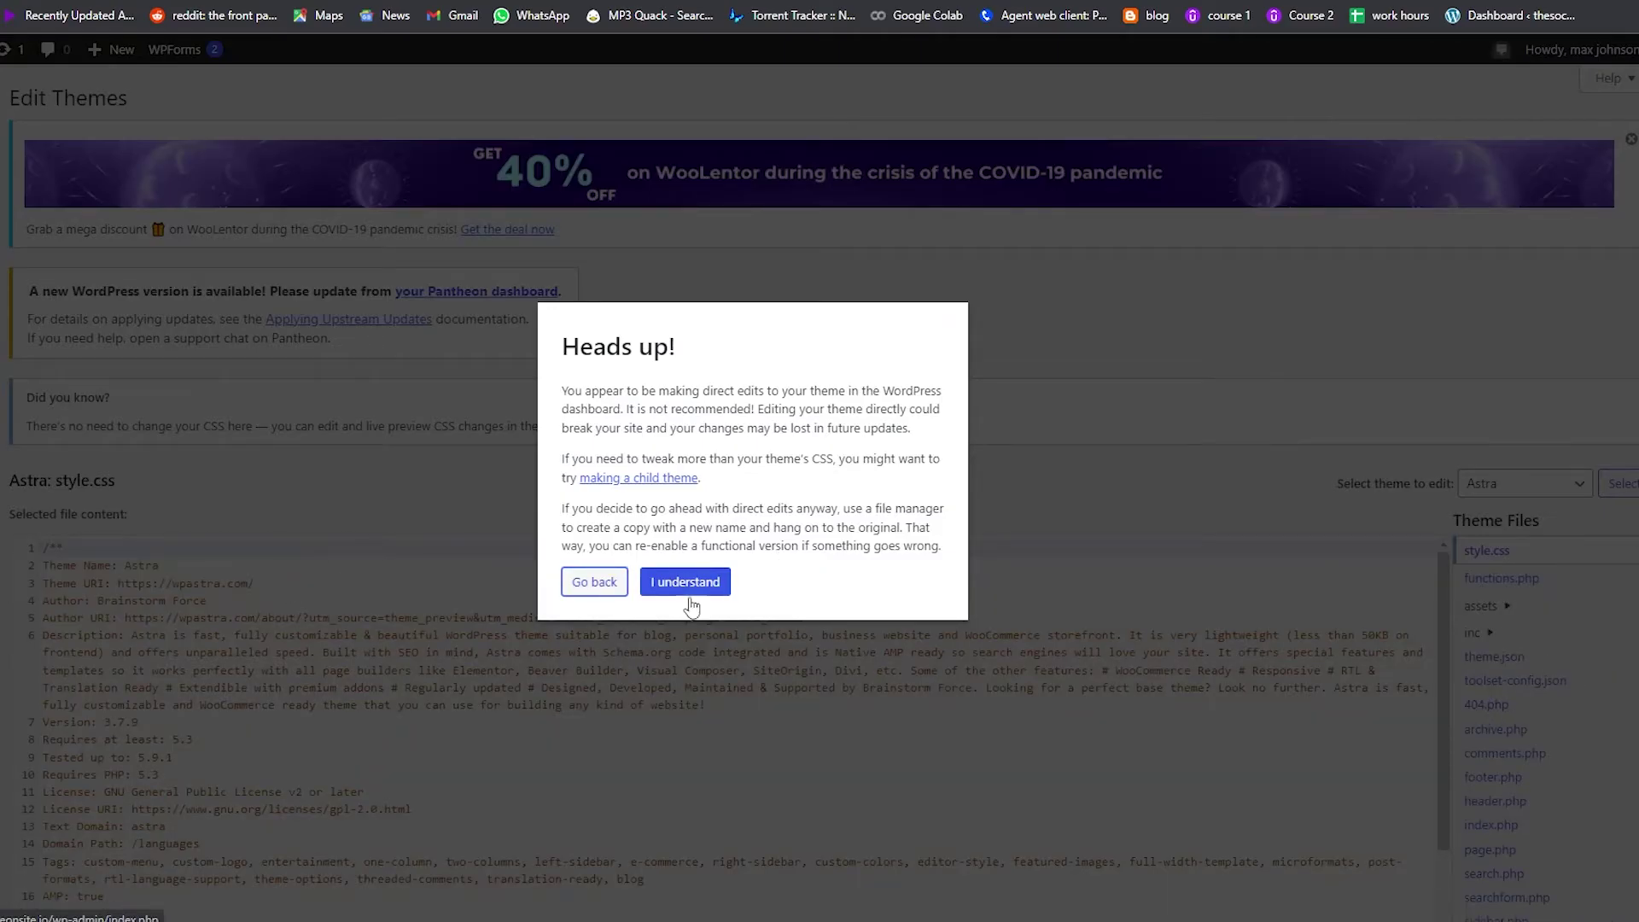
pyautogui.click(687, 582)
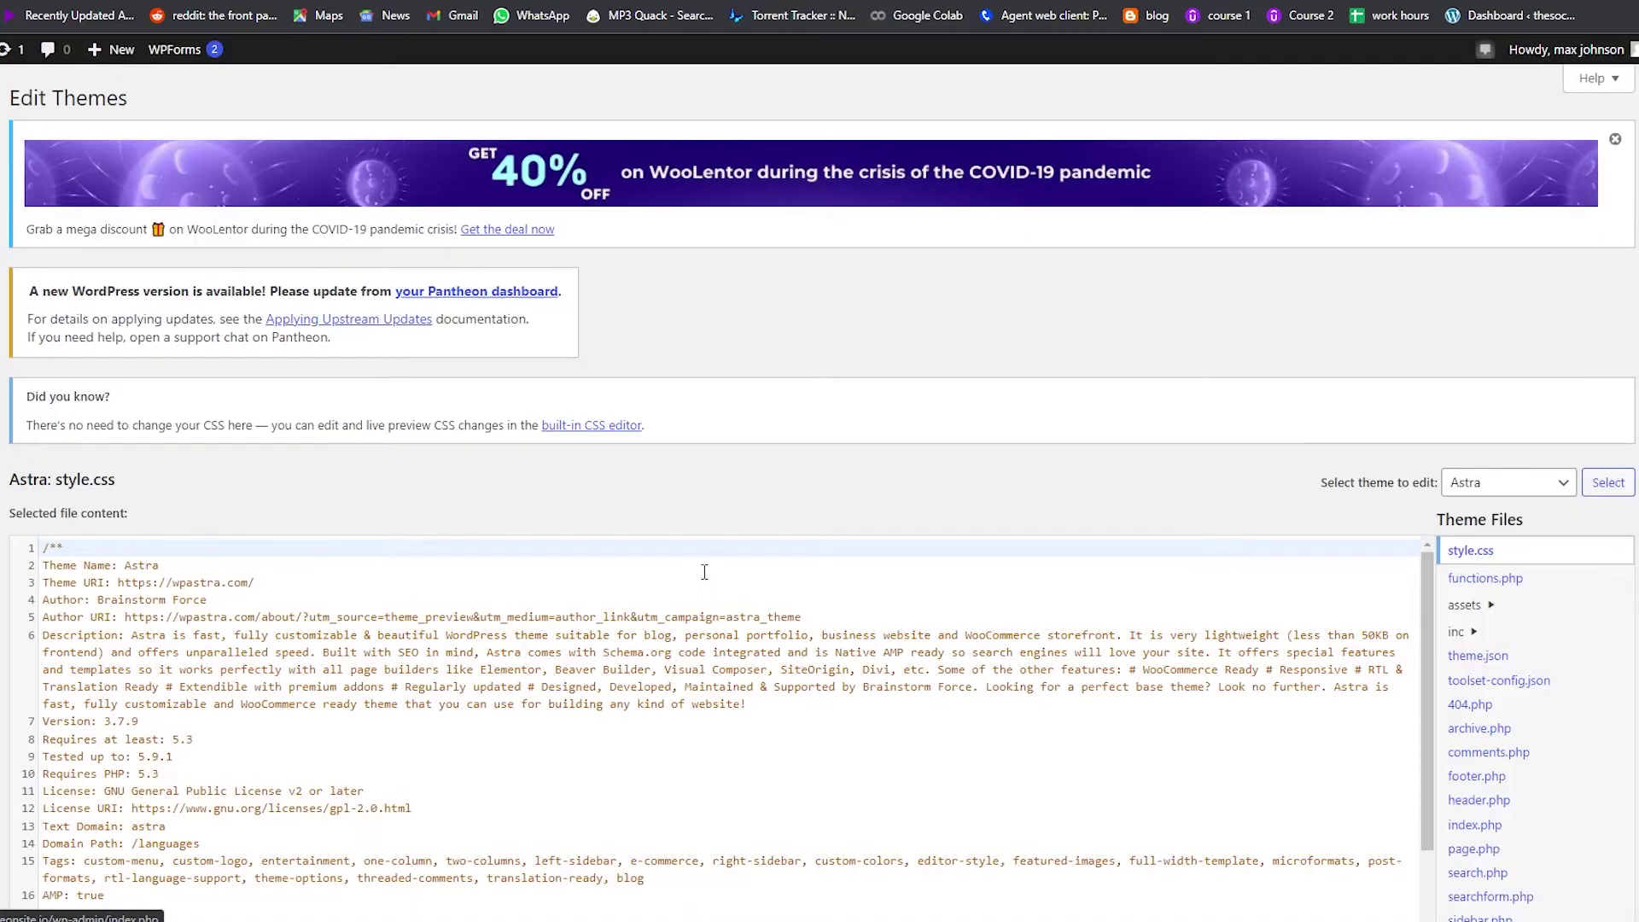
pyautogui.scroll(-3, 942, 516)
pyautogui.scroll(-4, 942, 516)
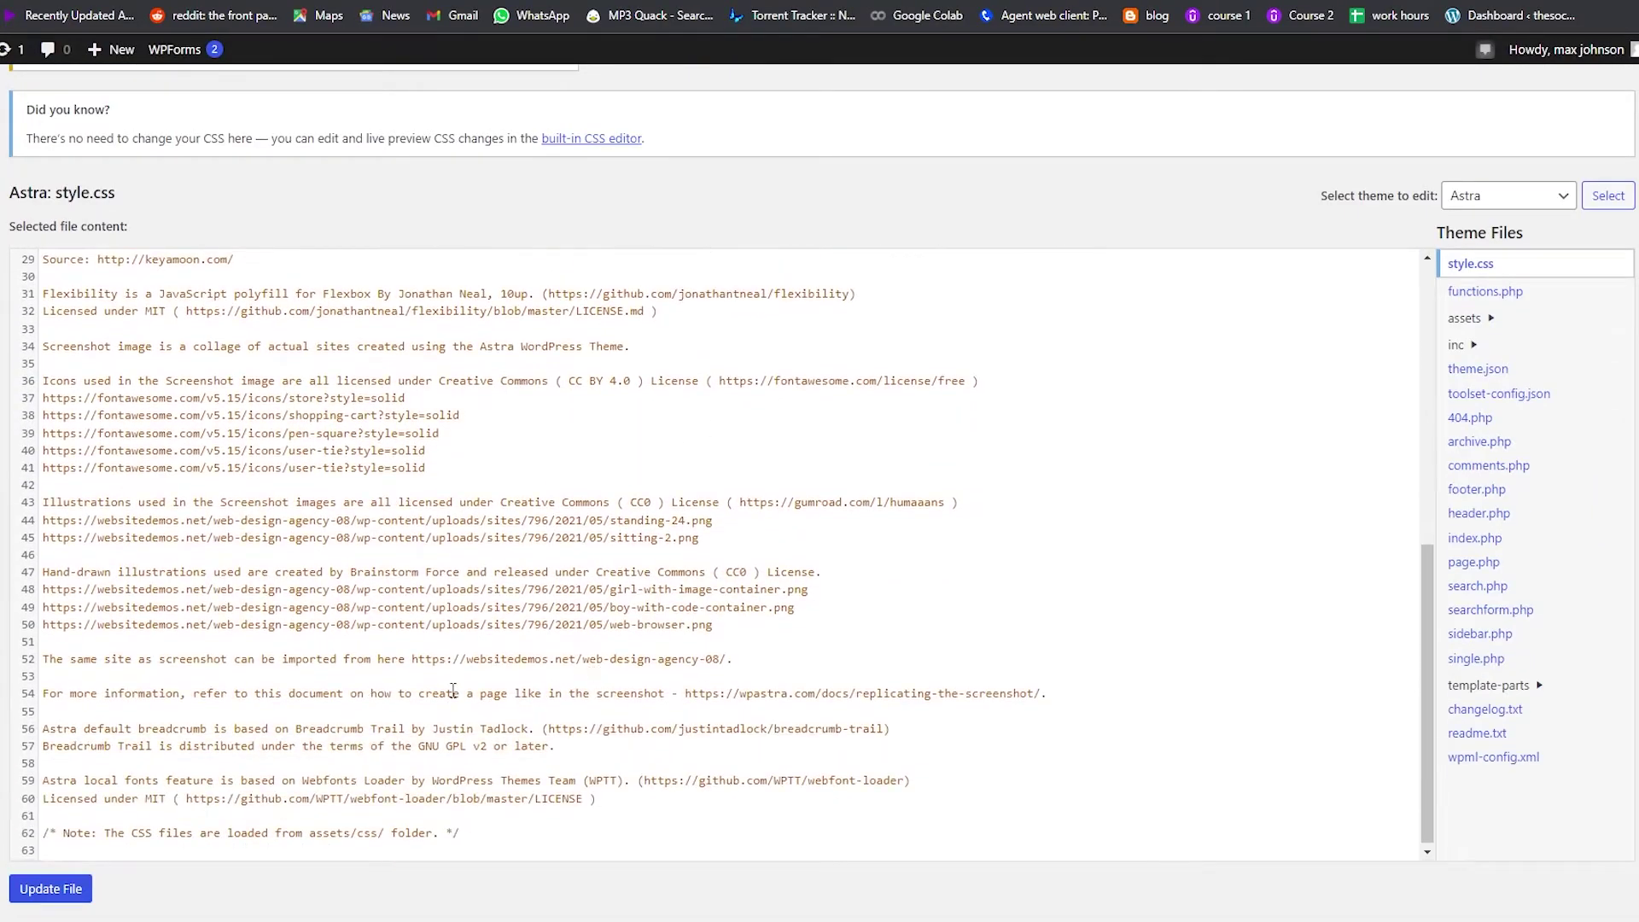
pyautogui.scroll(6, 374, 690)
pyautogui.scroll(3, 373, 689)
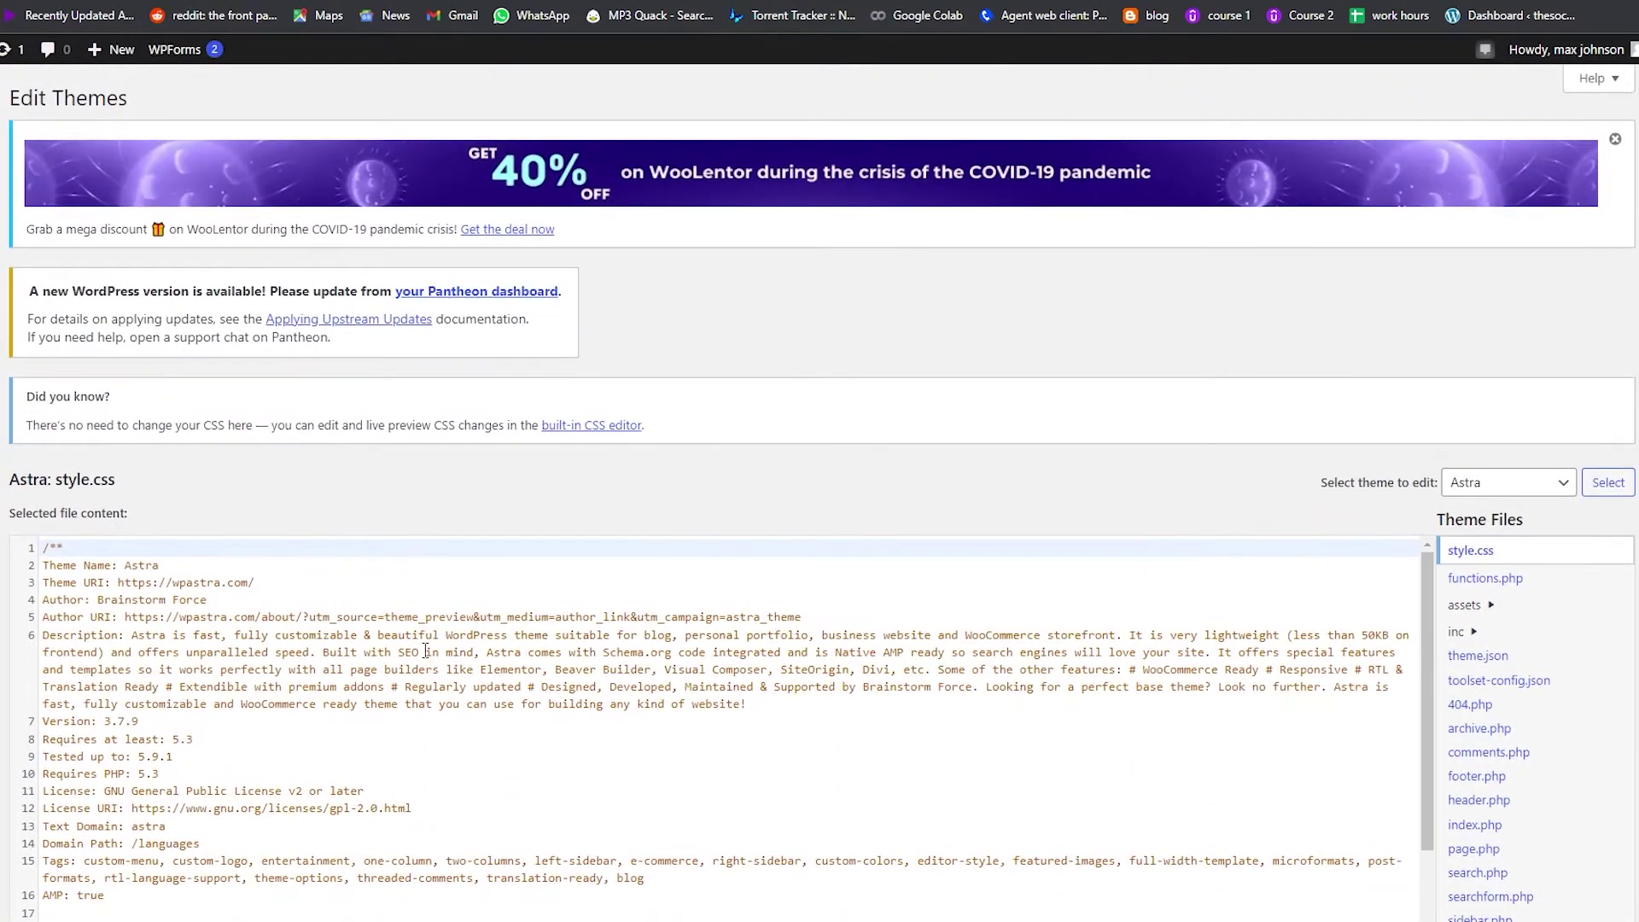
pyautogui.scroll(-4, 725, 614)
pyautogui.scroll(-3, 725, 615)
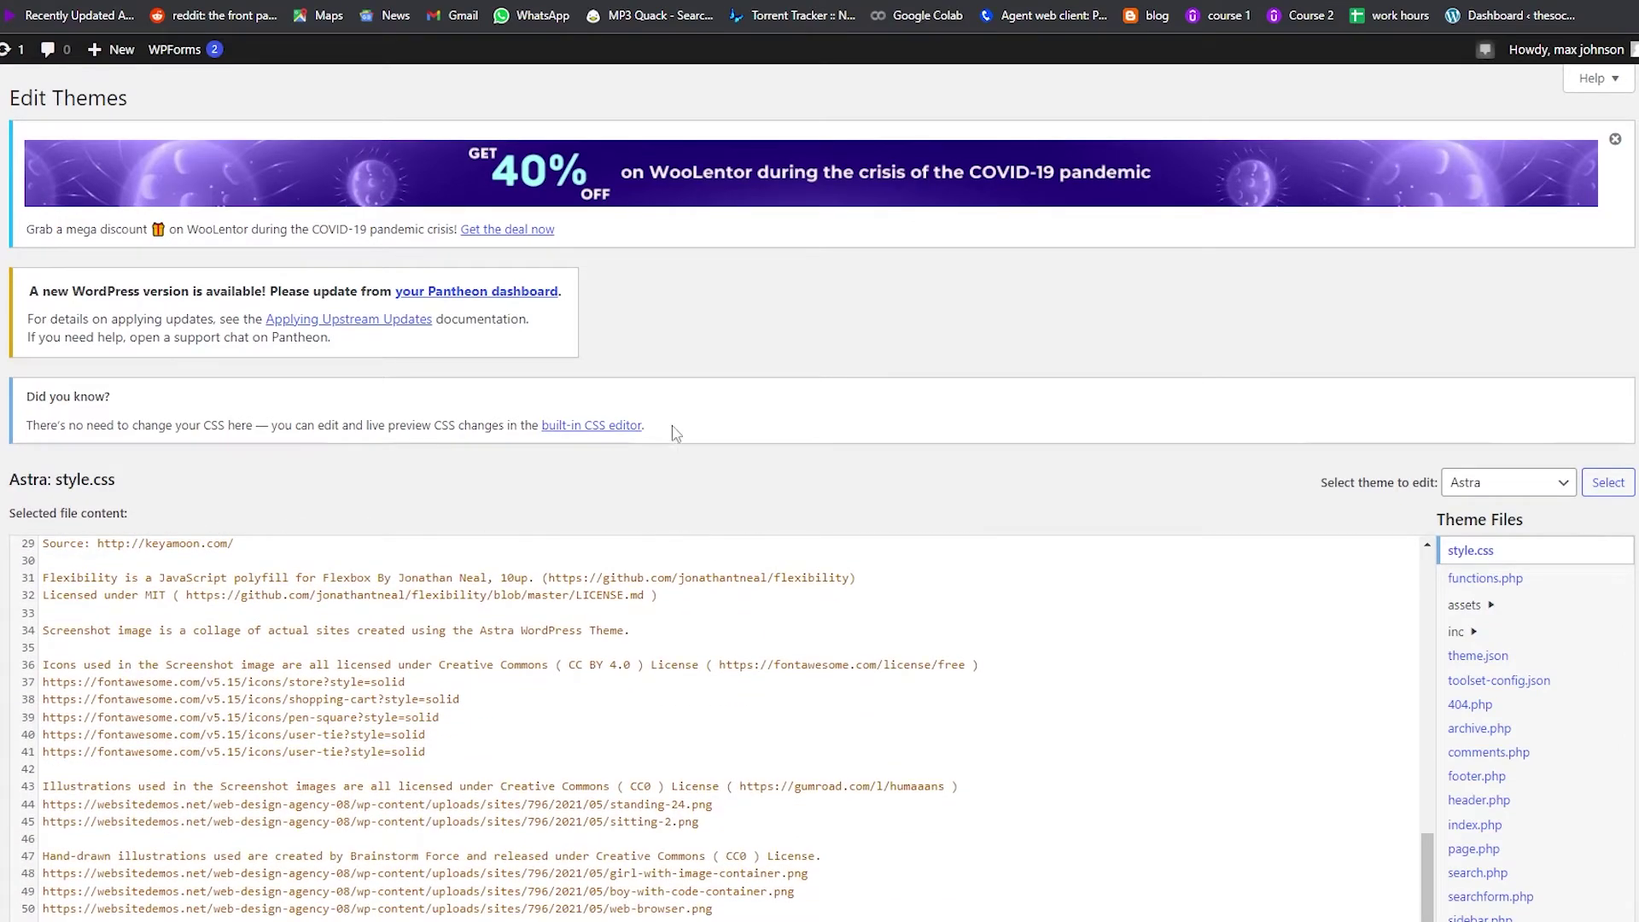
pyautogui.scroll(-5, 674, 433)
pyautogui.scroll(2, 878, 680)
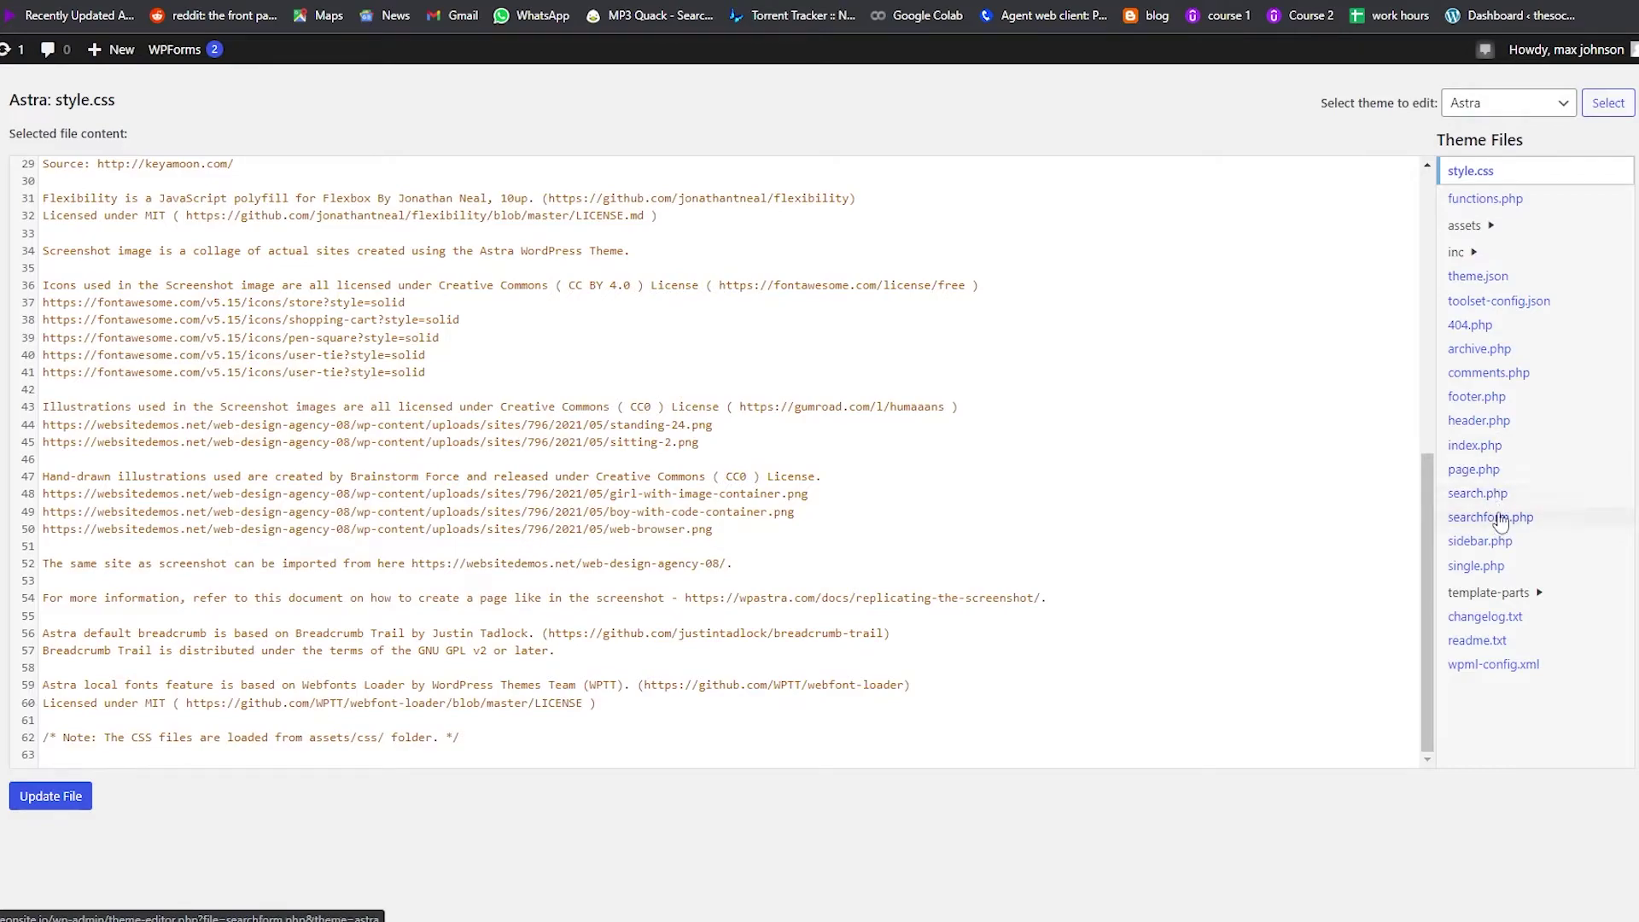
pyautogui.scroll(1, 1558, 642)
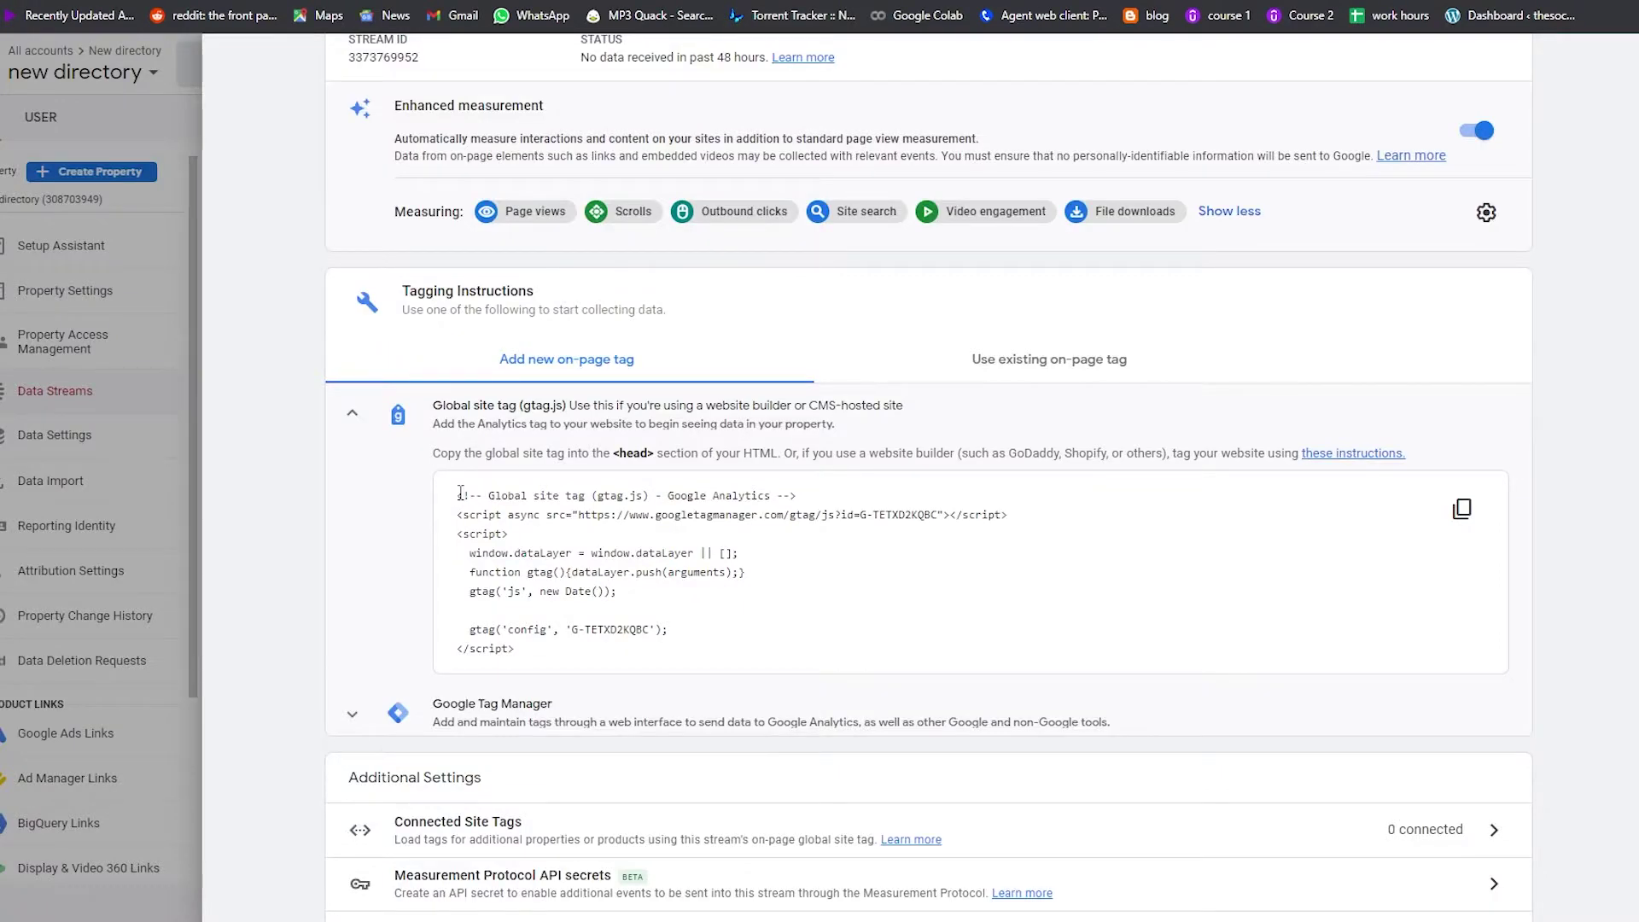
# Step: Copy the gtag.js tracking code from Google Analytics and return to the theme editor
pyautogui.moveTo(456, 495); pyautogui.dragTo(529, 675)
pyautogui.rightClick(507, 551)
pyautogui.click(547, 565)
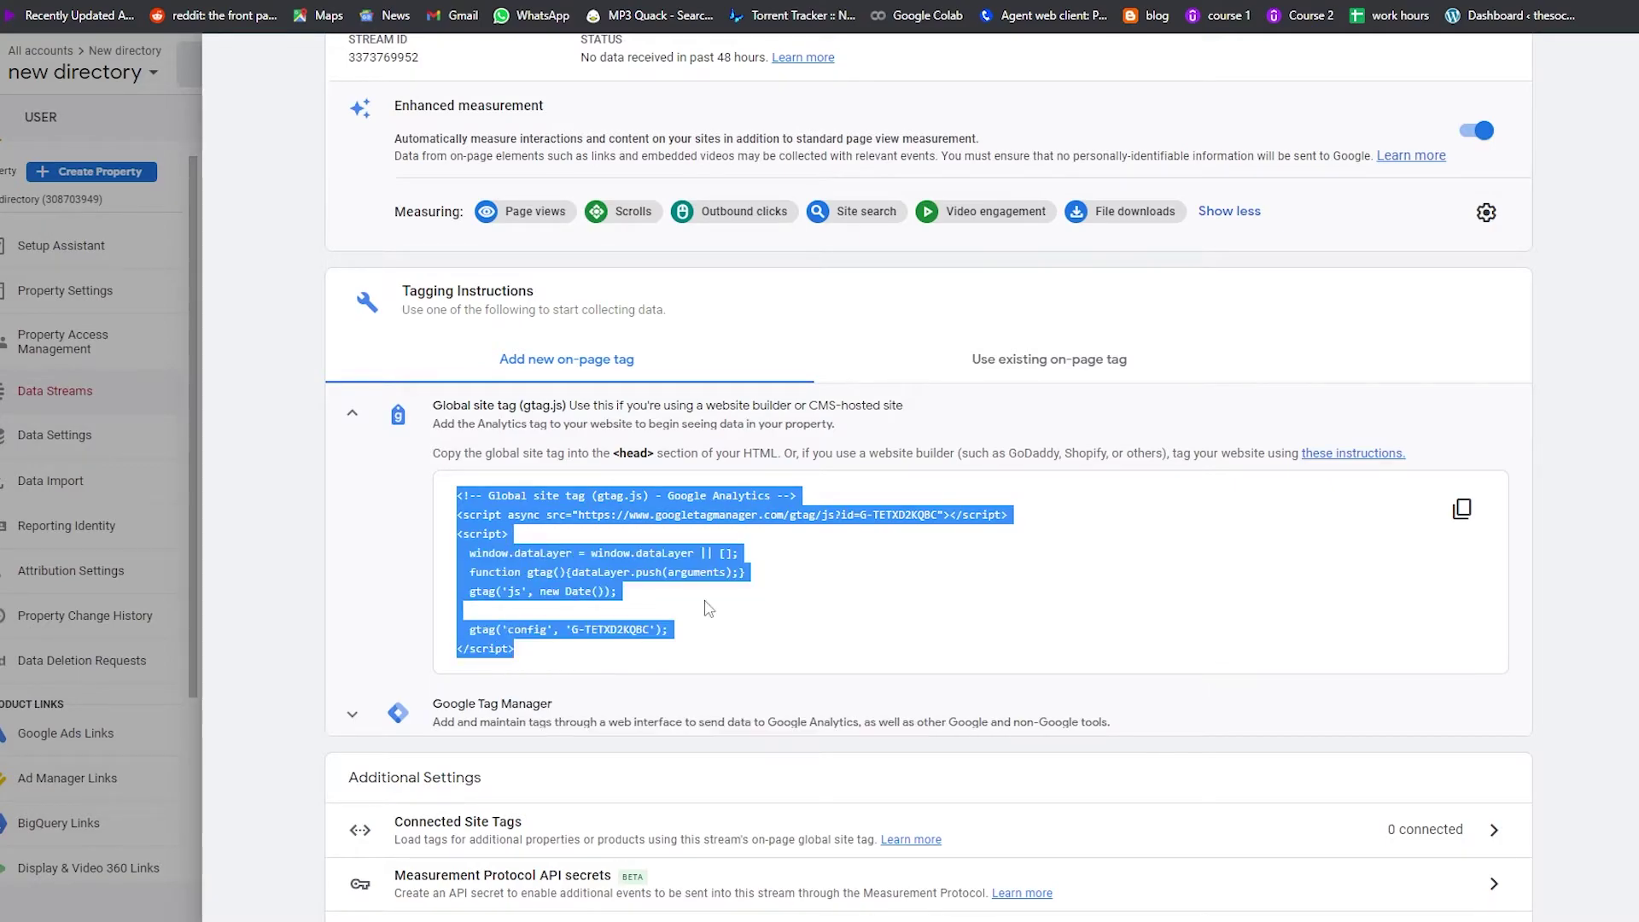
pyautogui.click(851, 614)
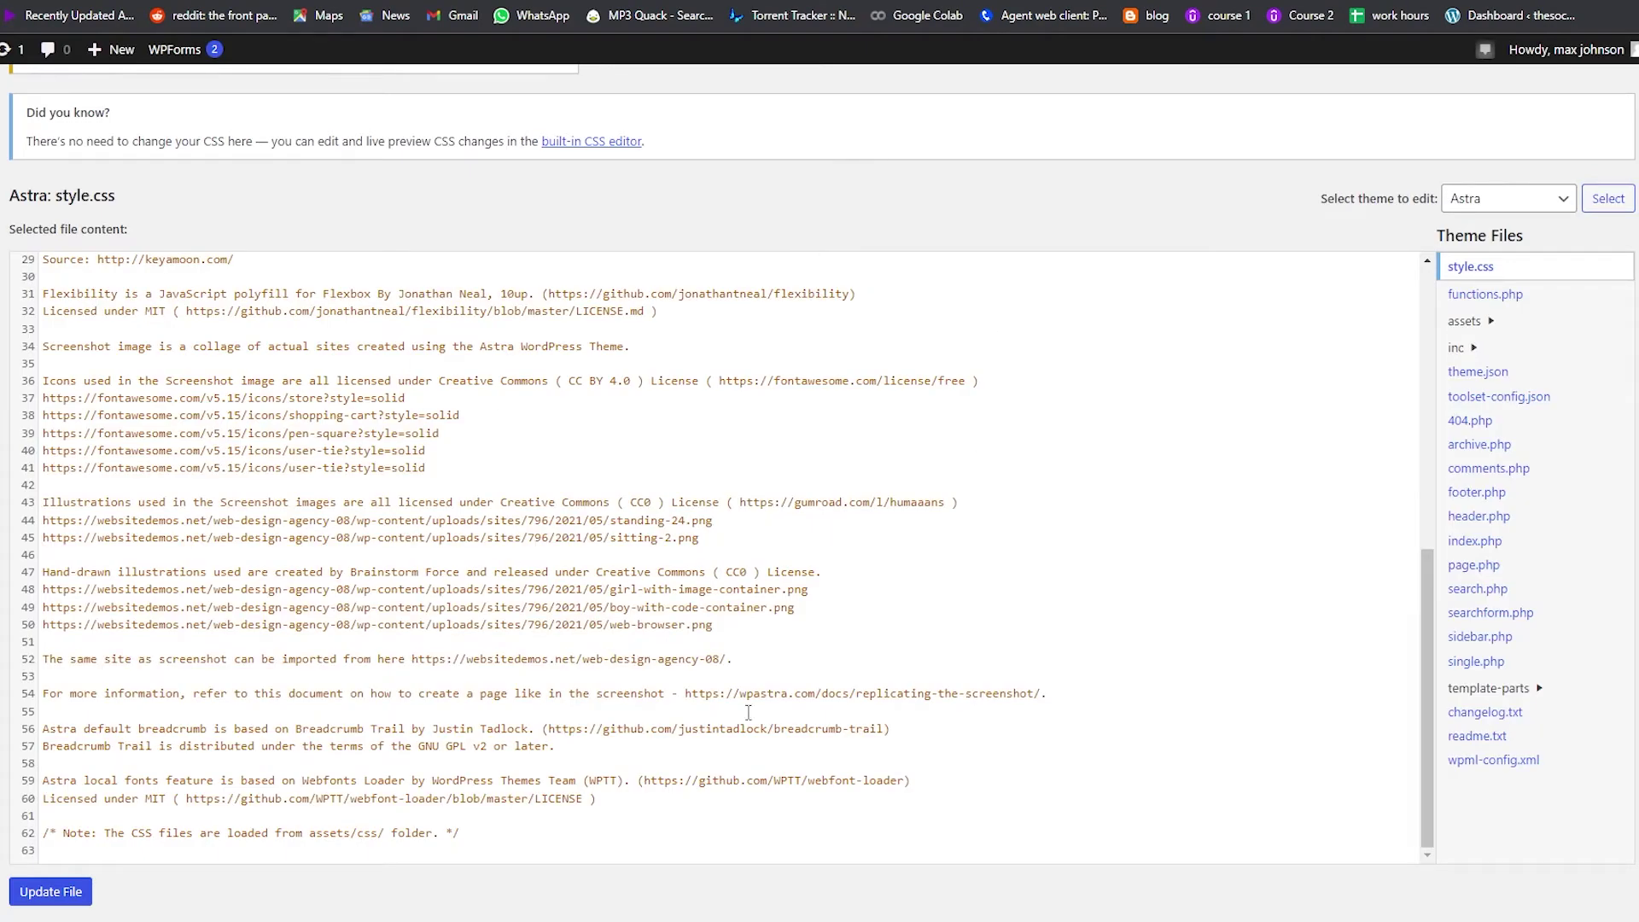
pyautogui.scroll(-2, 290, 126)
pyautogui.scroll(10, 475, 572)
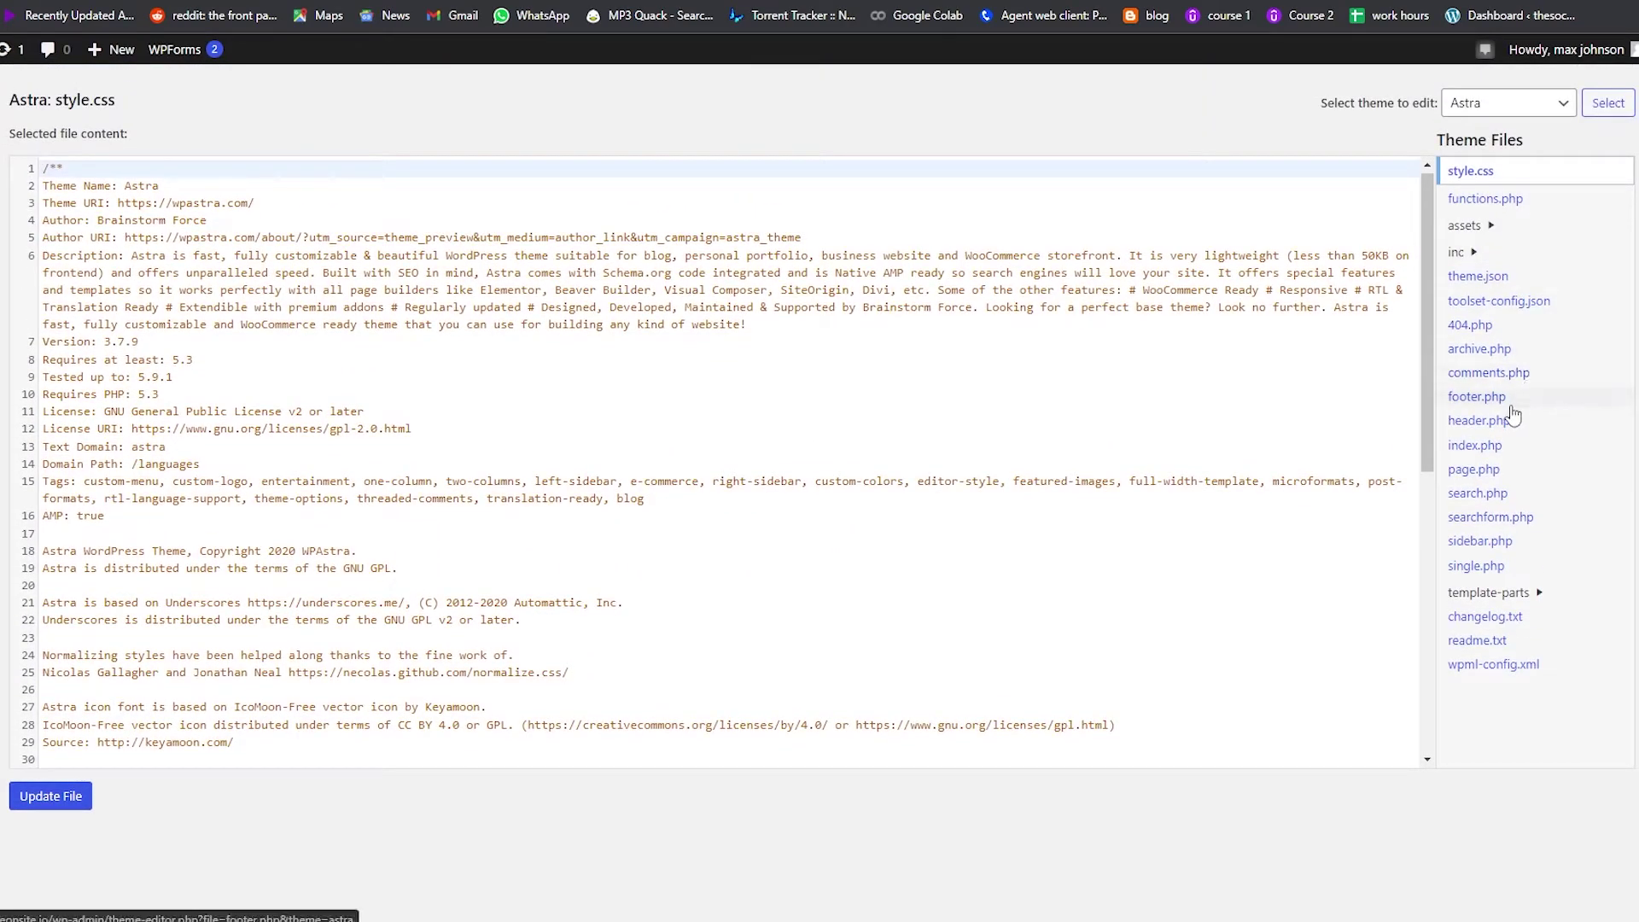
# Step: Paste the gtag.js script on the empty last line of footer.php and save it
pyautogui.click(1499, 402)
pyautogui.scroll(-5, 350, 478)
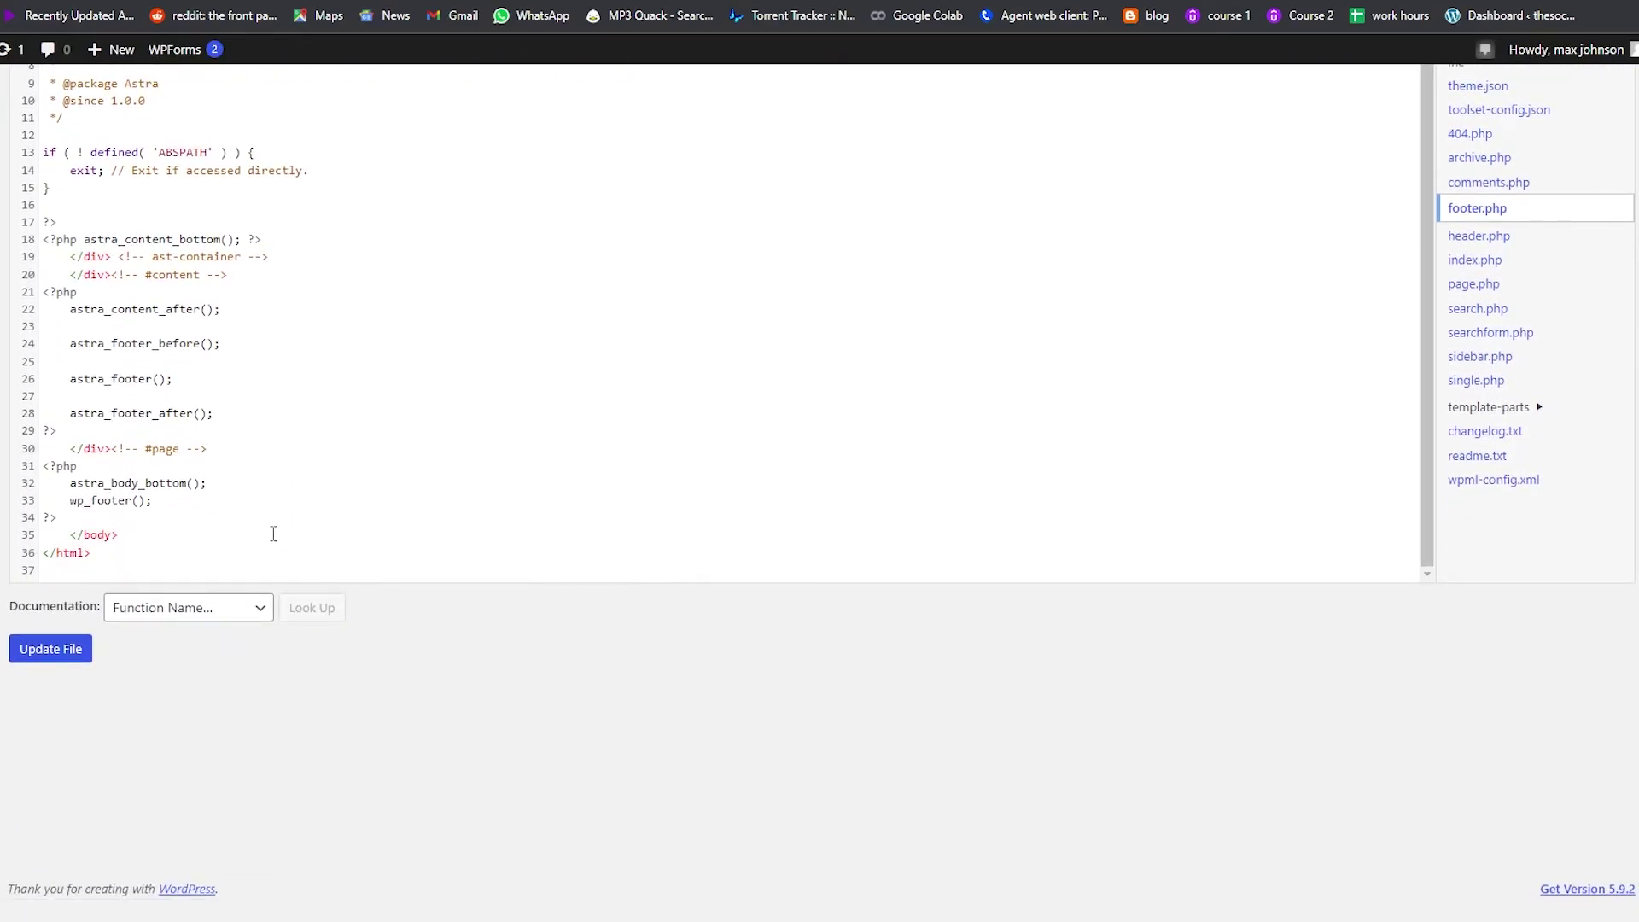
pyautogui.click(258, 570)
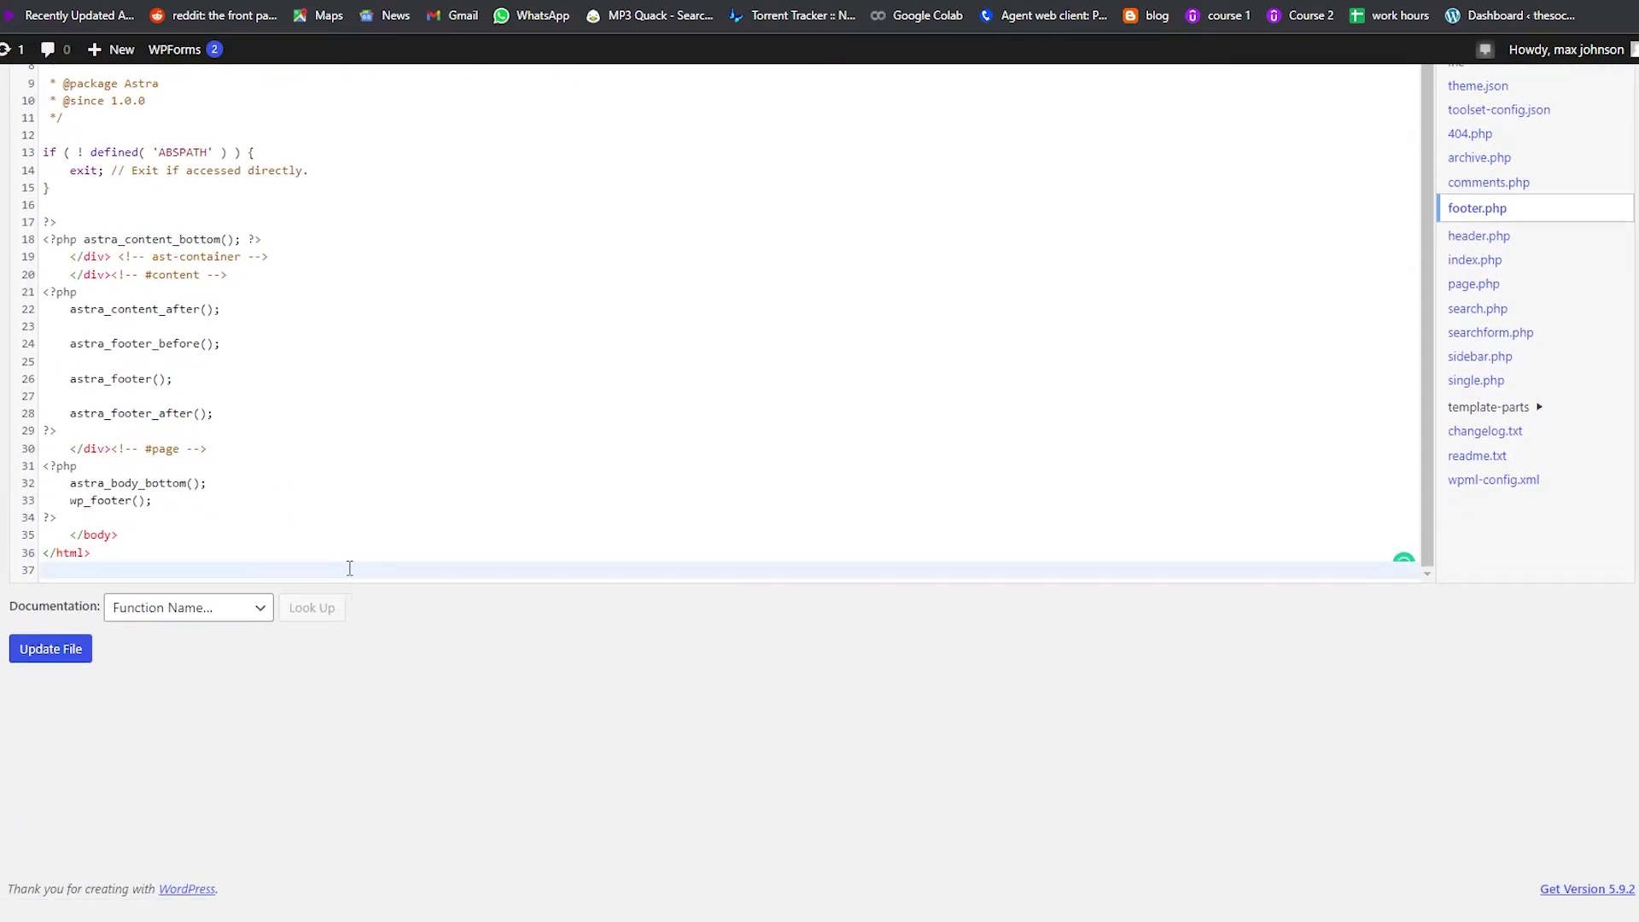
pyautogui.hotkey('ctrl', 'v')
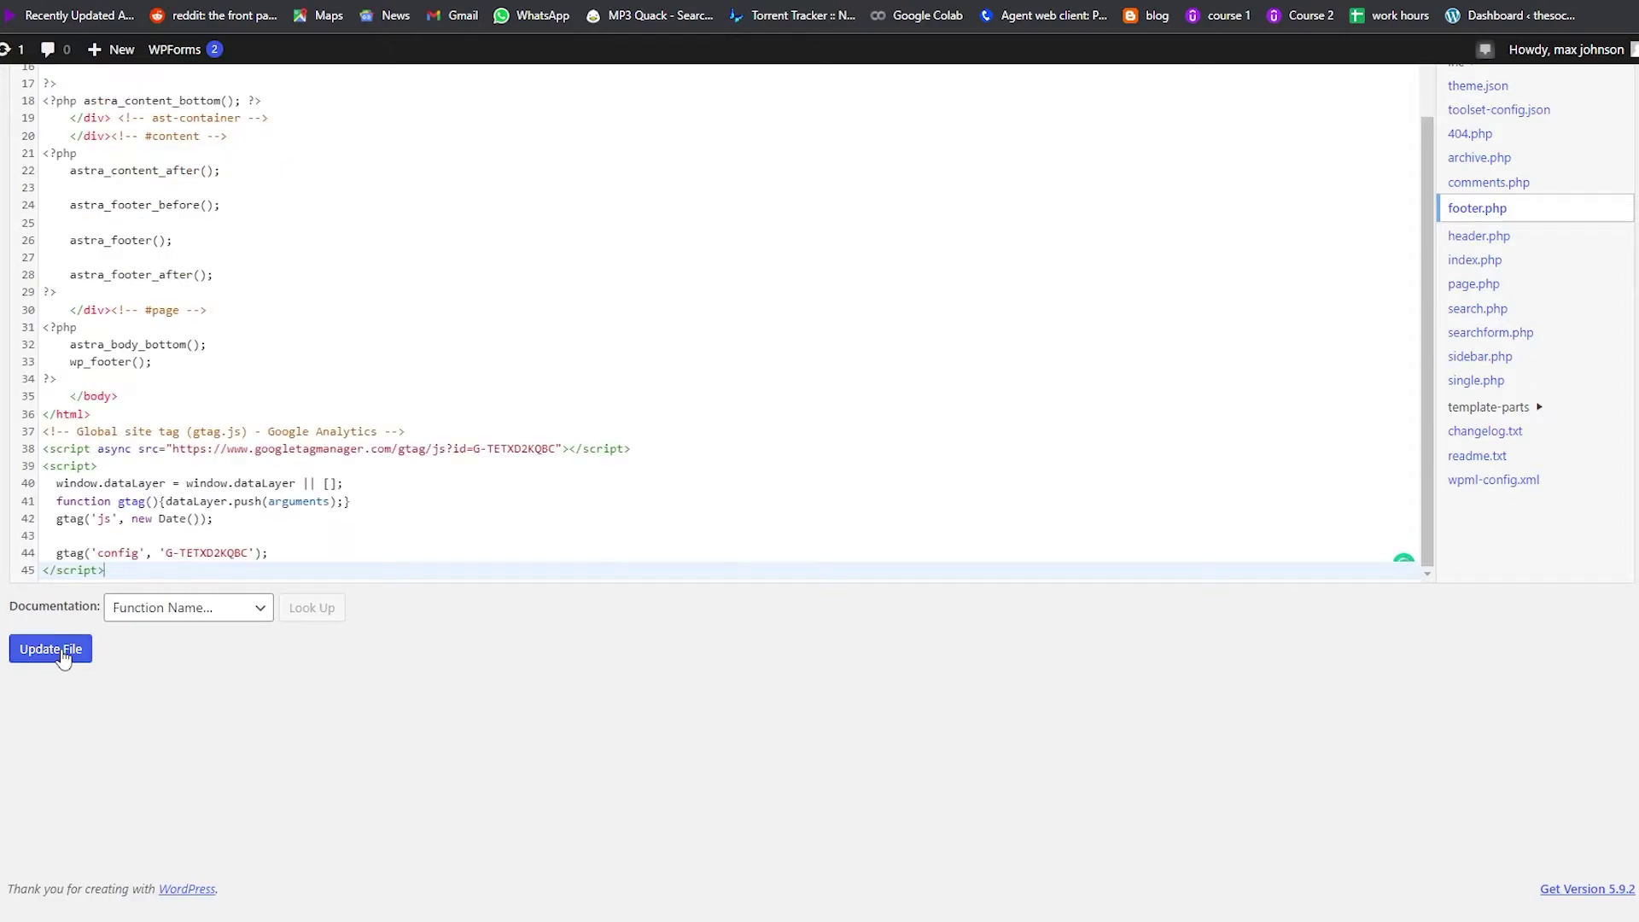
pyautogui.click(69, 662)
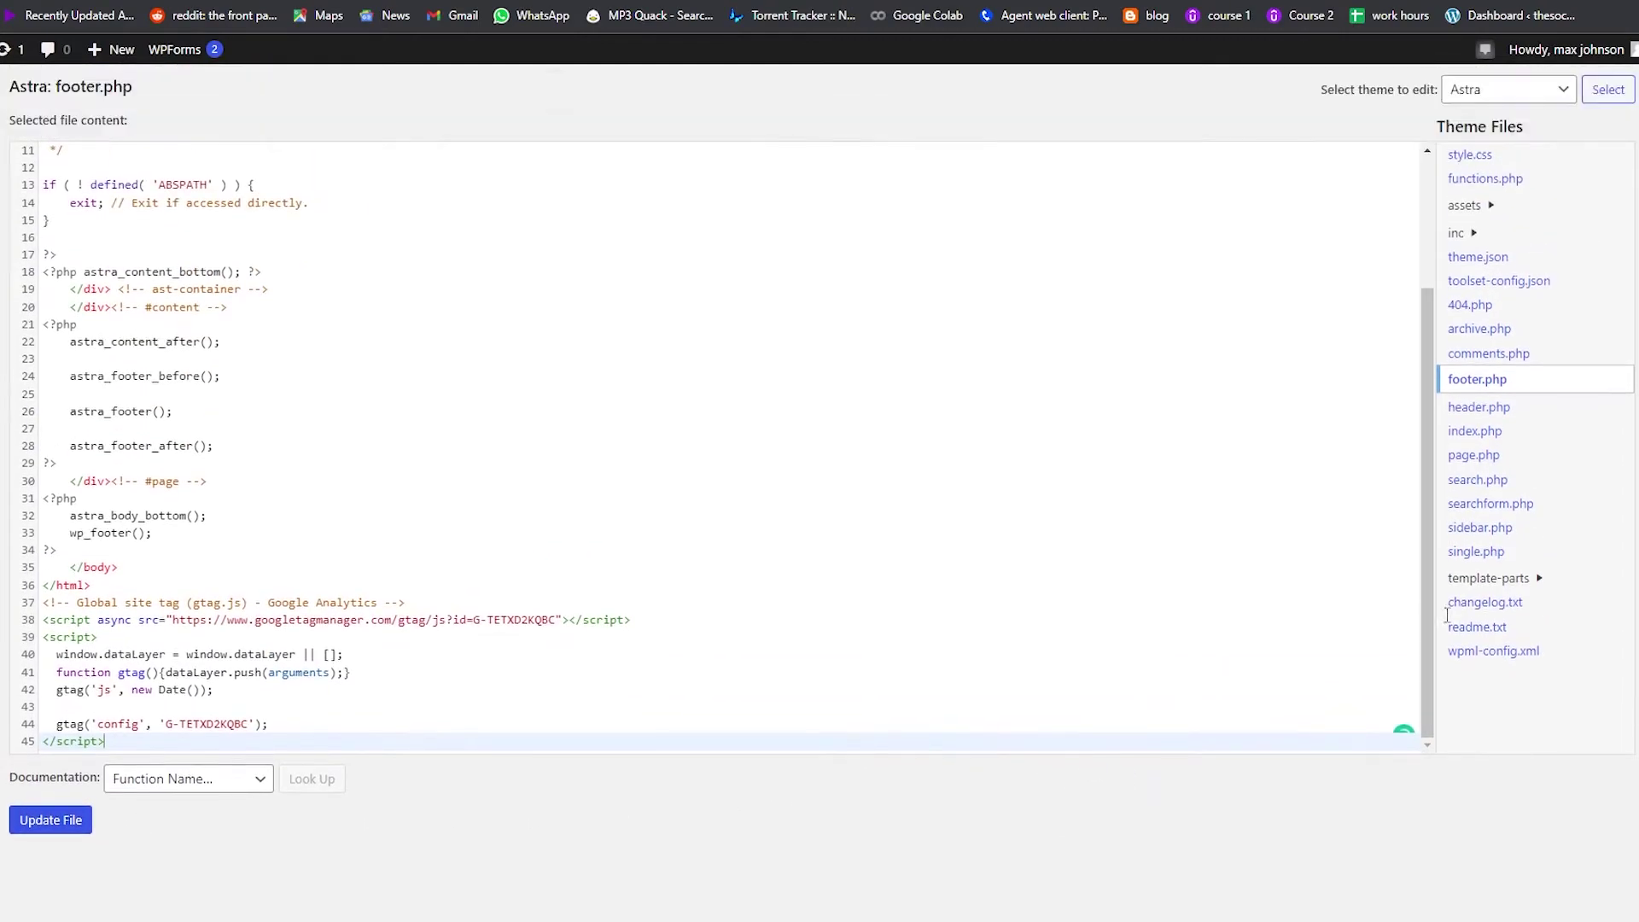
# Step: Stay on footer.php instead of switching to page.php at the leave-site warning
pyautogui.click(1499, 481)
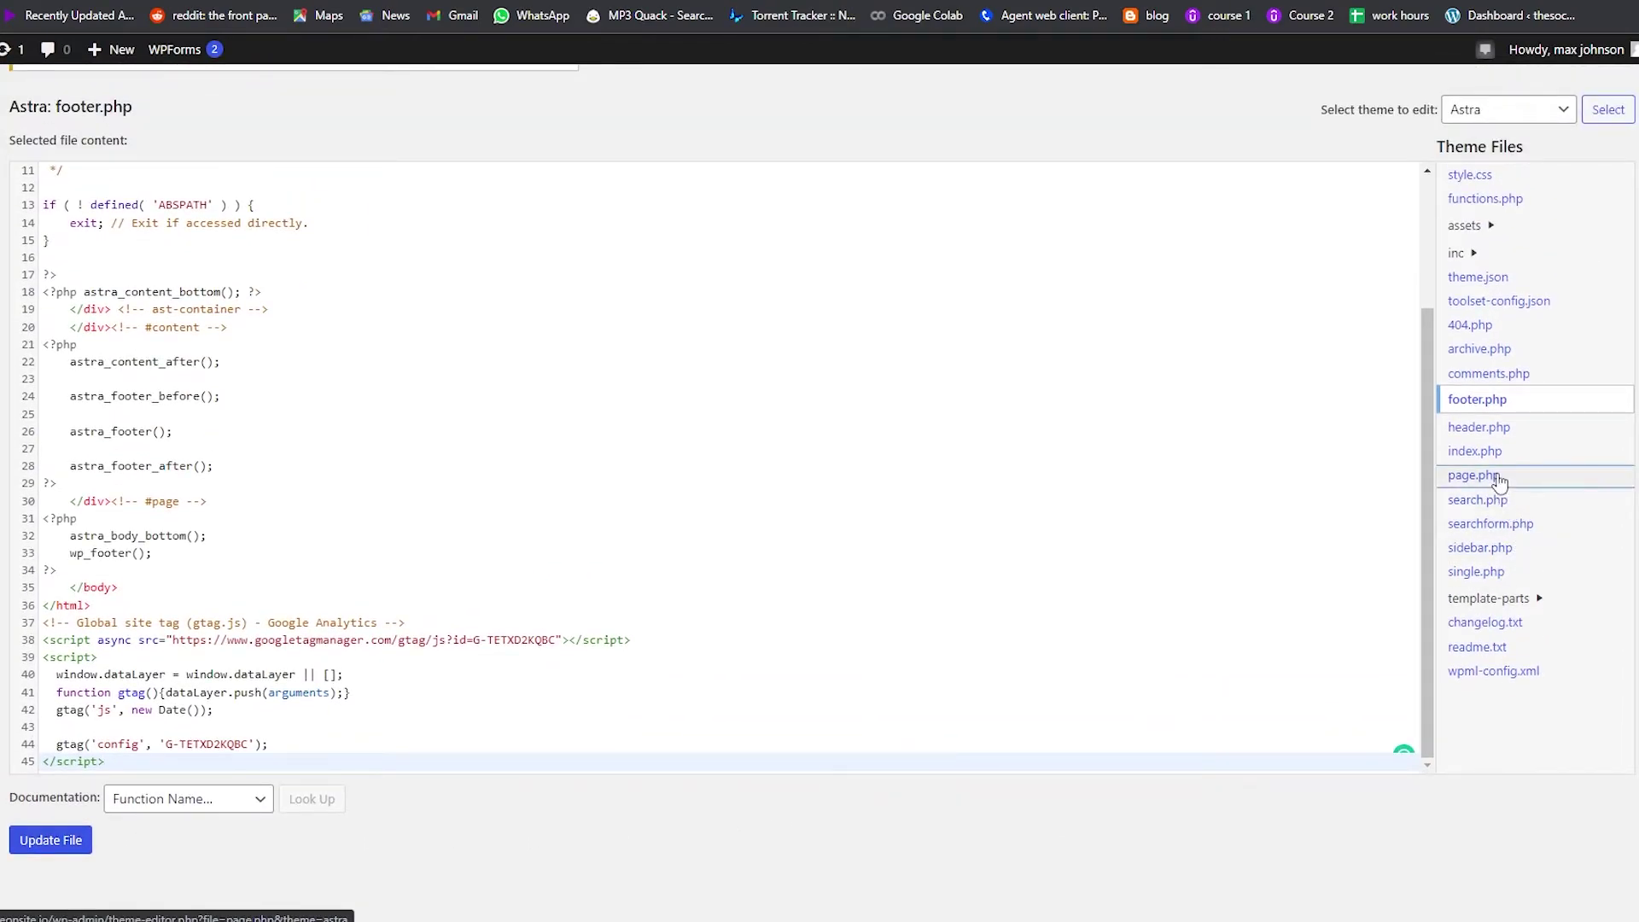
pyautogui.press('Escape')
pyautogui.click(89, 845)
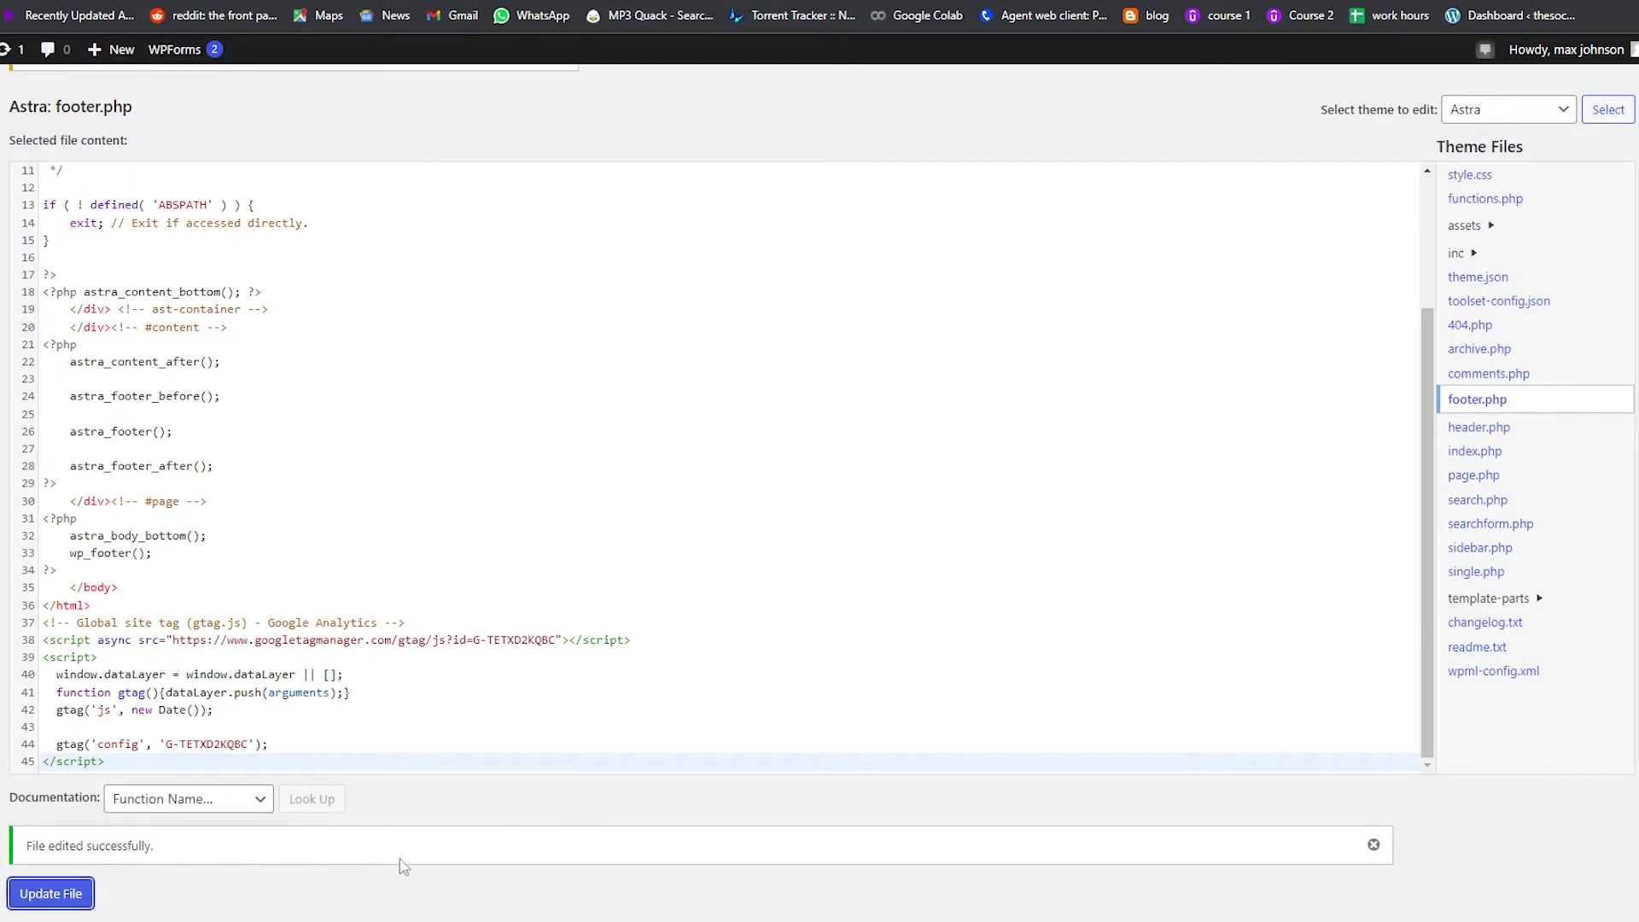
# Step: Paste the gtag.js code on a new line after line 35 of Astra's header.php and save
pyautogui.click(1490, 437)
pyautogui.scroll(-5, 523, 682)
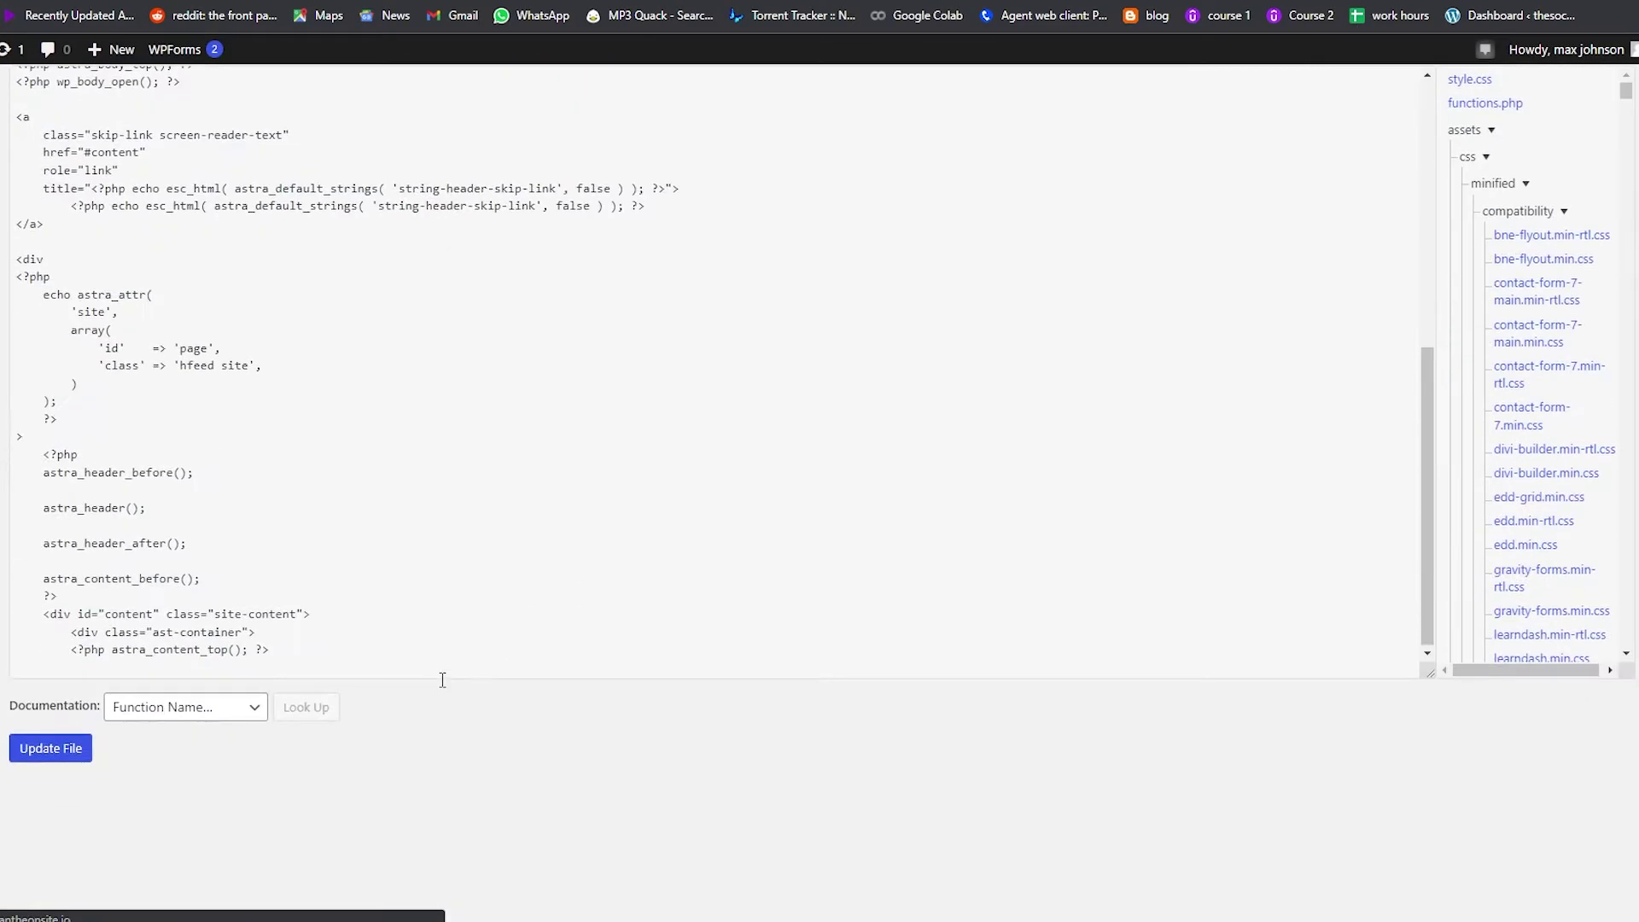
pyautogui.click(444, 480)
pyautogui.press('Return')
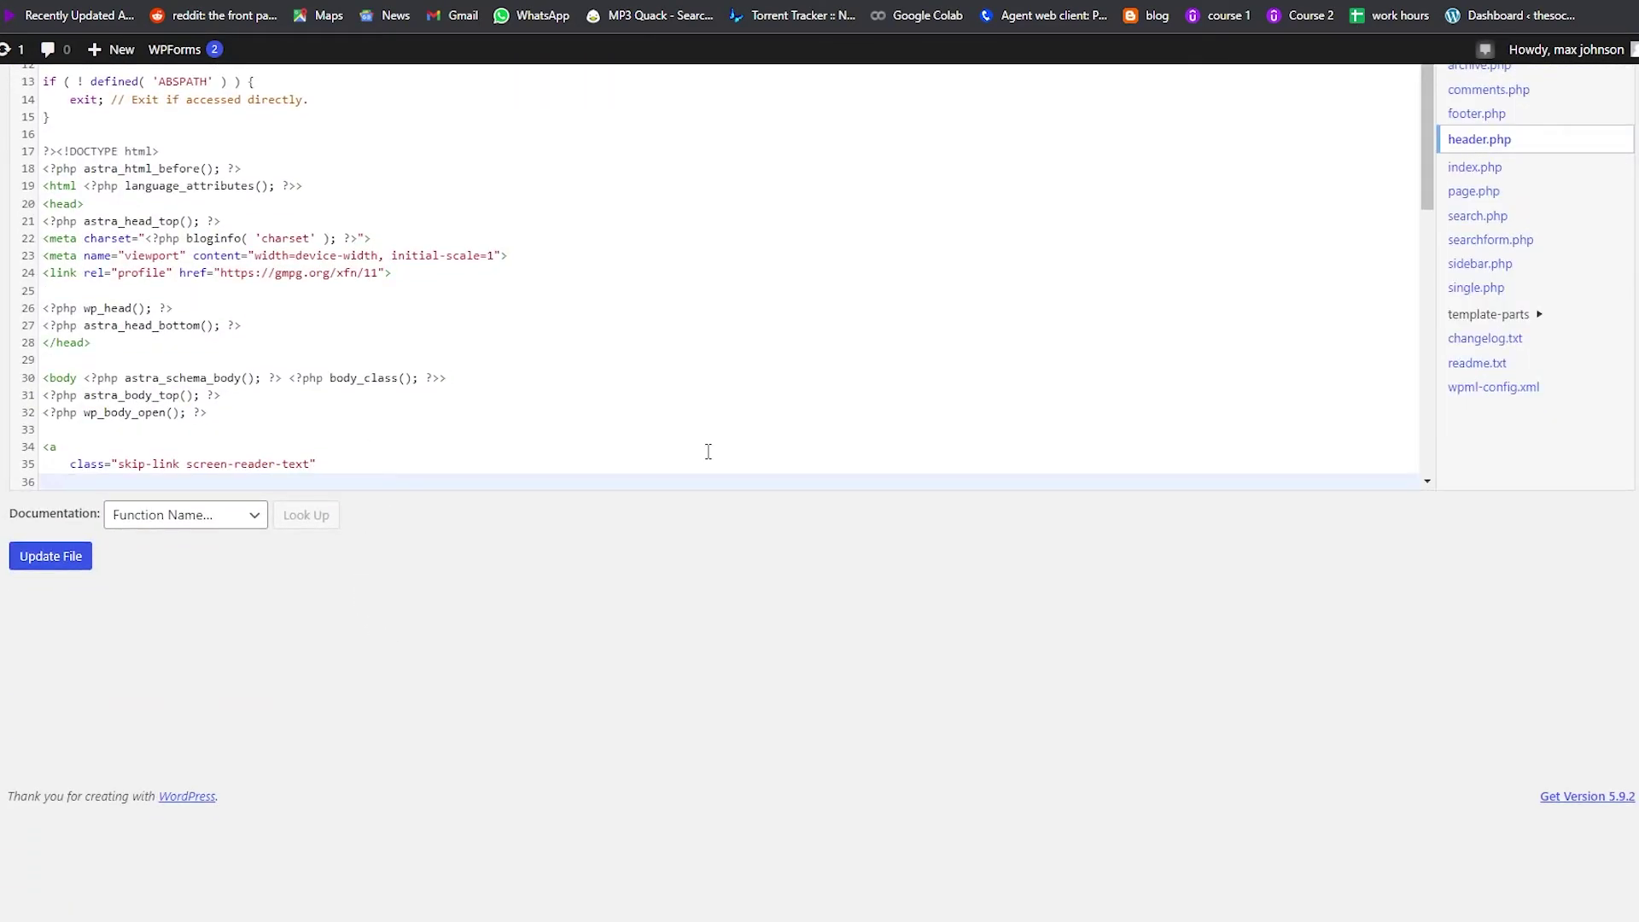
pyautogui.write('<!-- Global site tag (gtag.js) - Google Analytics --> <script async src="https://www.googletagmanager.com/gtag/js?id=G-TETXD2KQBC"></script> <script>   window.dataLayer = window.dataLayer || [];   function gtag(){dataLayer.push(arguments);}   gtag(\'js\', new Date());    gtag(\'config\', \'G-TETXD2KQBC\'); </script>')
pyautogui.click(89, 568)
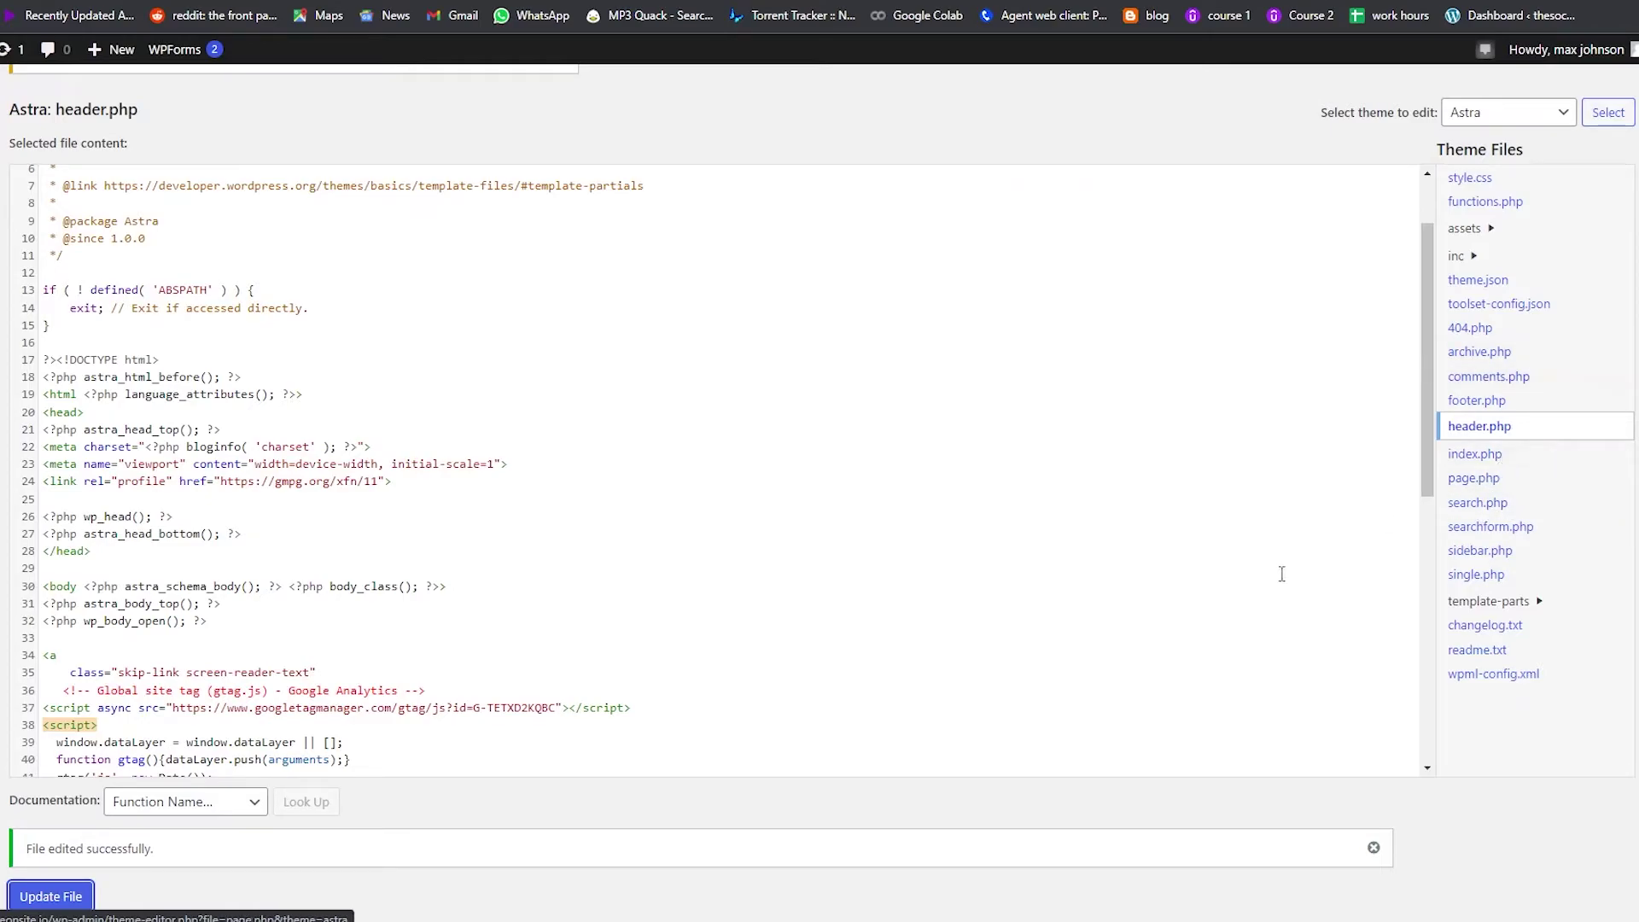
# Step: Search new plugins for 'code' and install Header Footer Code Manager
pyautogui.scroll(-2, 51, 337)
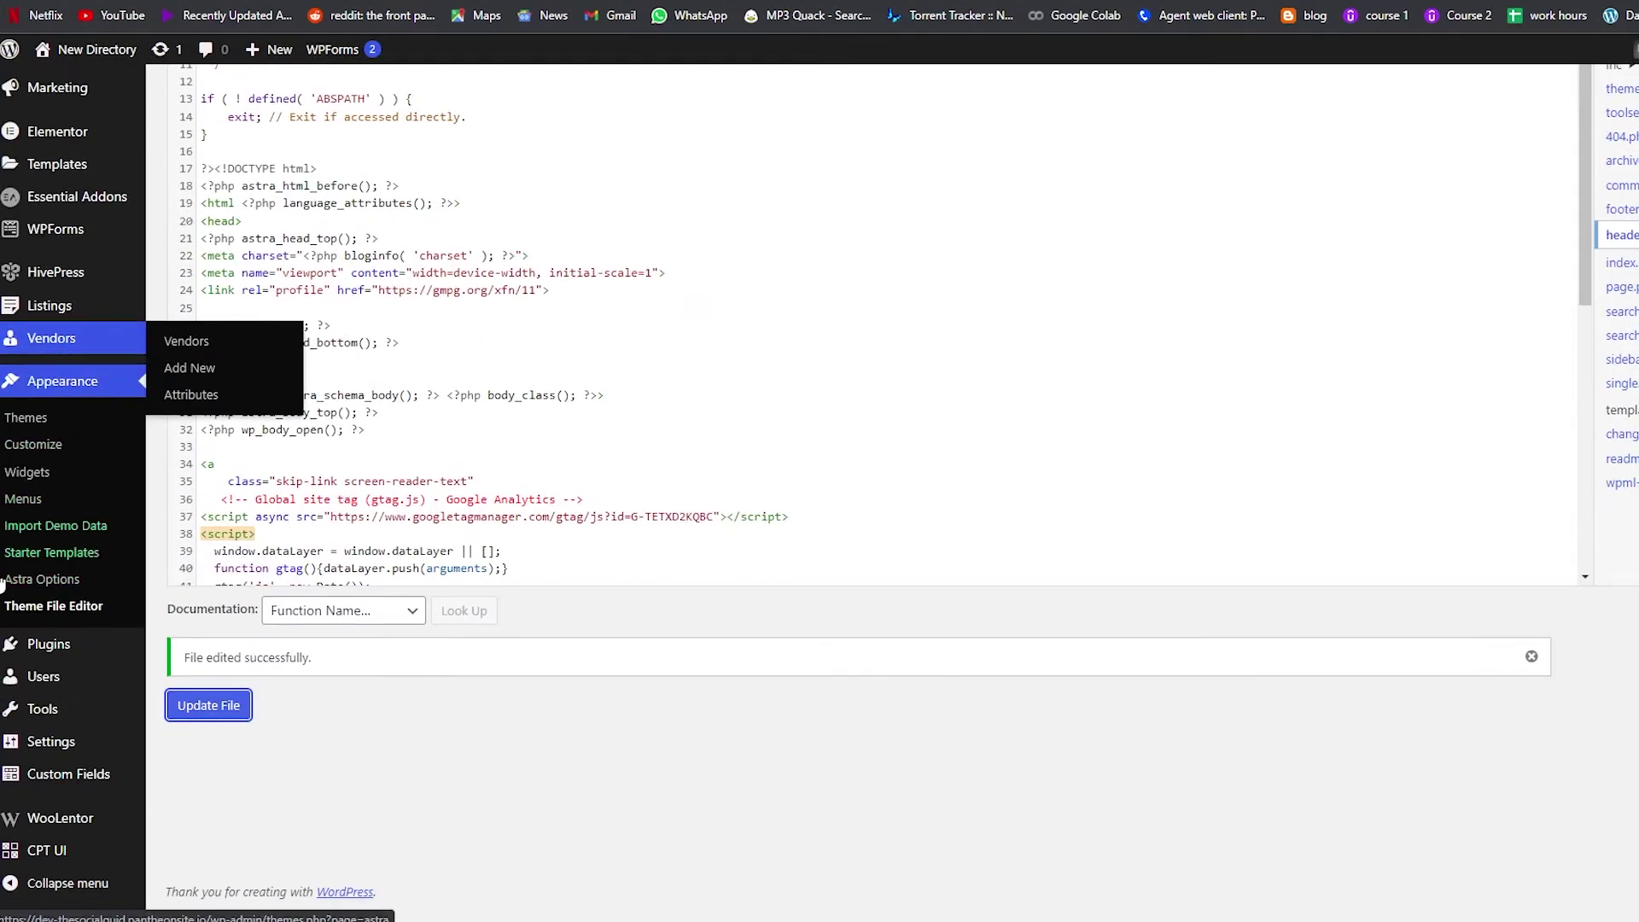
pyautogui.click(66, 659)
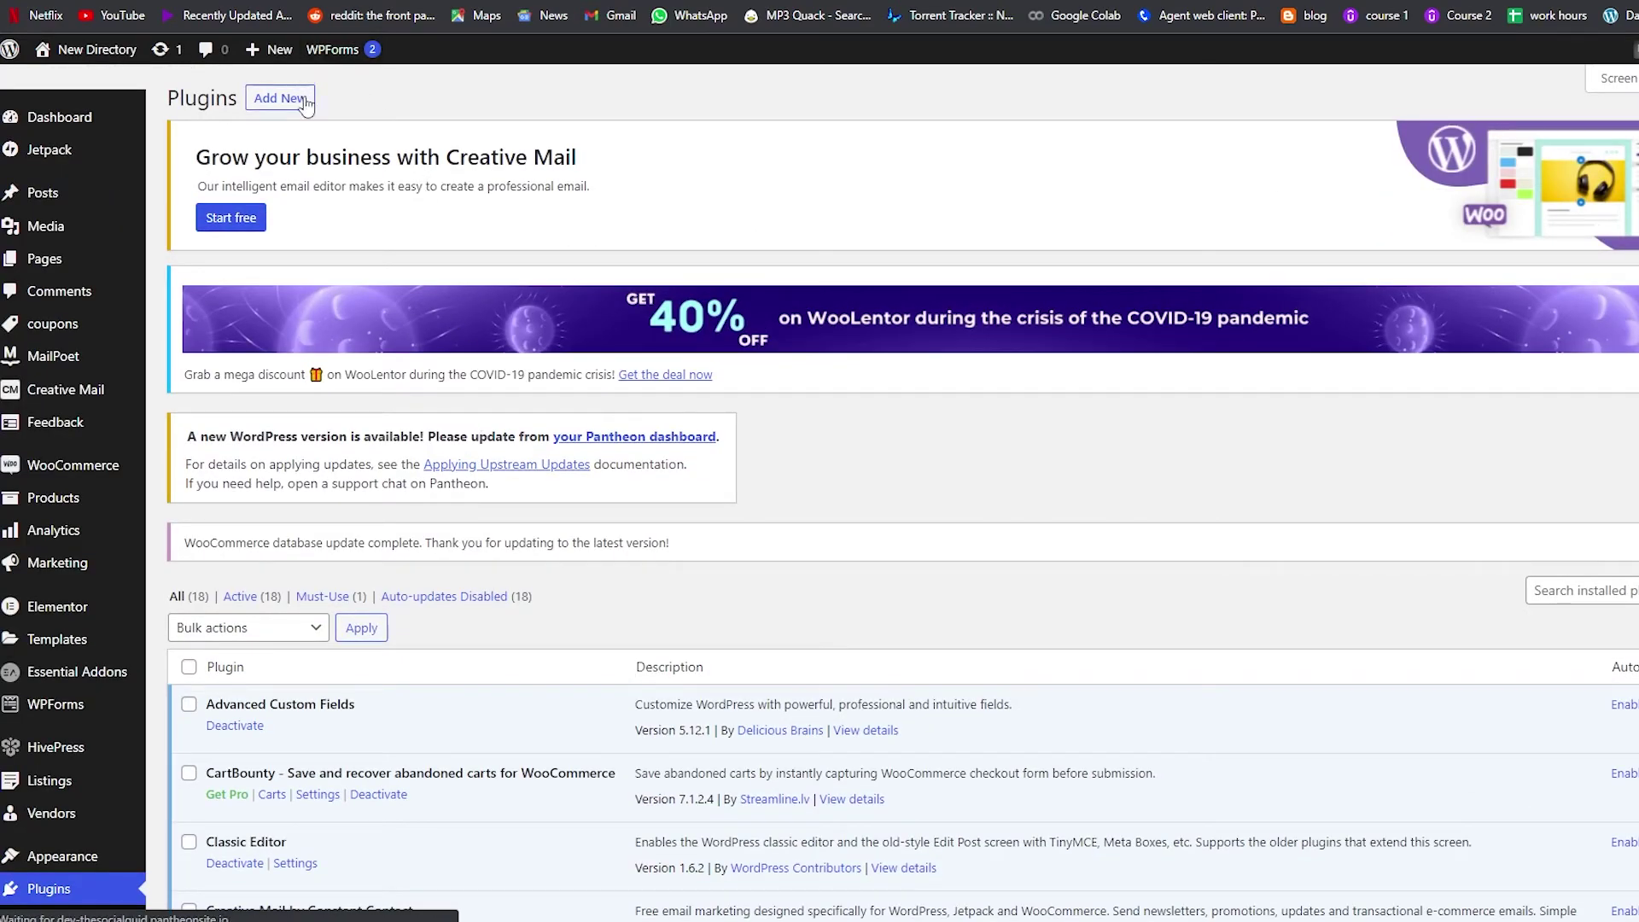
pyautogui.click(281, 99)
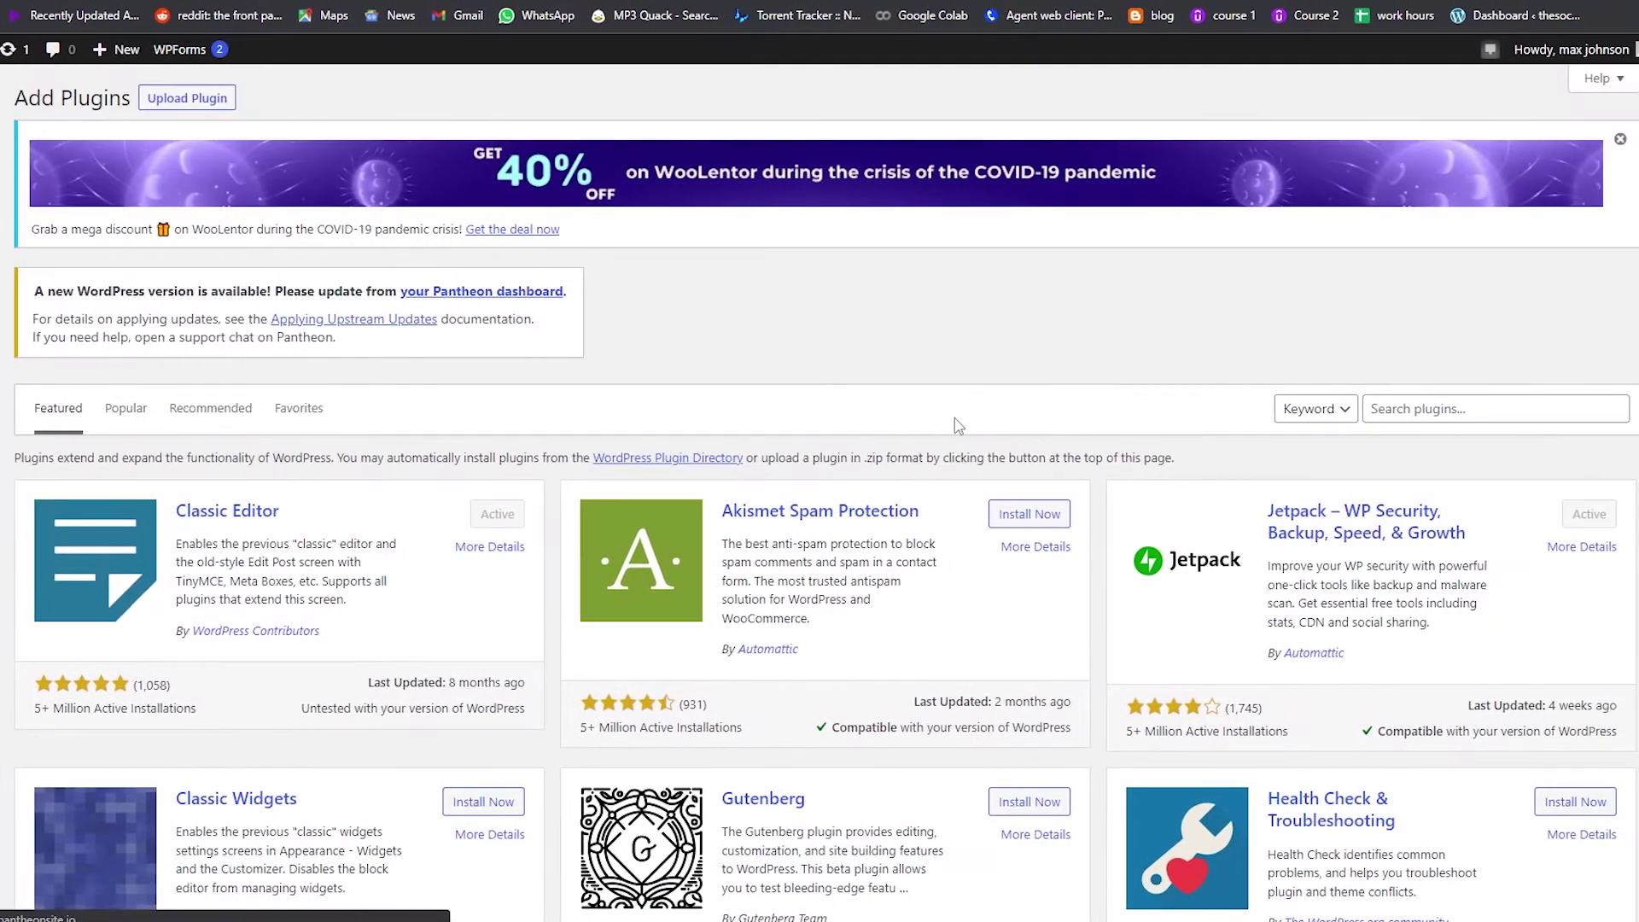
pyautogui.click(1469, 410)
pyautogui.write('code')
pyautogui.scroll(-3, 707, 560)
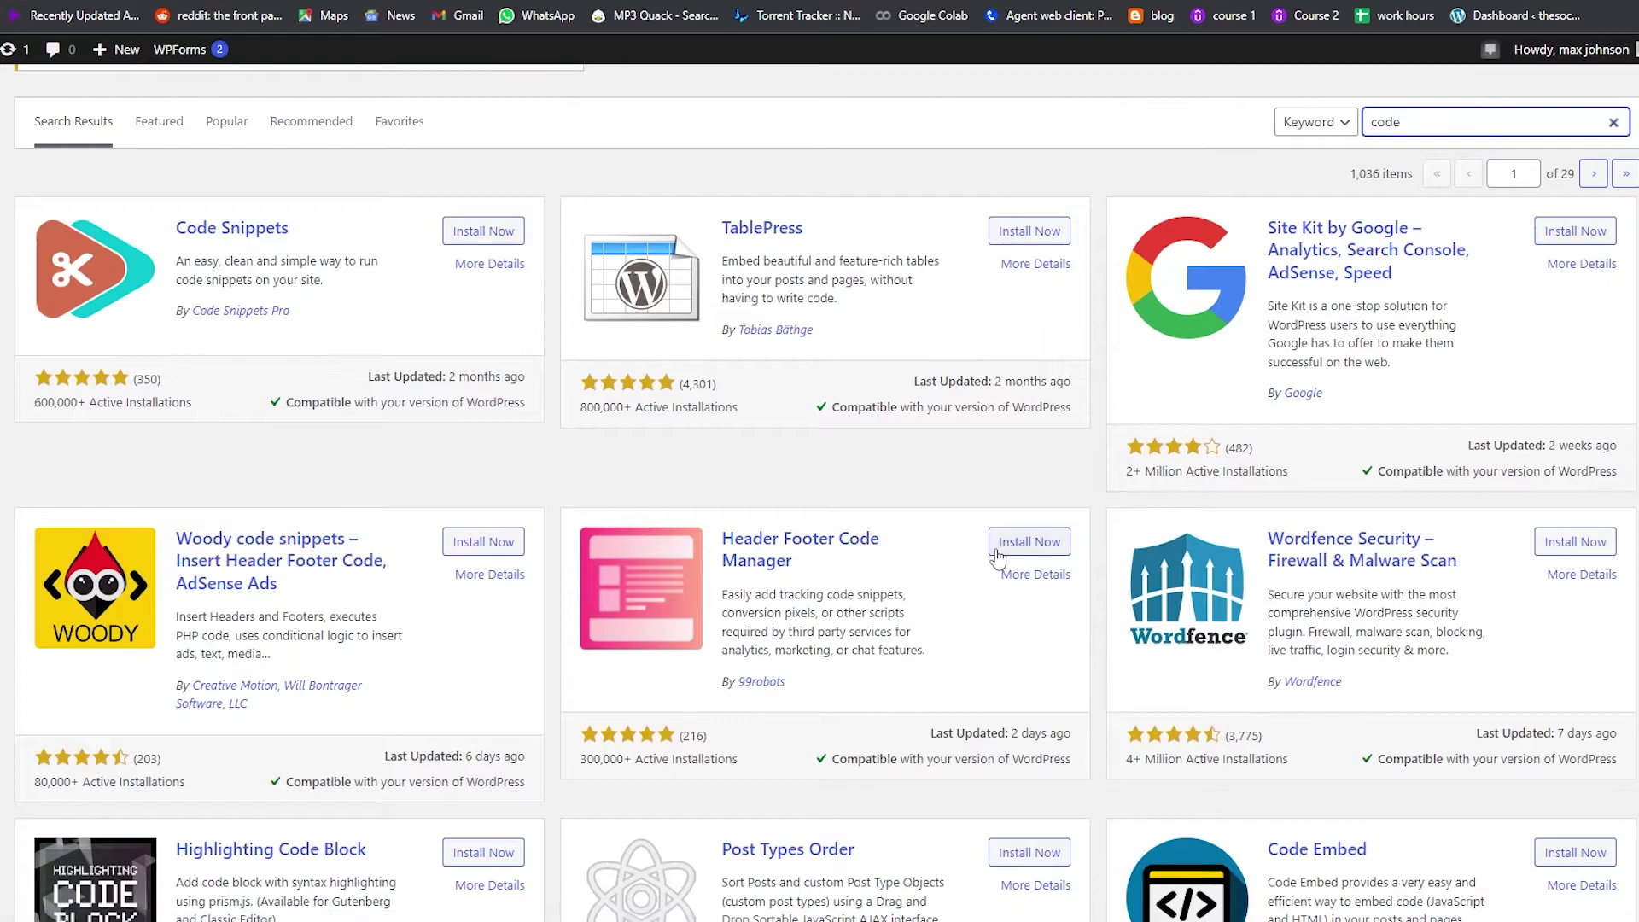
pyautogui.click(1028, 543)
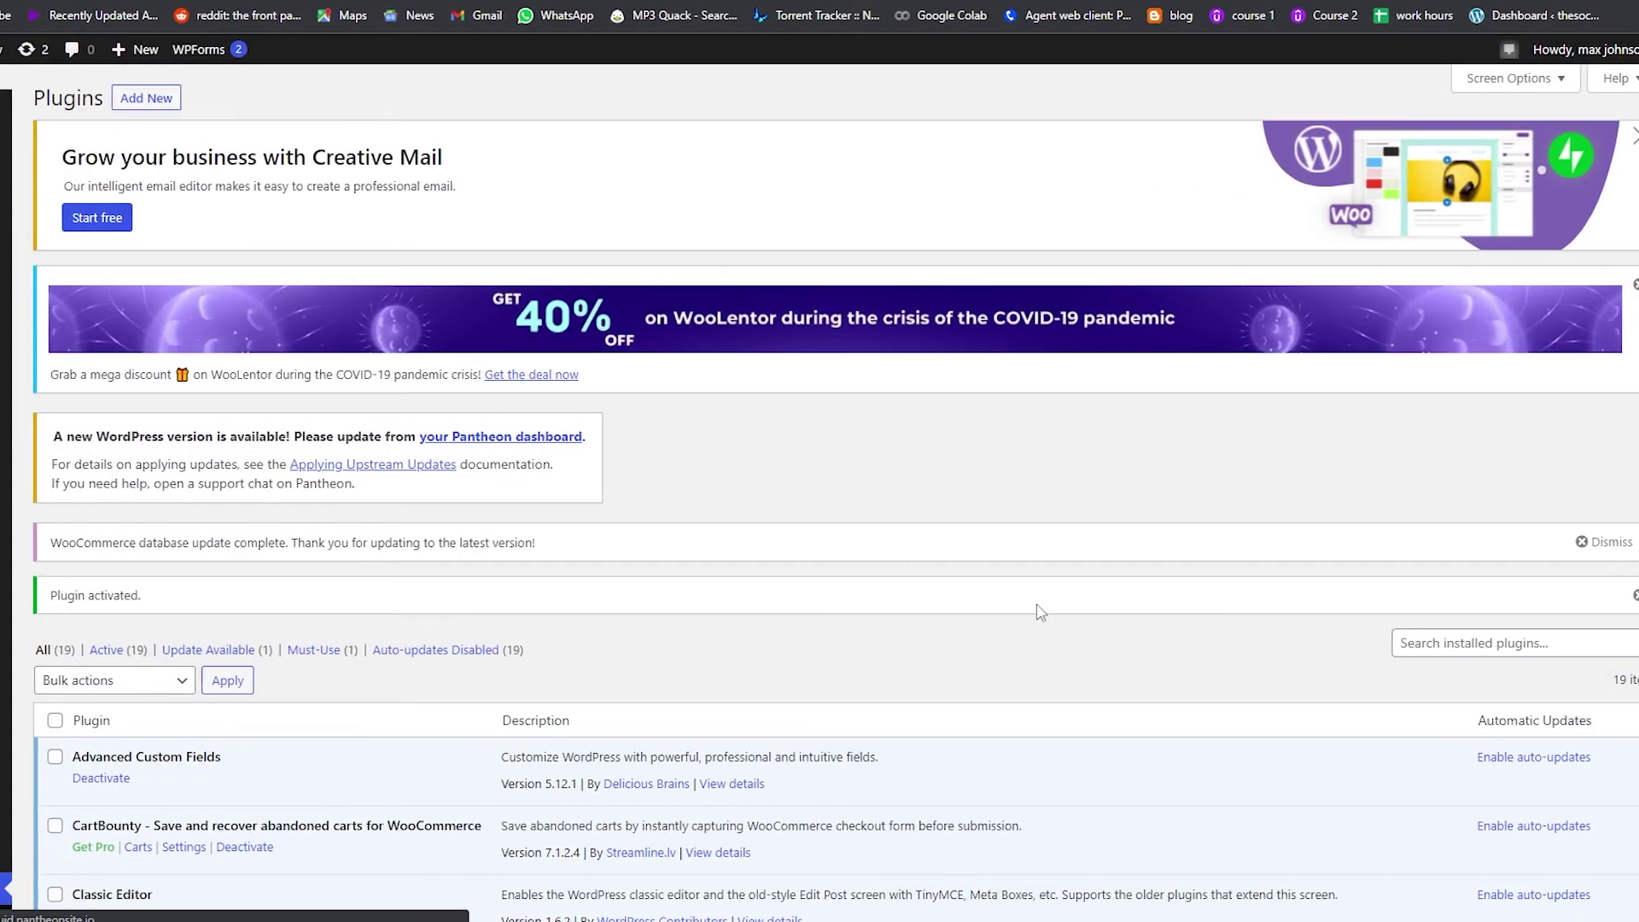
# Step: Bring up a blank Add New Snippet form from the HFCM sidebar menu
pyautogui.scroll(-1, 40, 381)
pyautogui.scroll(-2, 37, 649)
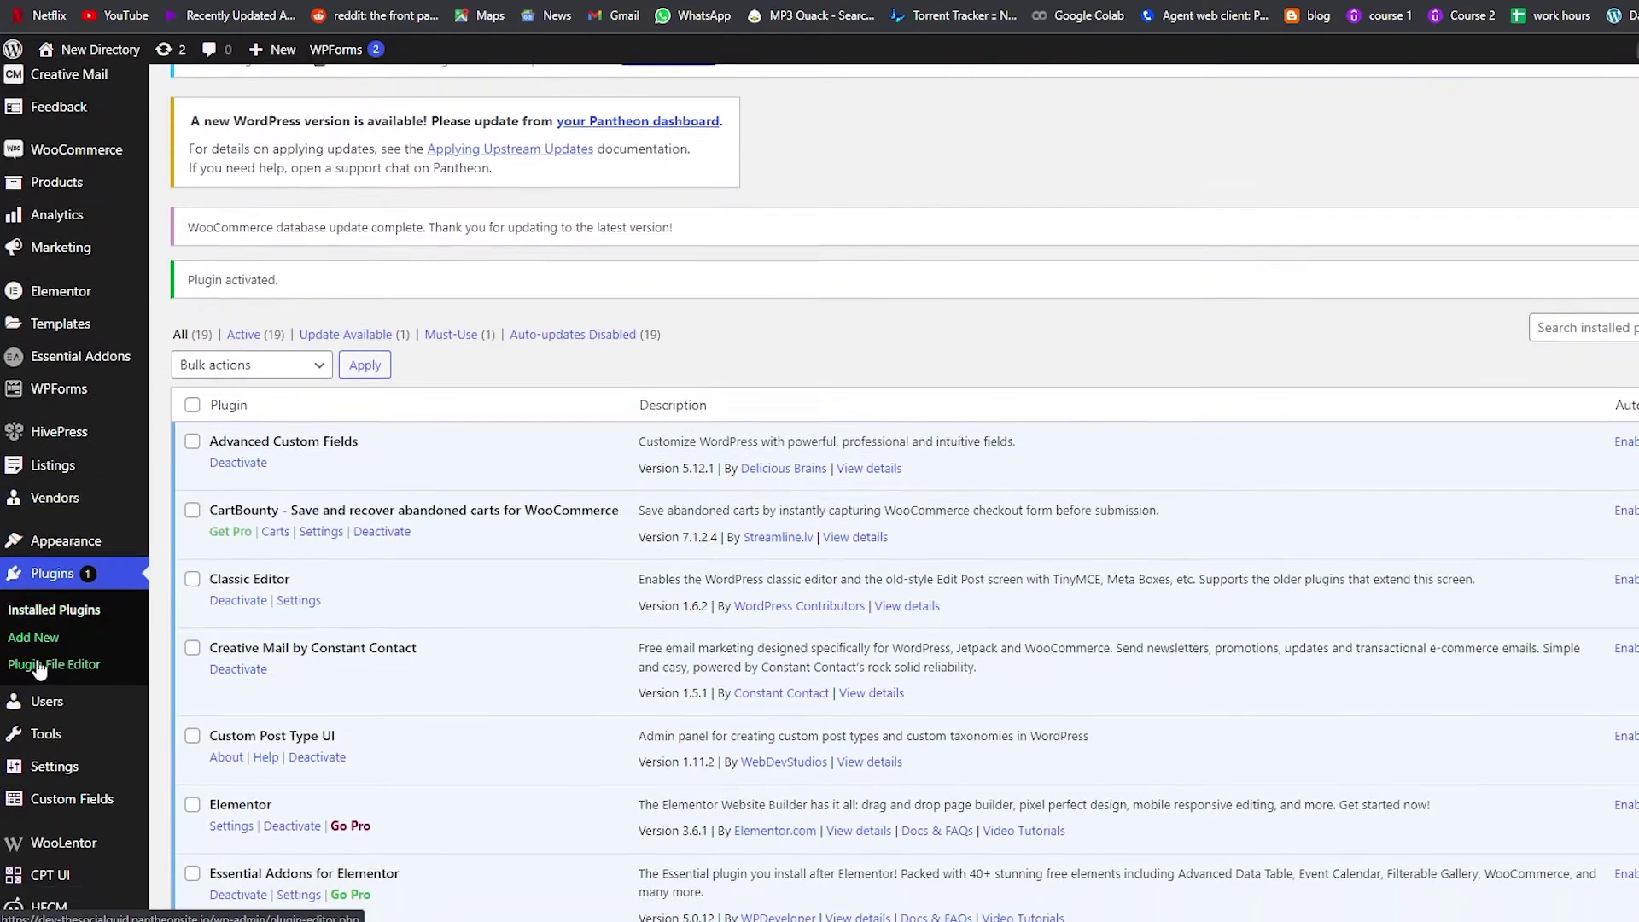
pyautogui.moveTo(77, 887)
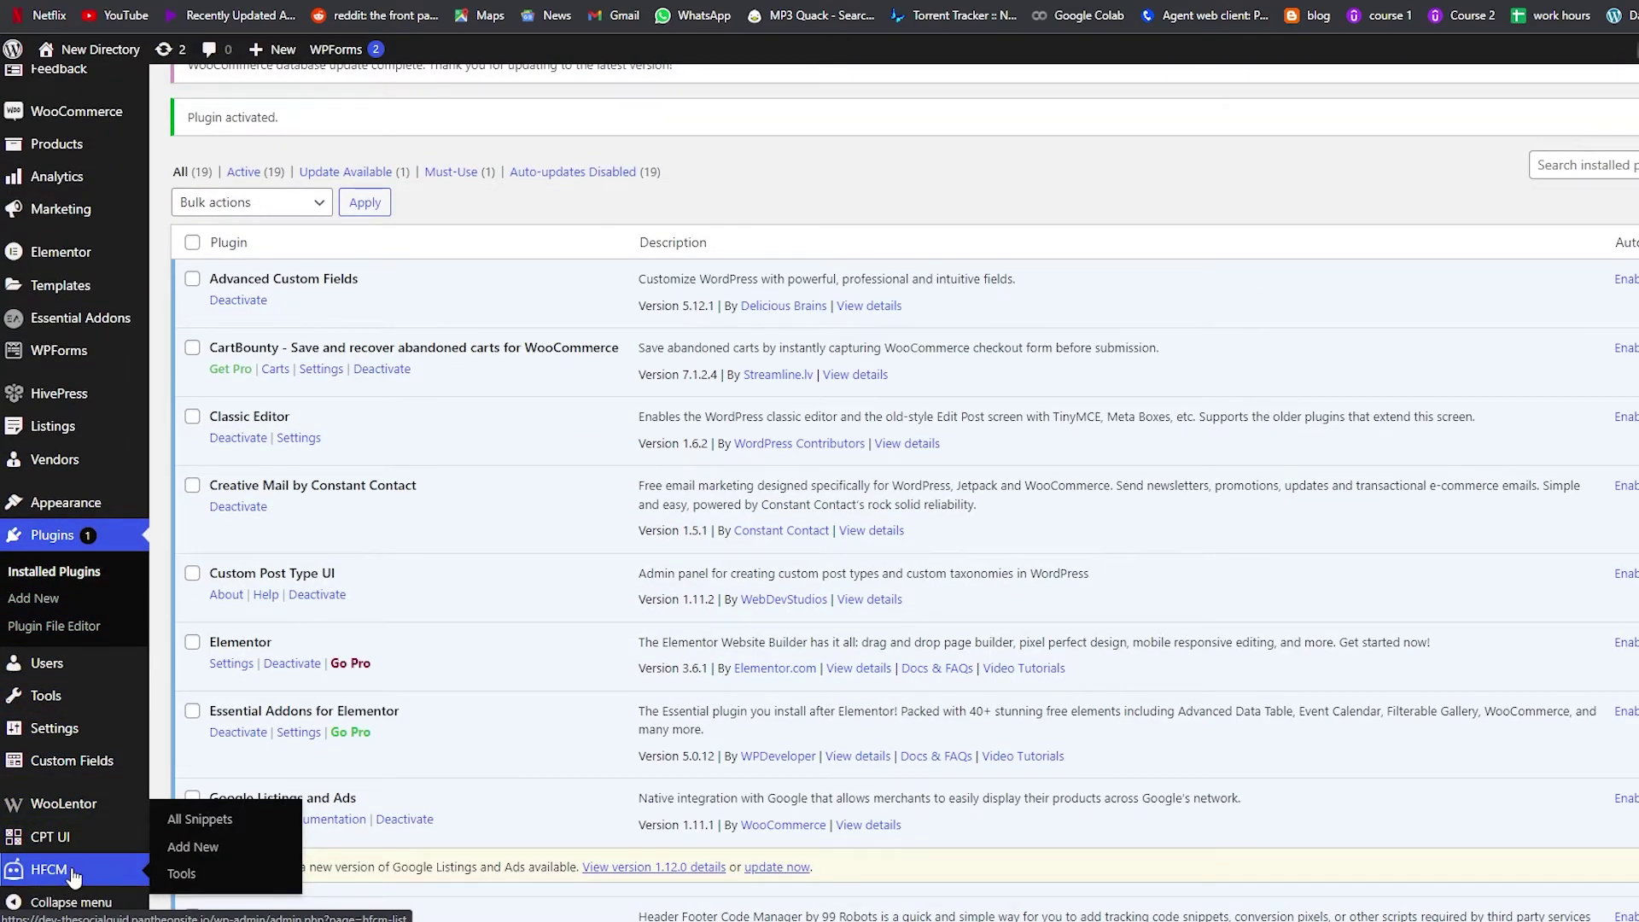
pyautogui.click(195, 847)
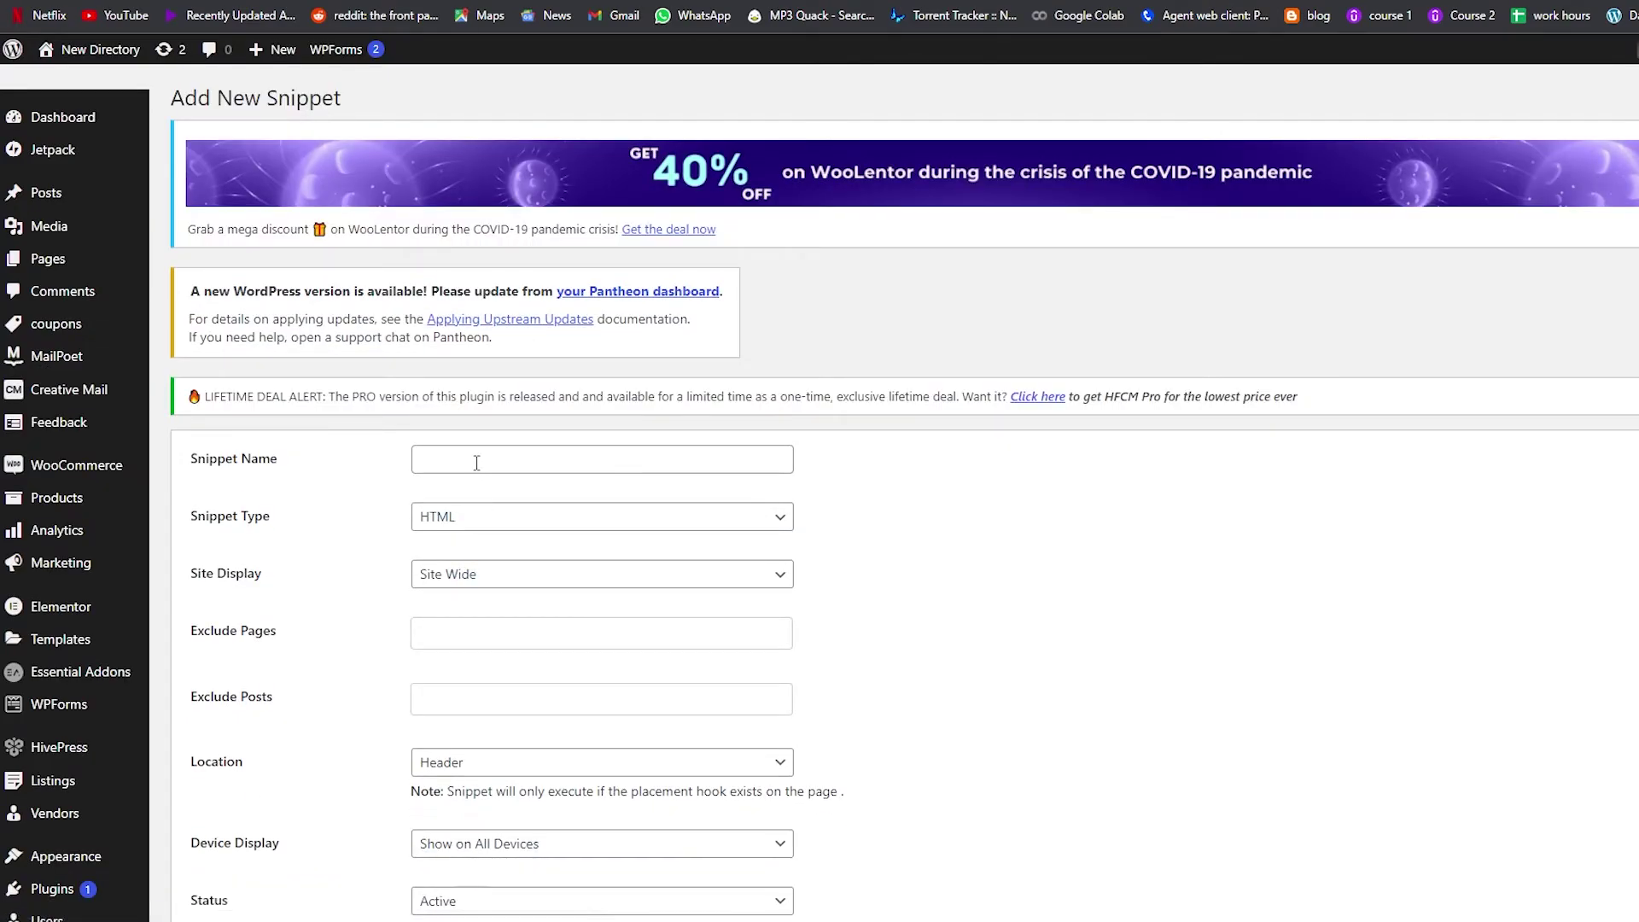
# Step: Name the snippet 'gtag', set its type to Javascript and keep Site Wide display
pyautogui.click(476, 462)
pyautogui.click(342, 463)
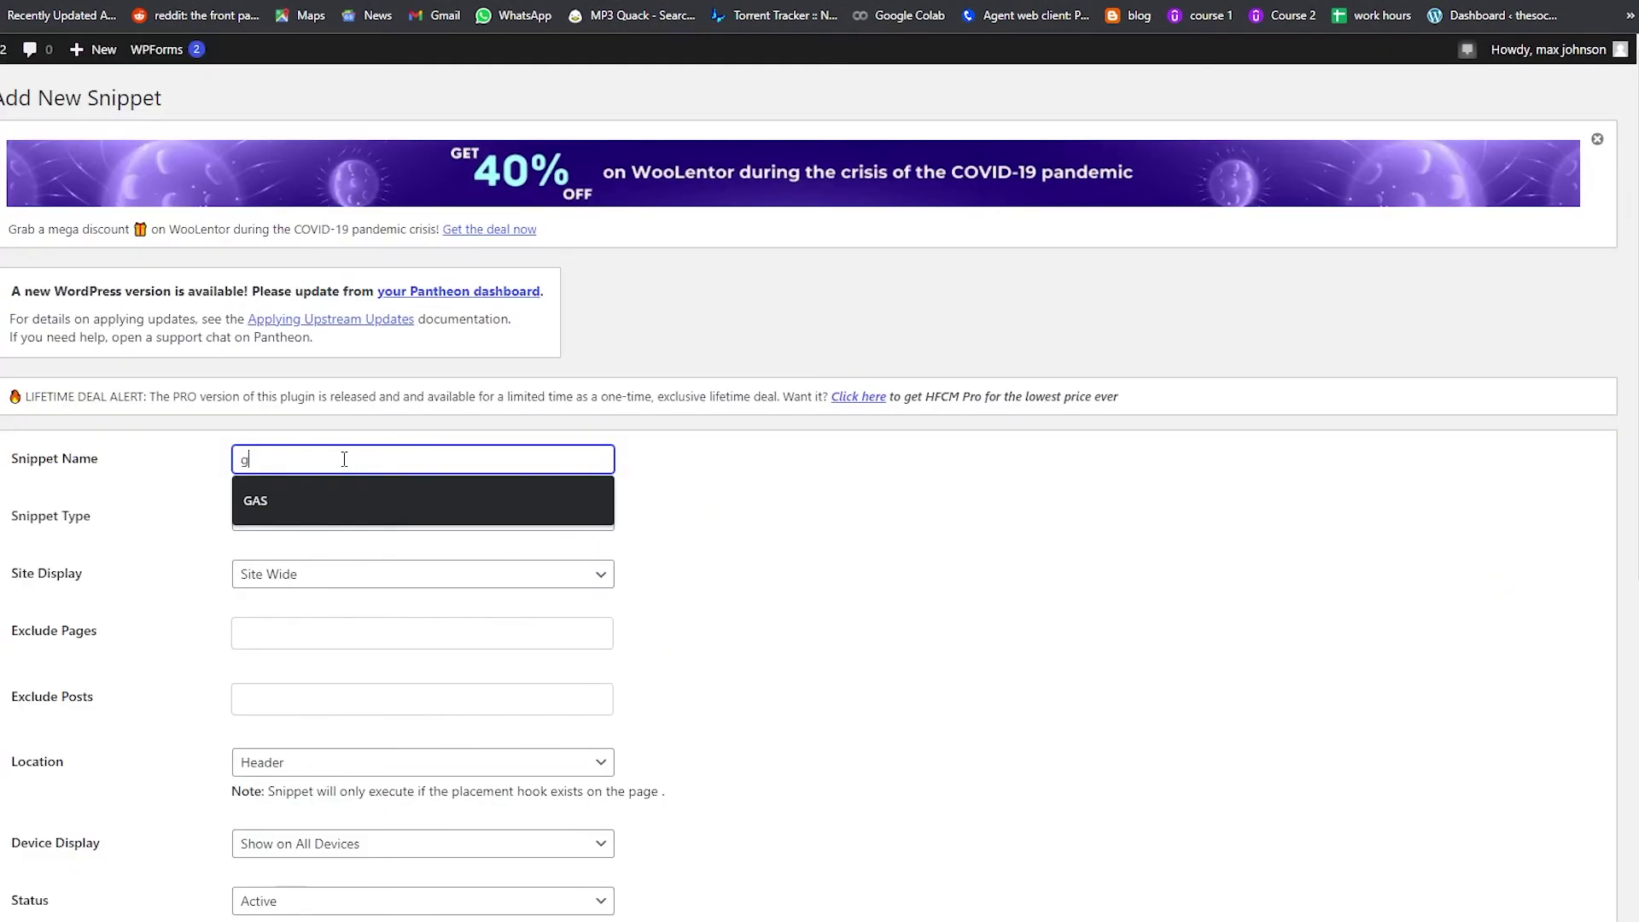
pyautogui.write('tag')
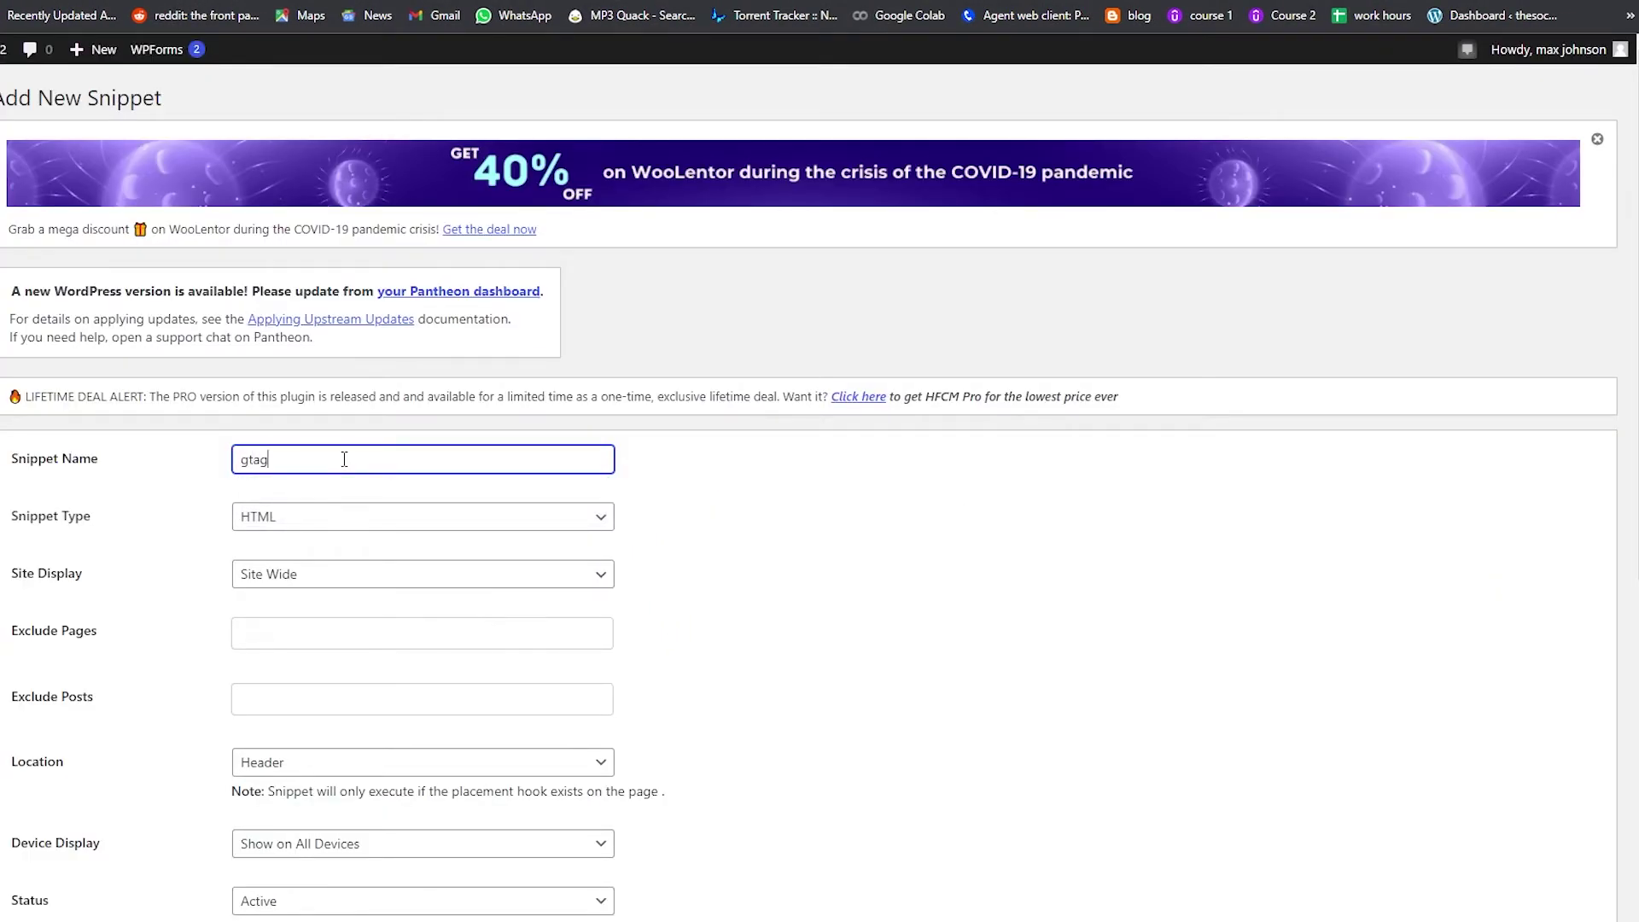
pyautogui.click(329, 515)
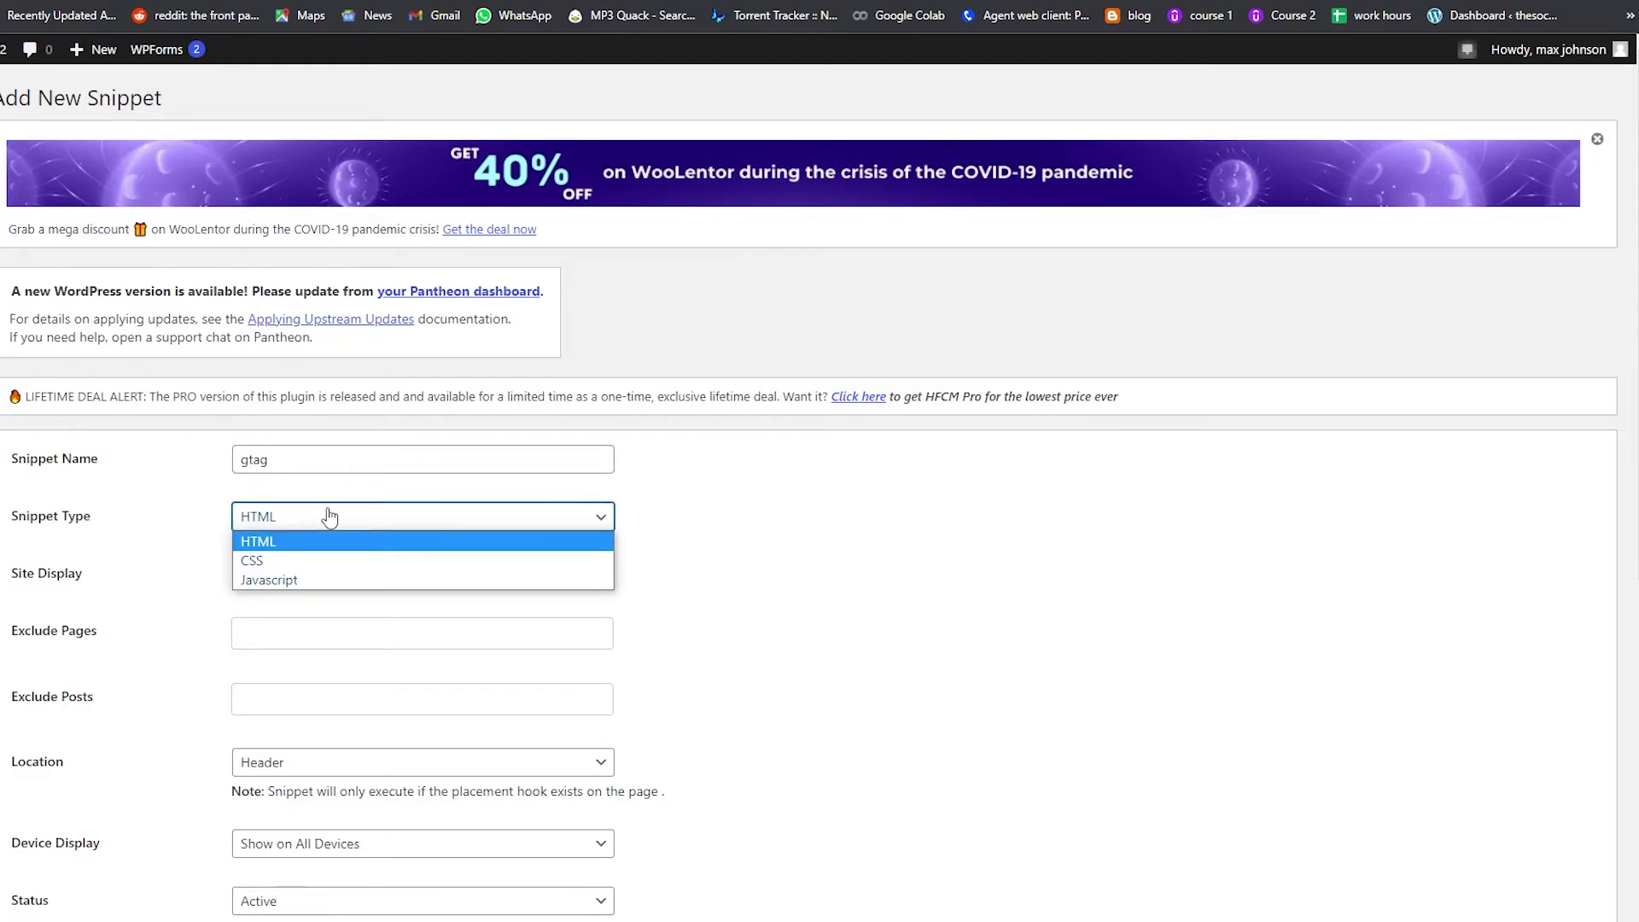
pyautogui.click(320, 577)
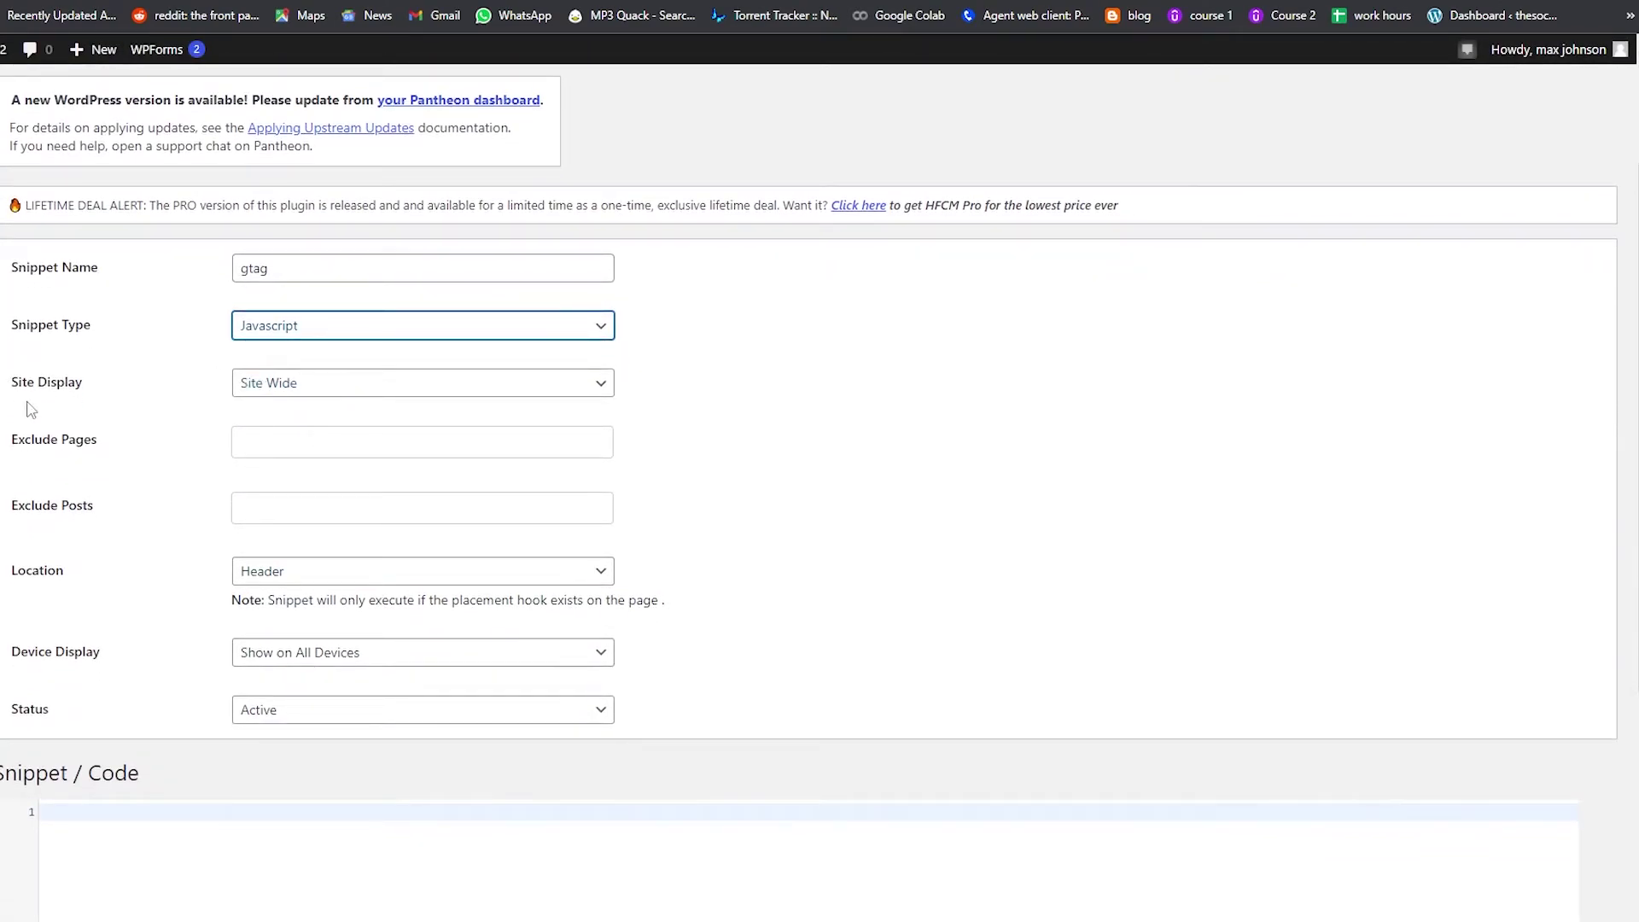
pyautogui.click(273, 389)
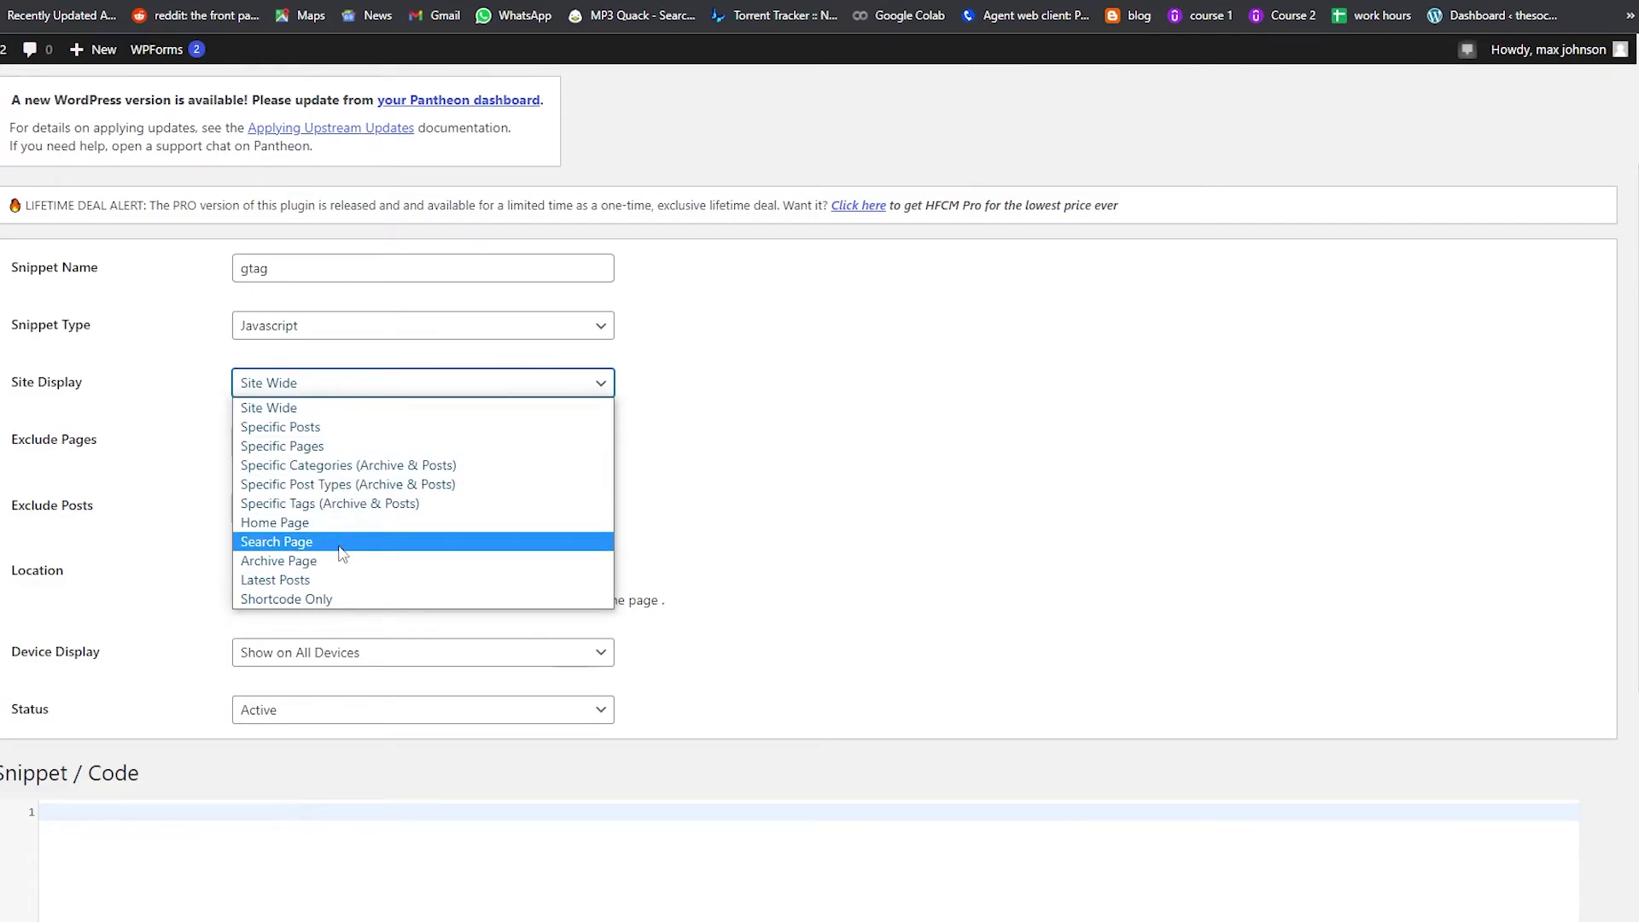
pyautogui.click(267, 381)
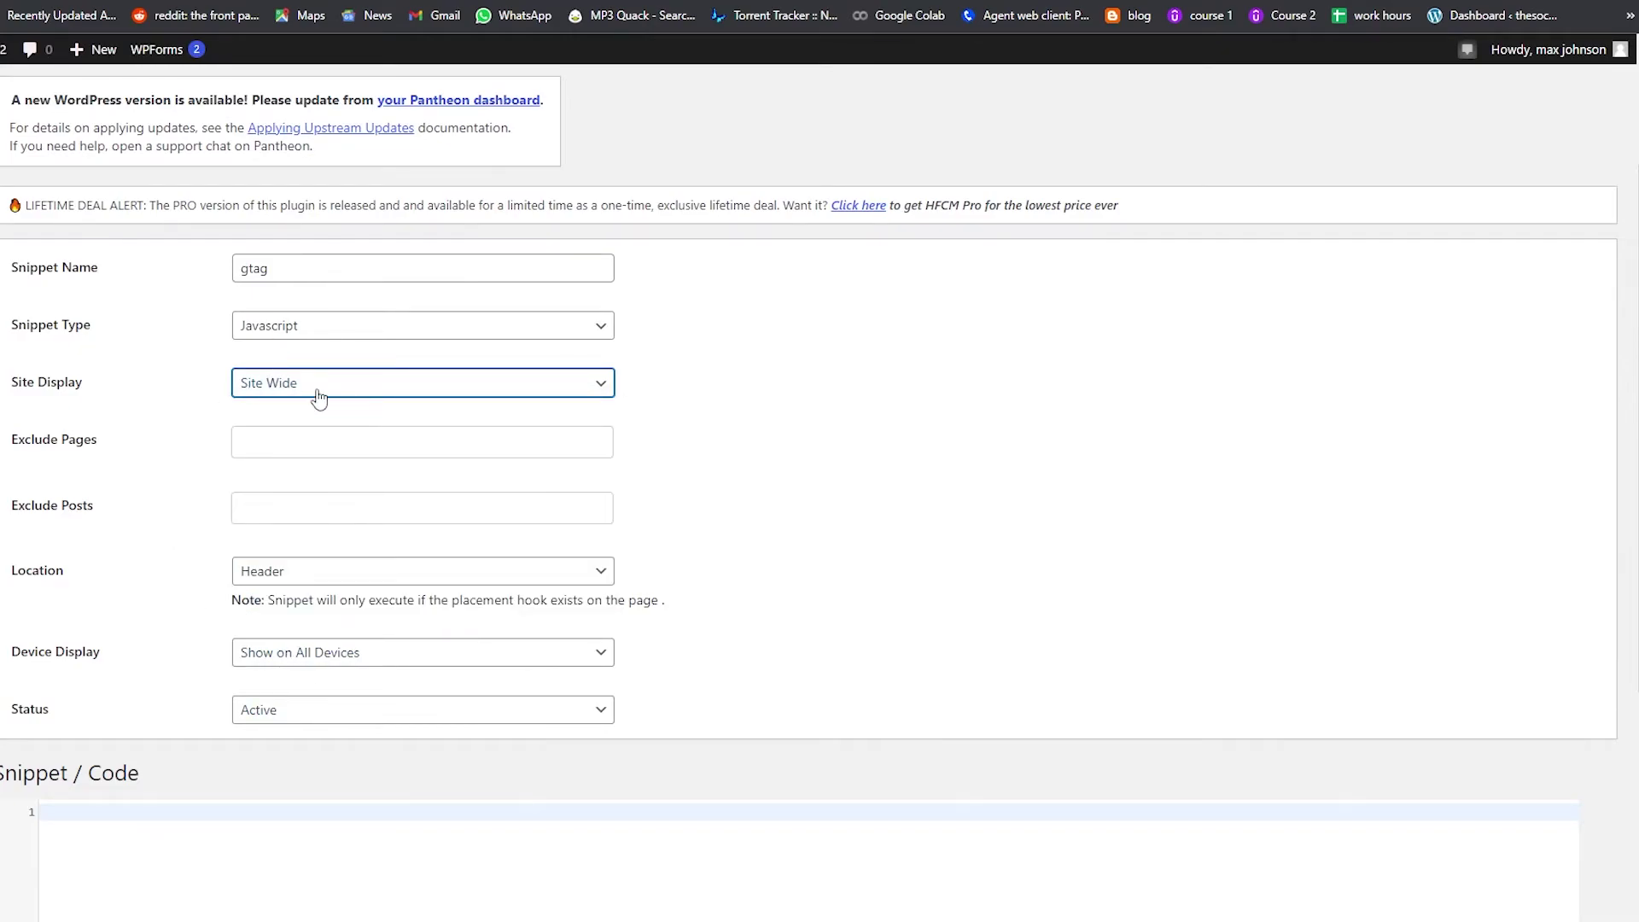
# Step: Keep the Header location, paste the gtag script as the snippet code, and save
pyautogui.scroll(-2, 290, 389)
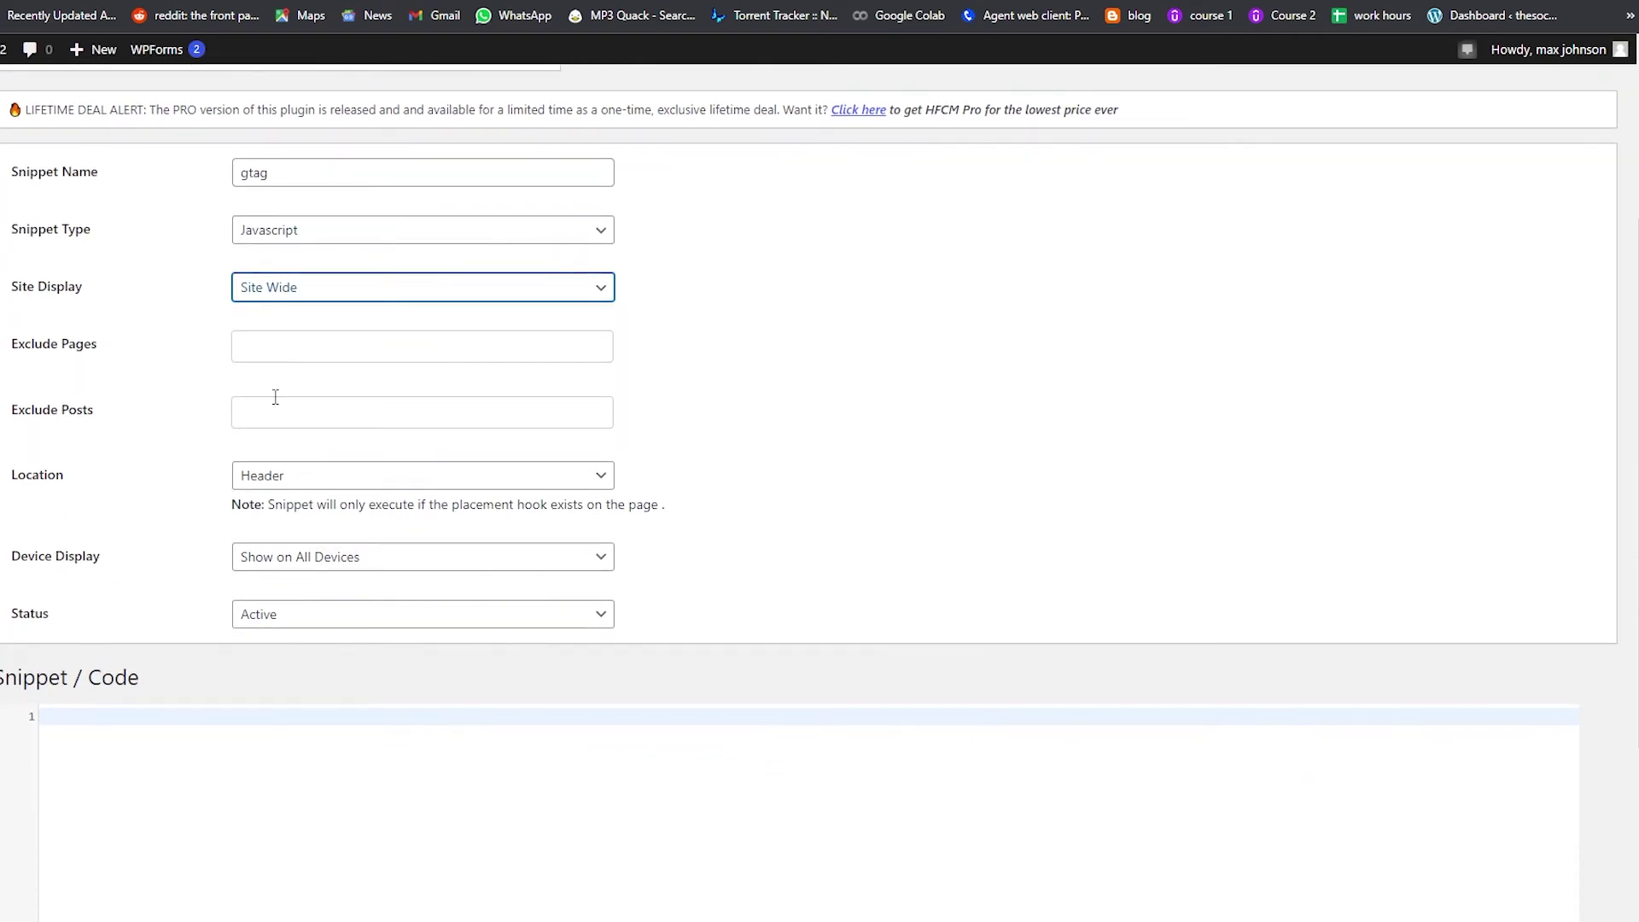
pyautogui.click(307, 386)
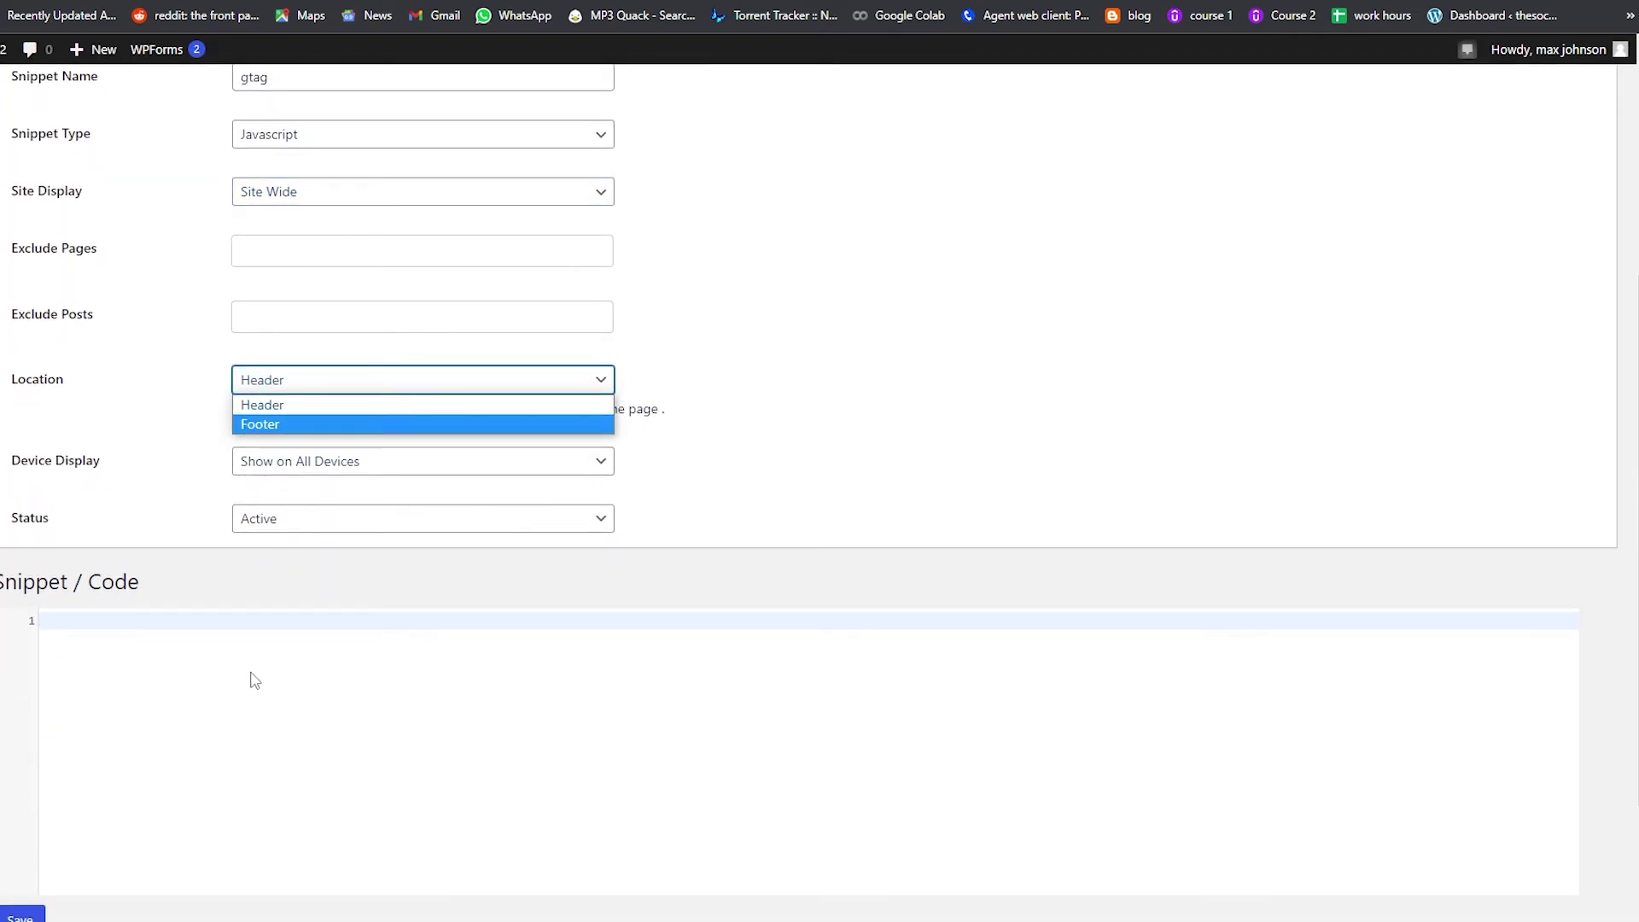
pyautogui.scroll(-2, 253, 676)
pyautogui.click(150, 501)
pyautogui.write('<!-- Global site tag (gtag.js) - Google Analytics --> <script async src="https://www.googletagmanager.com/gtag/js?id=G-TETXD2KQBC"></script> <script>   window.dataLayer = window.dataLayer || [];   function gtag(){dataLayer.push(arguments);}   gtag(\'js\', new Date());    gtag(\'config\', \'G-TETXD2KQBC\'); </script>')
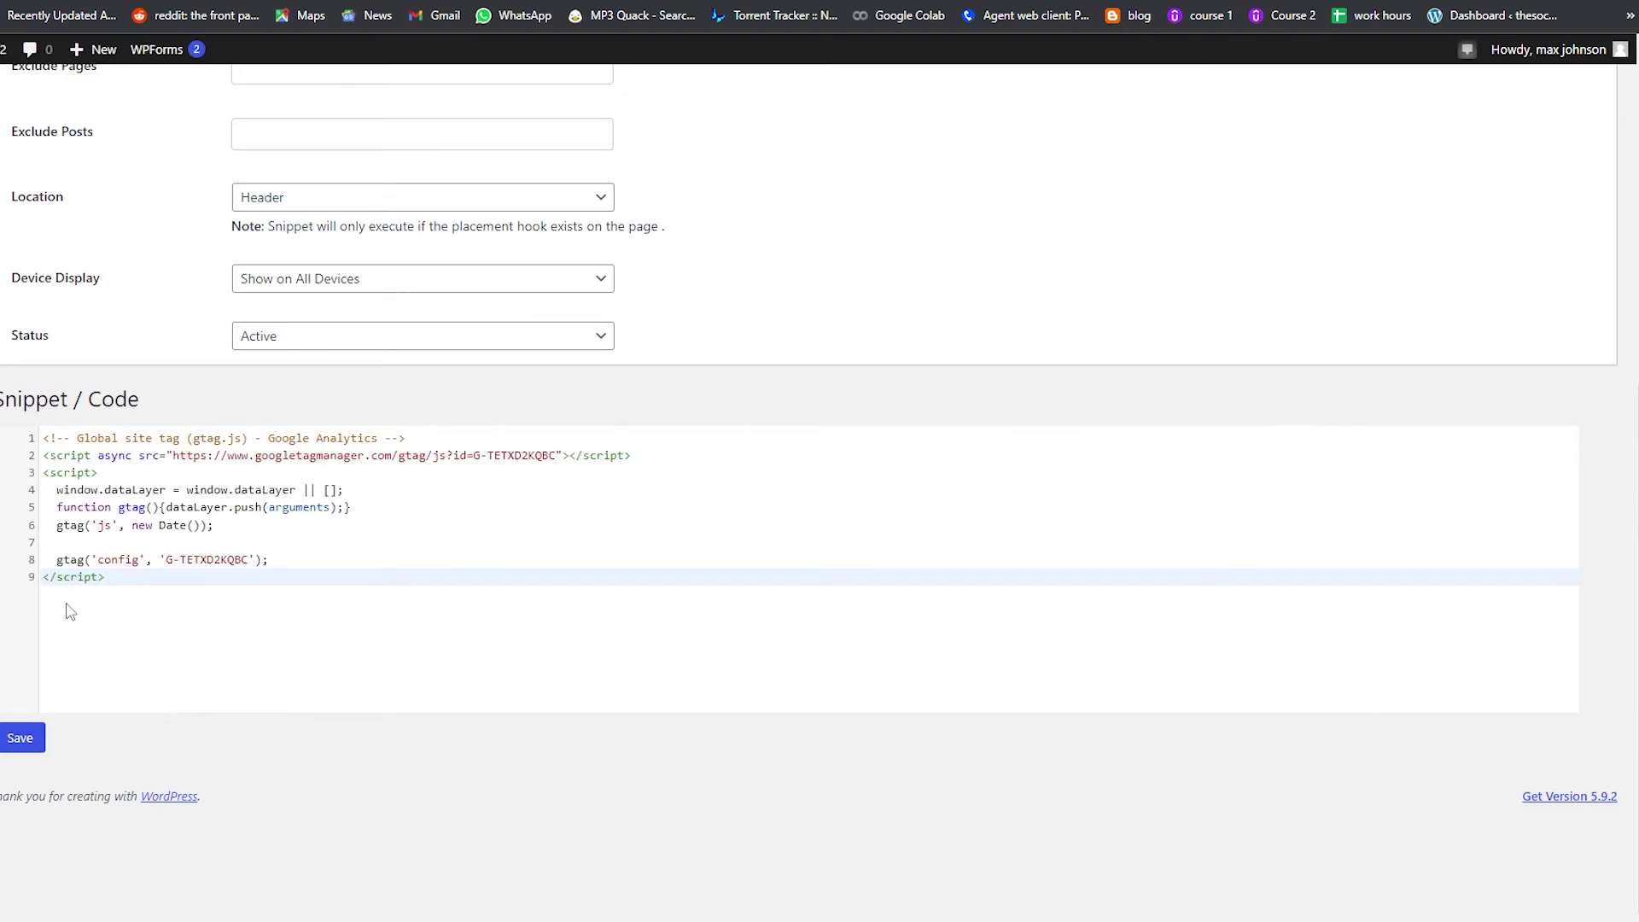
pyautogui.click(28, 747)
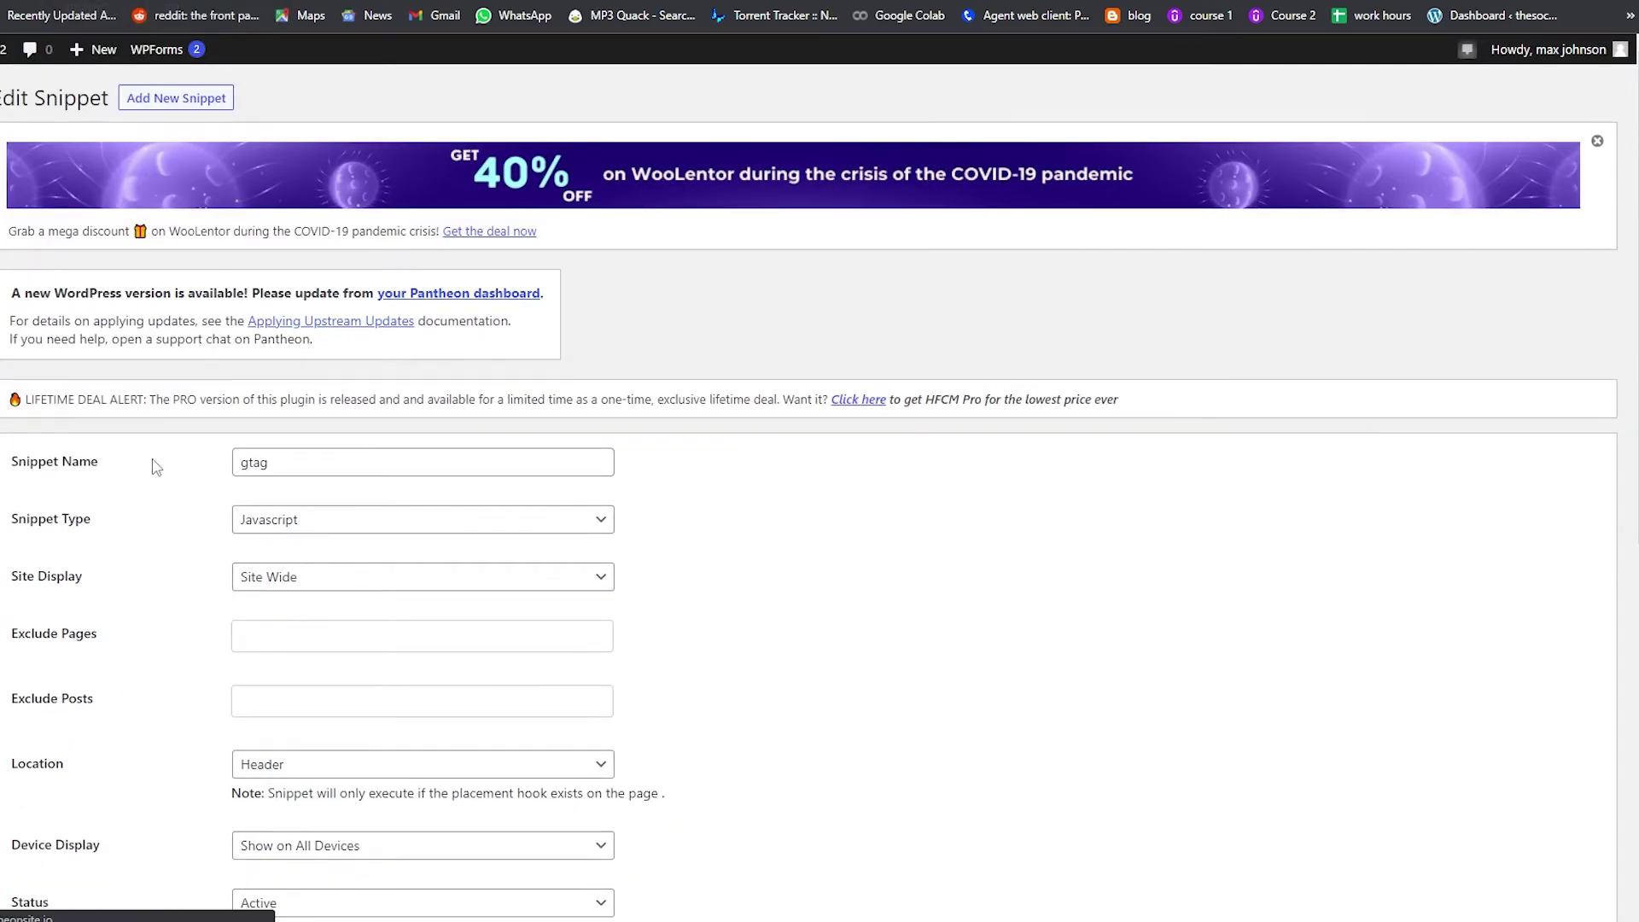
pyautogui.hotkey('ctrl', 'Tab')
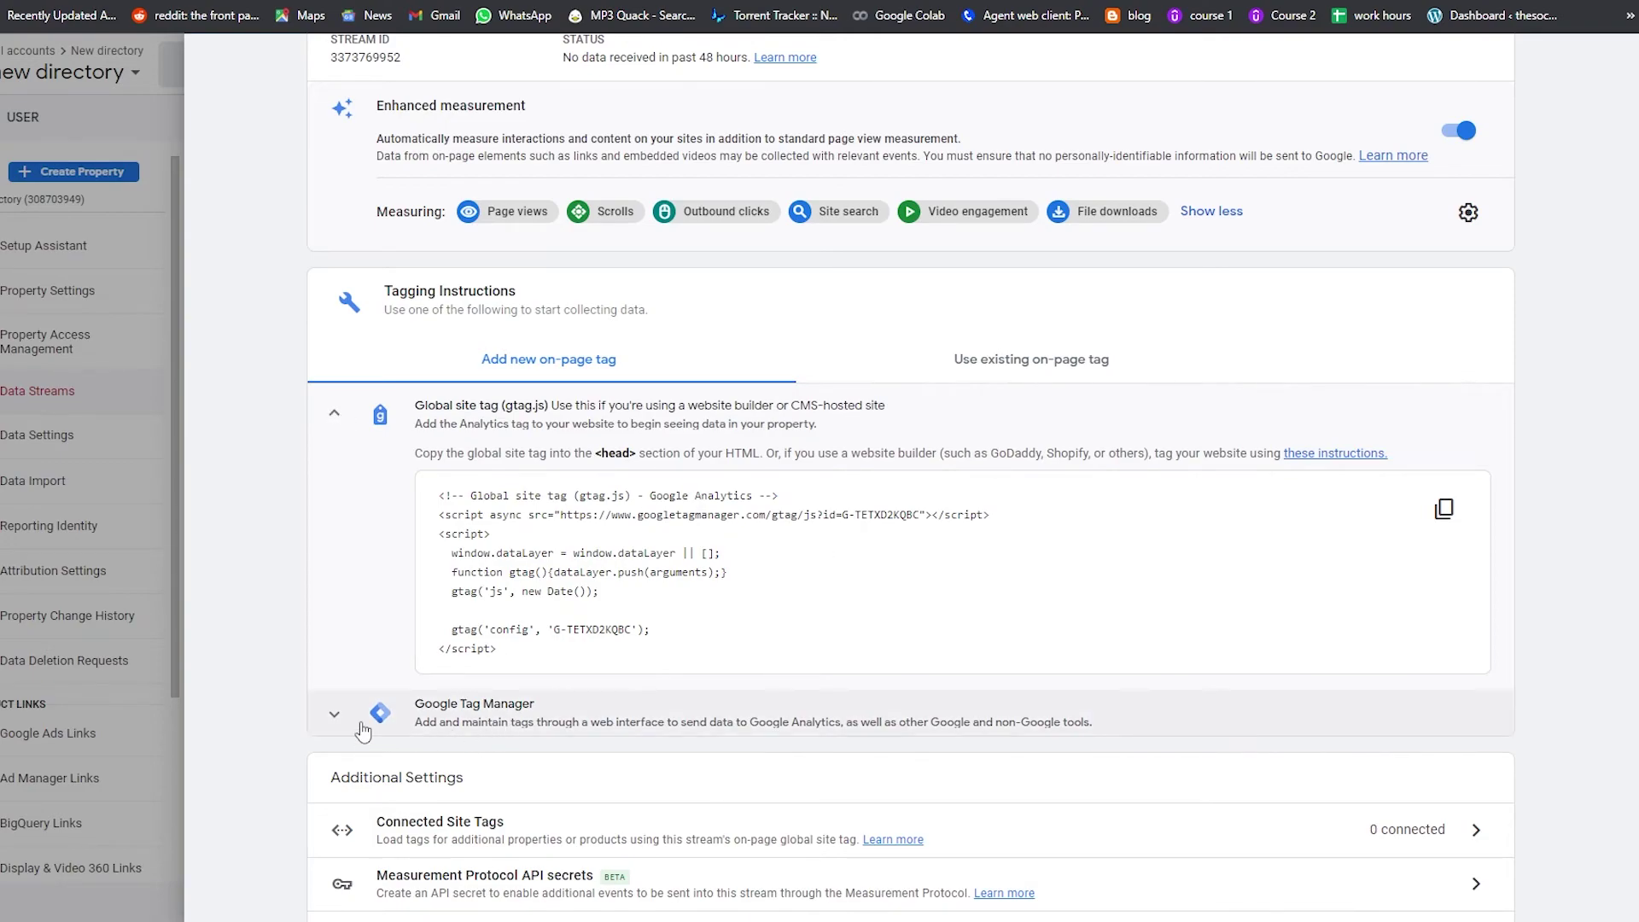
pyautogui.click(335, 714)
pyautogui.scroll(-1, 597, 734)
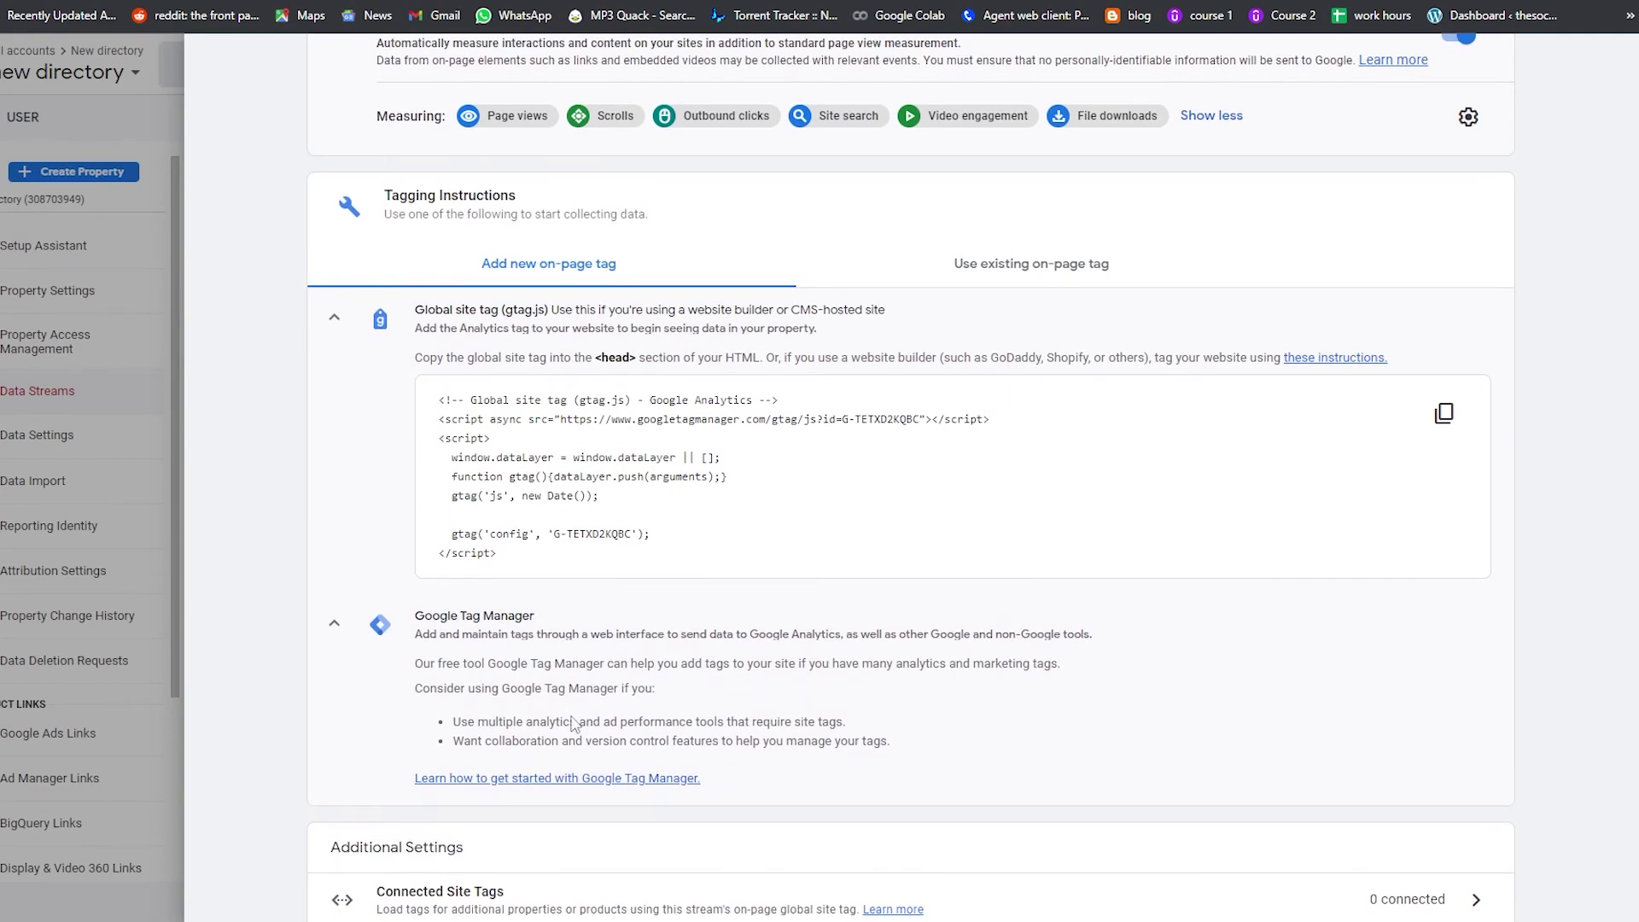
pyautogui.scroll(2, 547, 796)
pyautogui.scroll(-1, 543, 809)
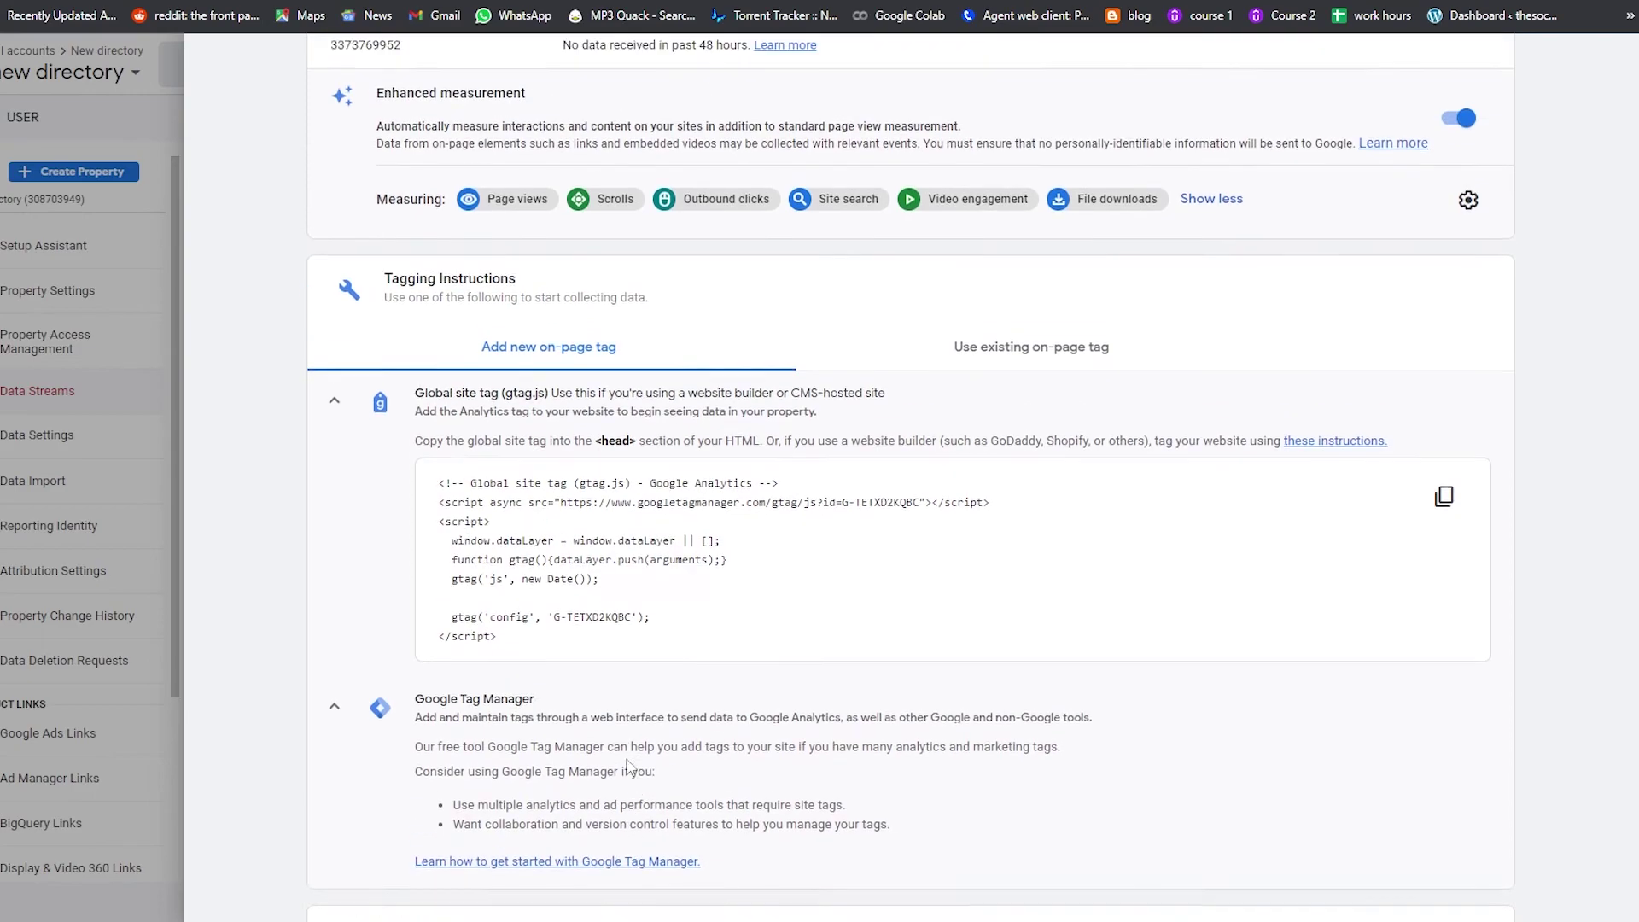
pyautogui.scroll(1, 525, 646)
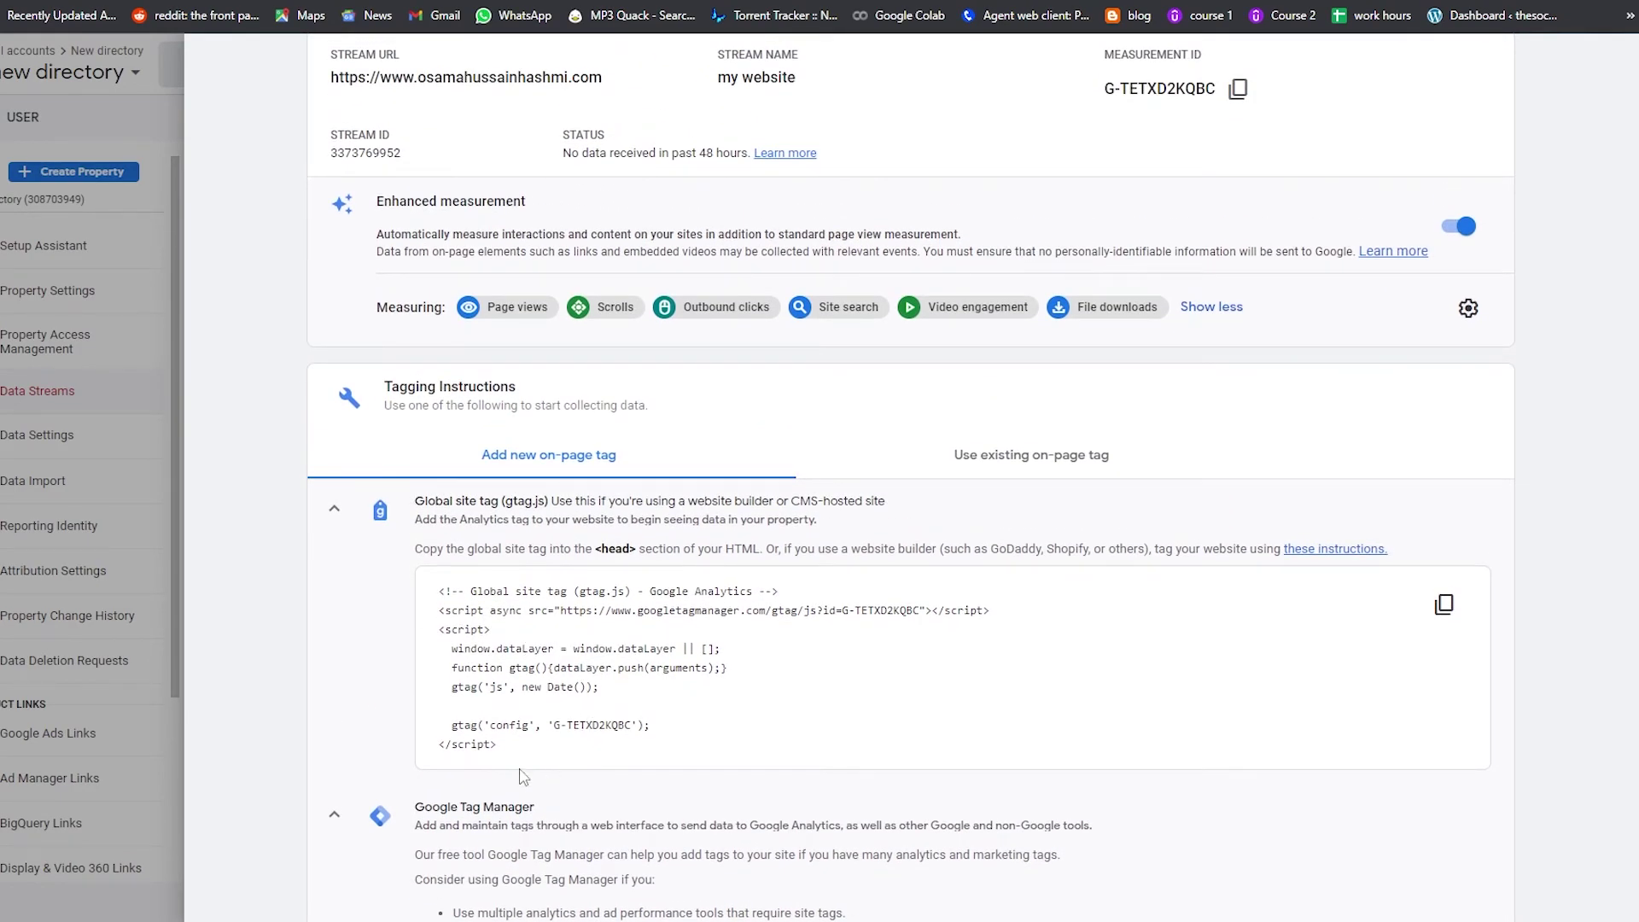
pyautogui.moveTo(522, 775); pyautogui.dragTo(432, 598)
pyautogui.click(493, 645)
pyautogui.scroll(1, 492, 645)
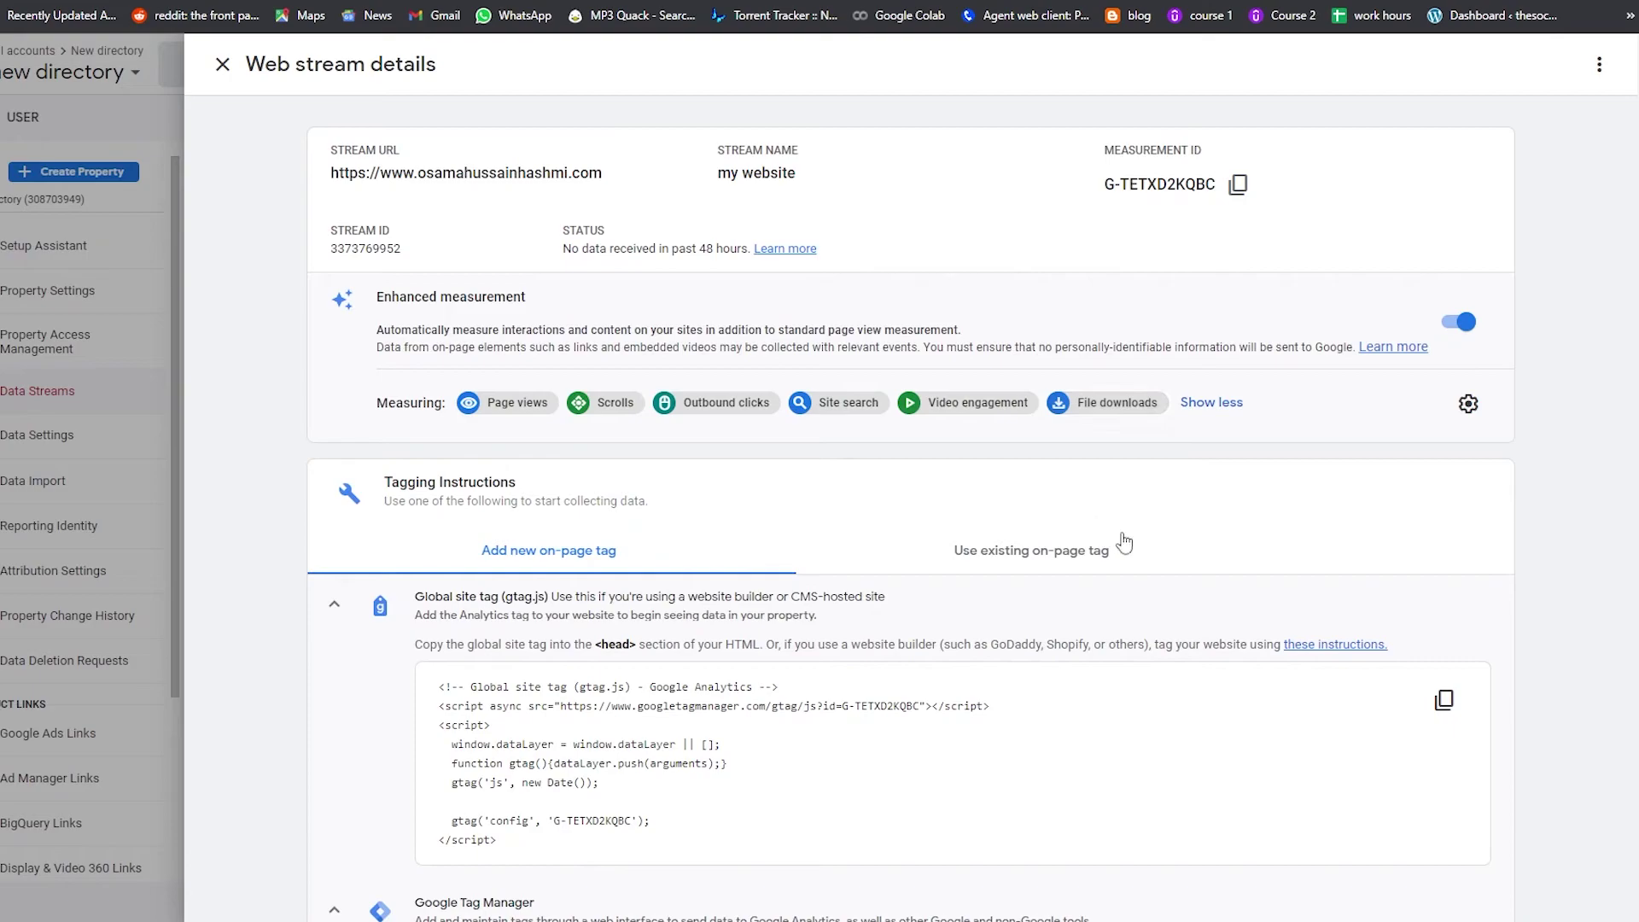
pyautogui.scroll(-1, 1212, 546)
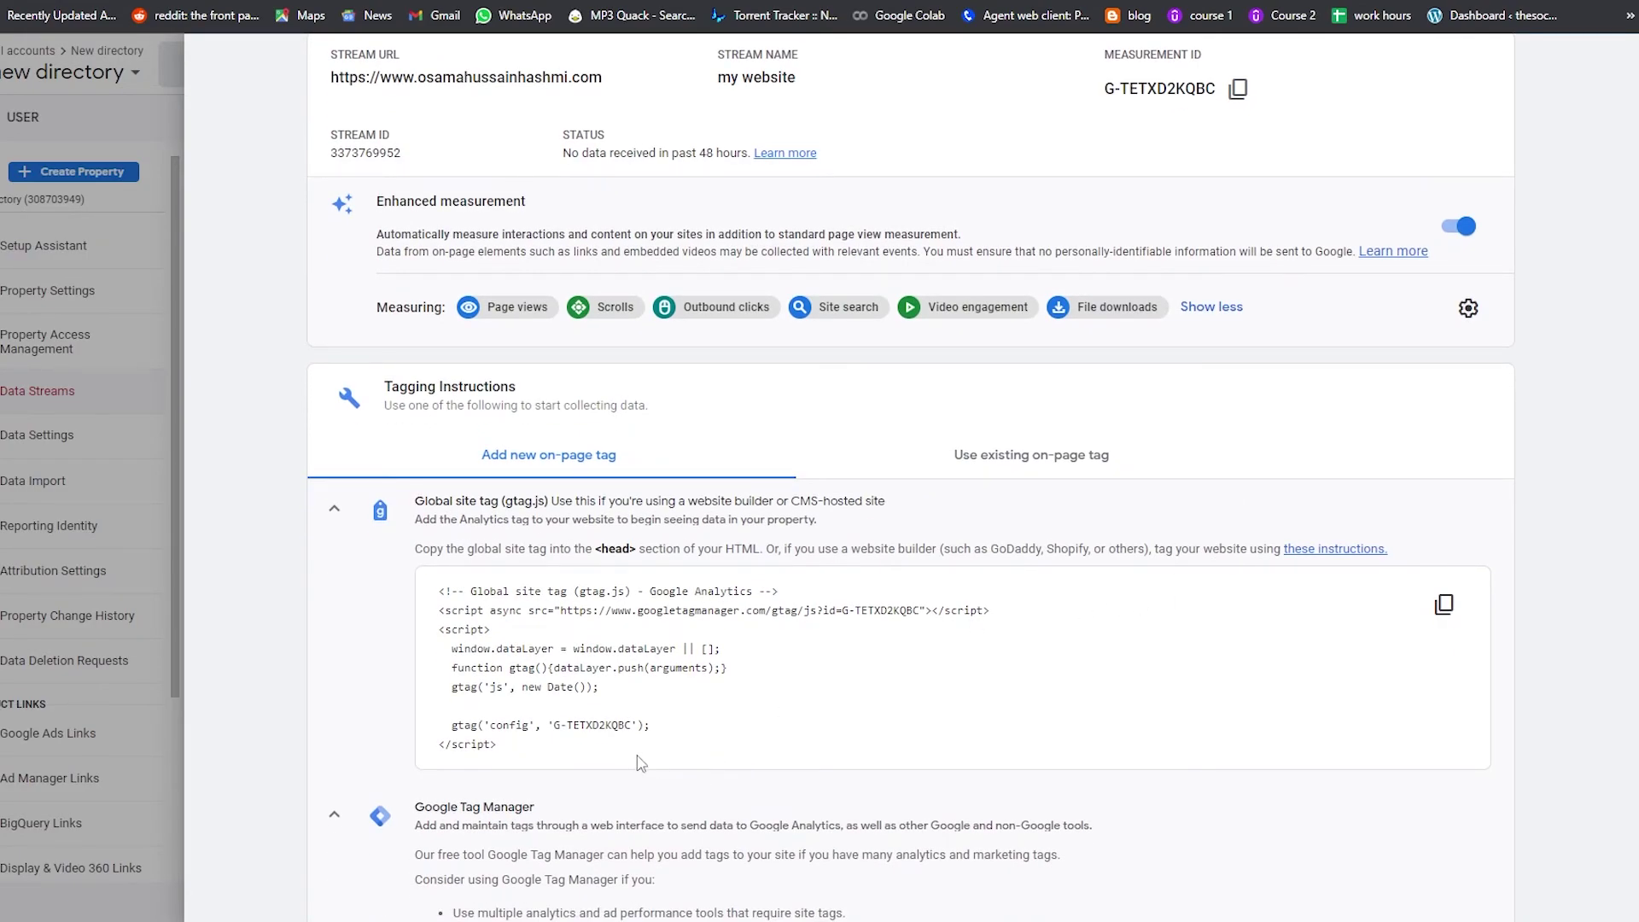
pyautogui.scroll(1, 664, 789)
pyautogui.scroll(-1, 1016, 755)
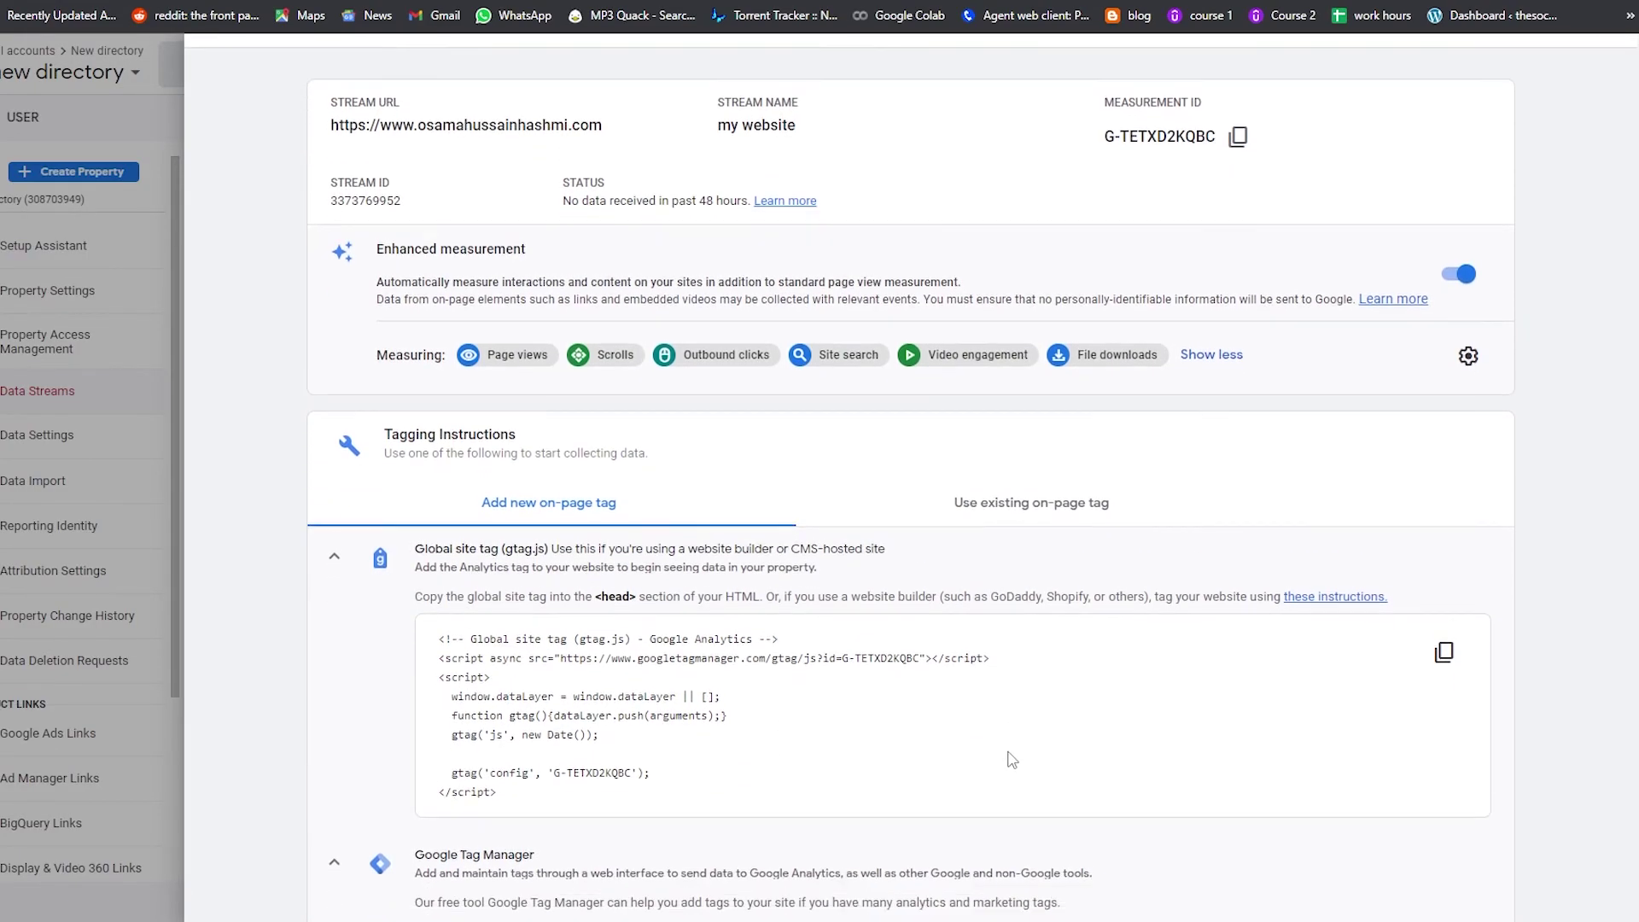
pyautogui.scroll(-3, 581, 640)
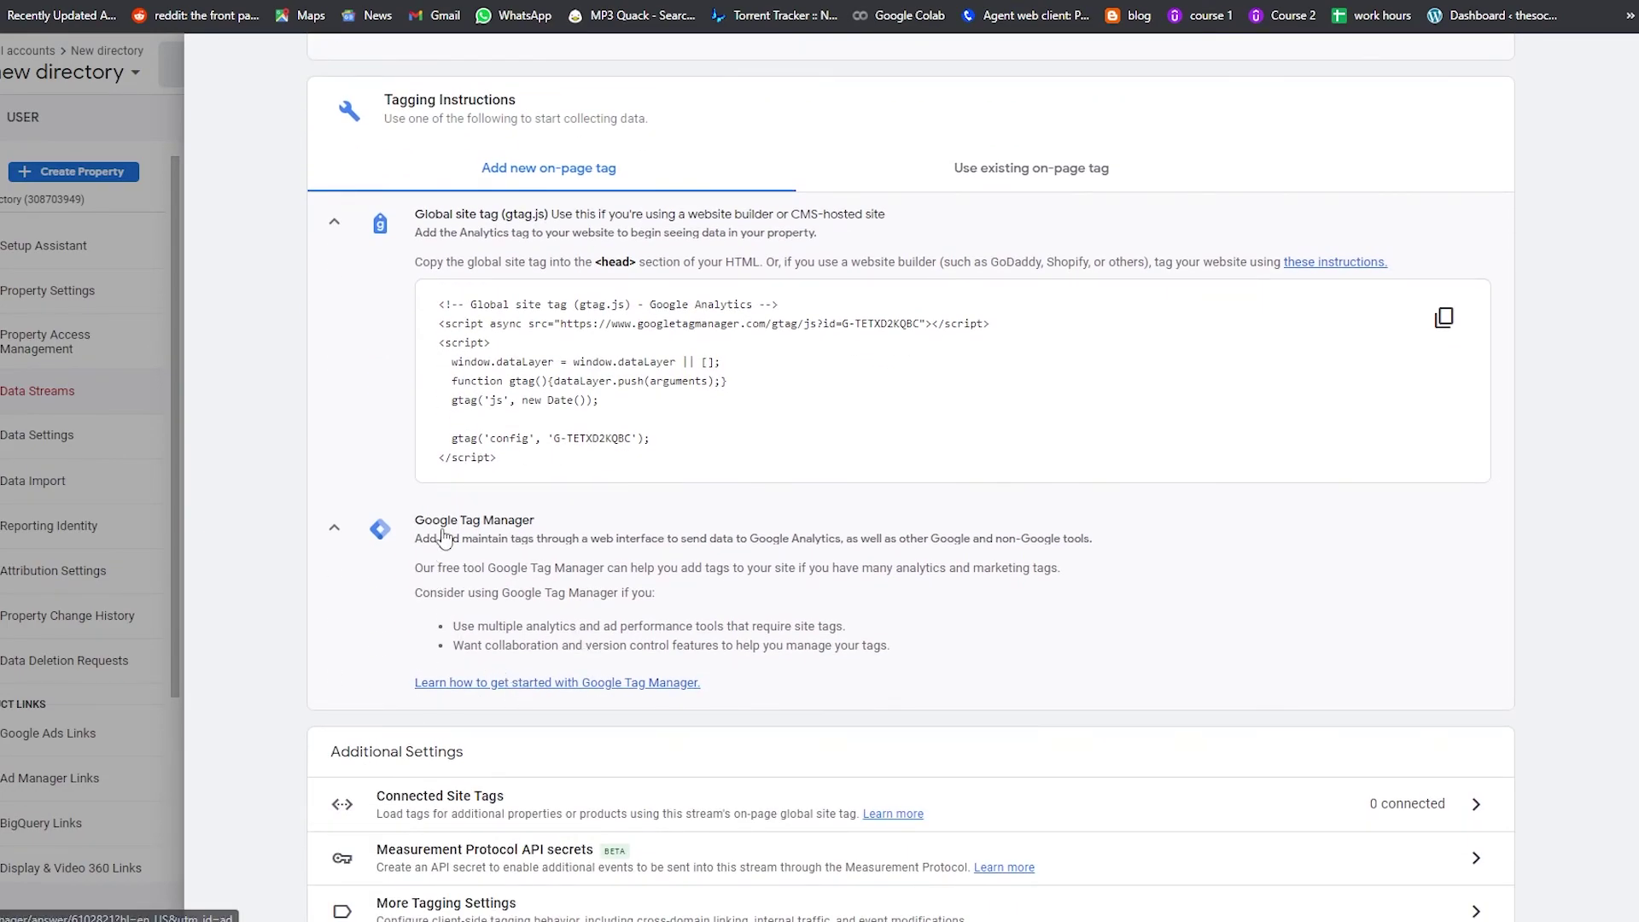
pyautogui.moveTo(417, 527); pyautogui.dragTo(547, 534)
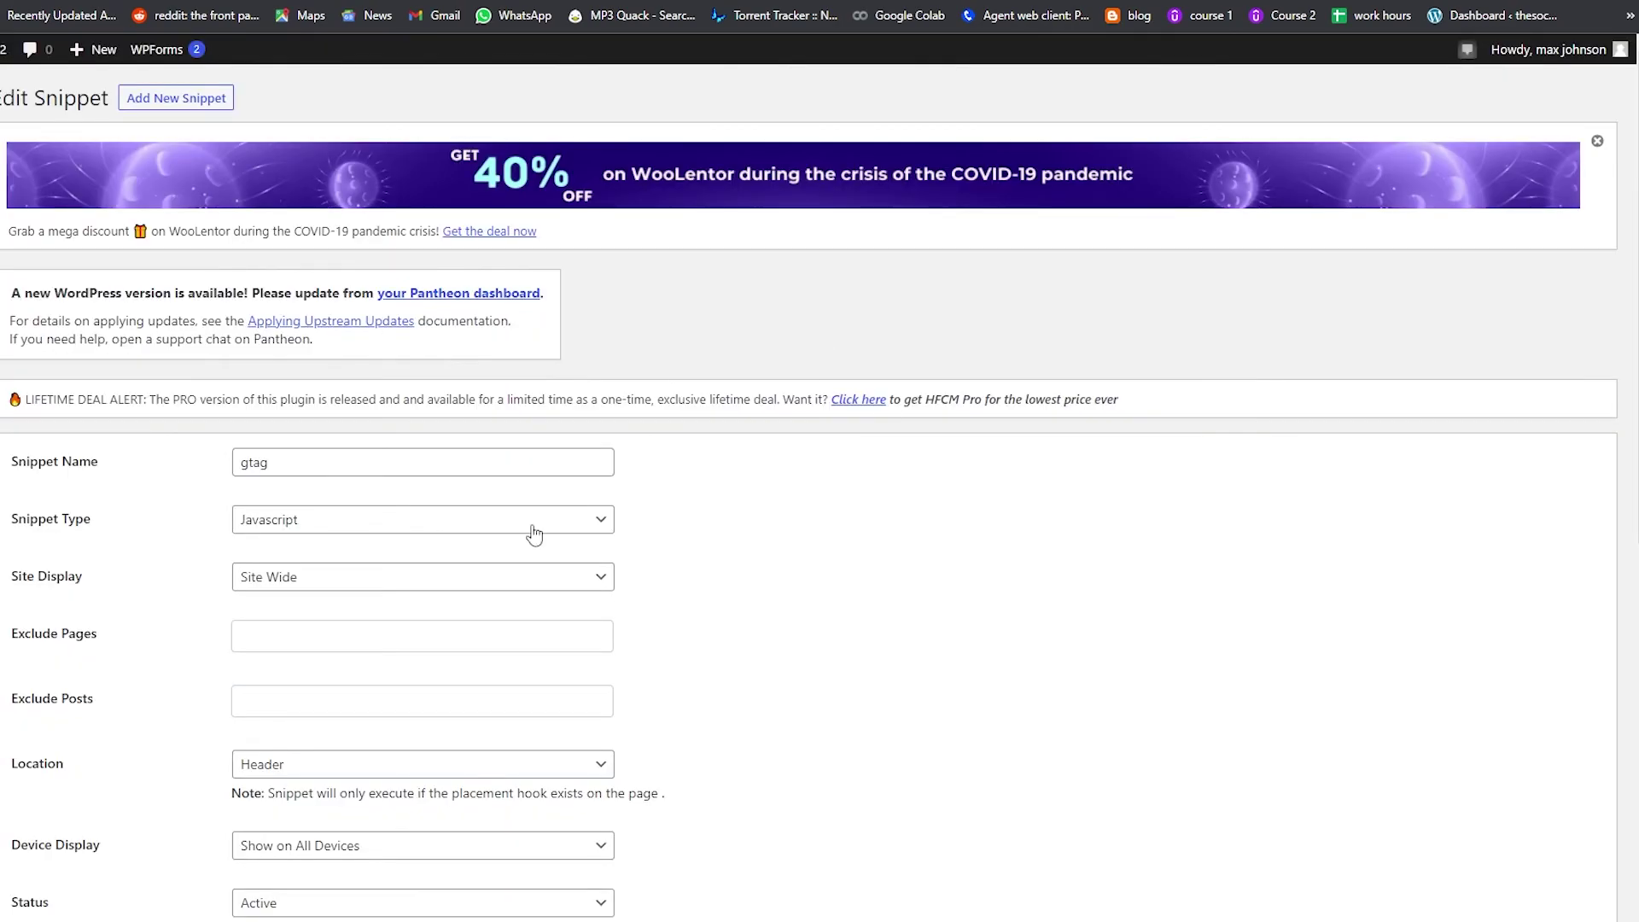
pyautogui.scroll(-3, 534, 534)
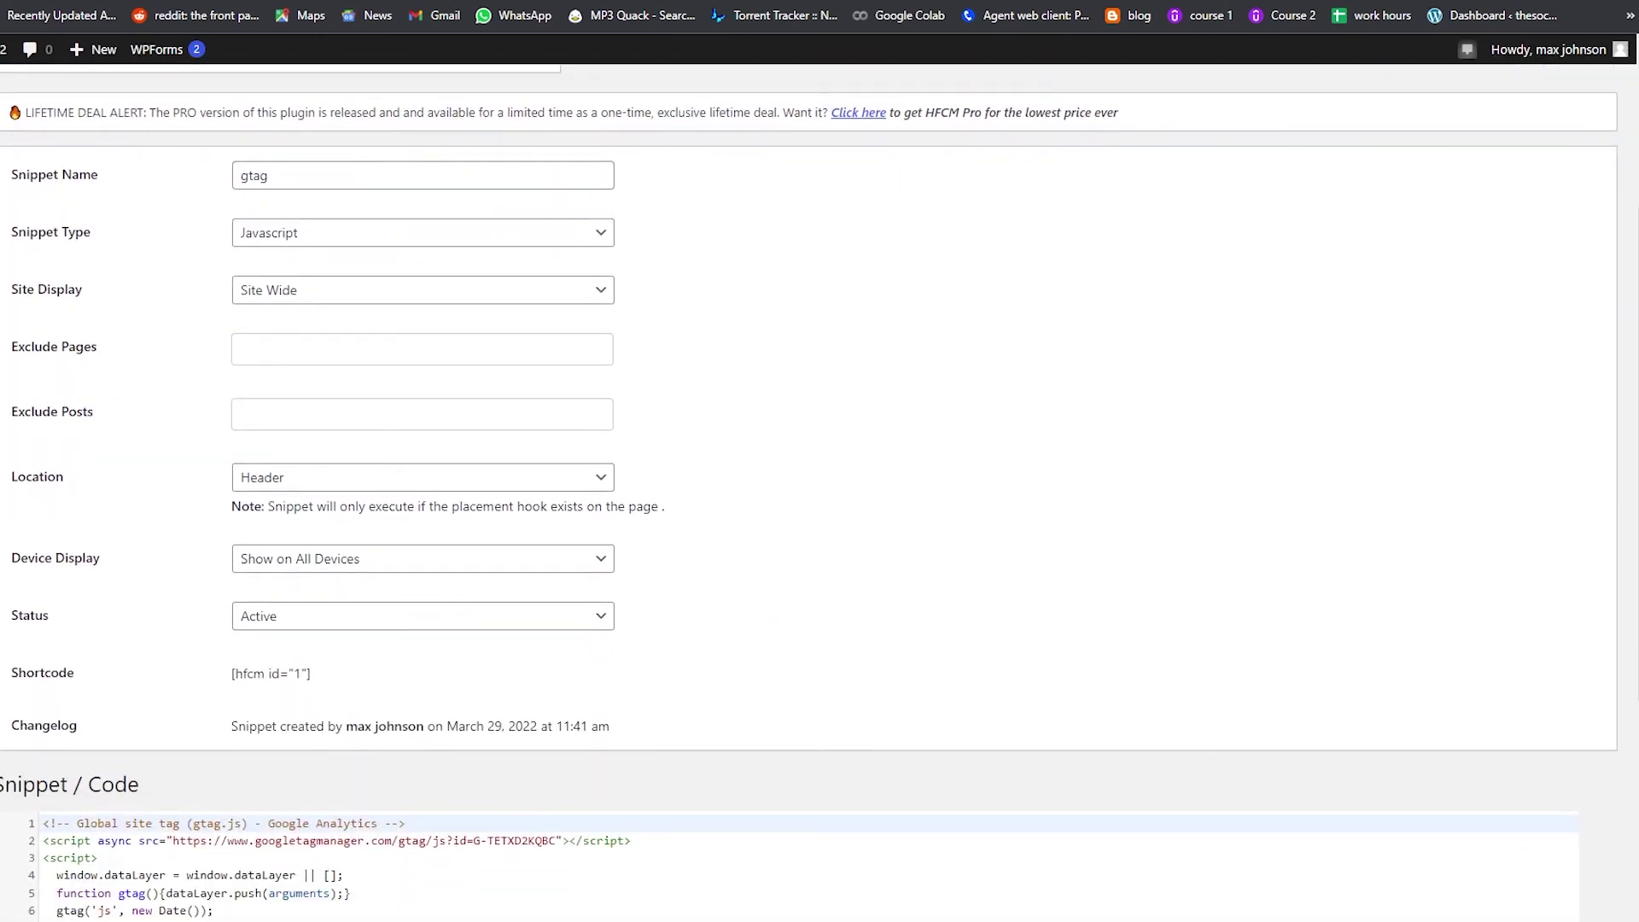